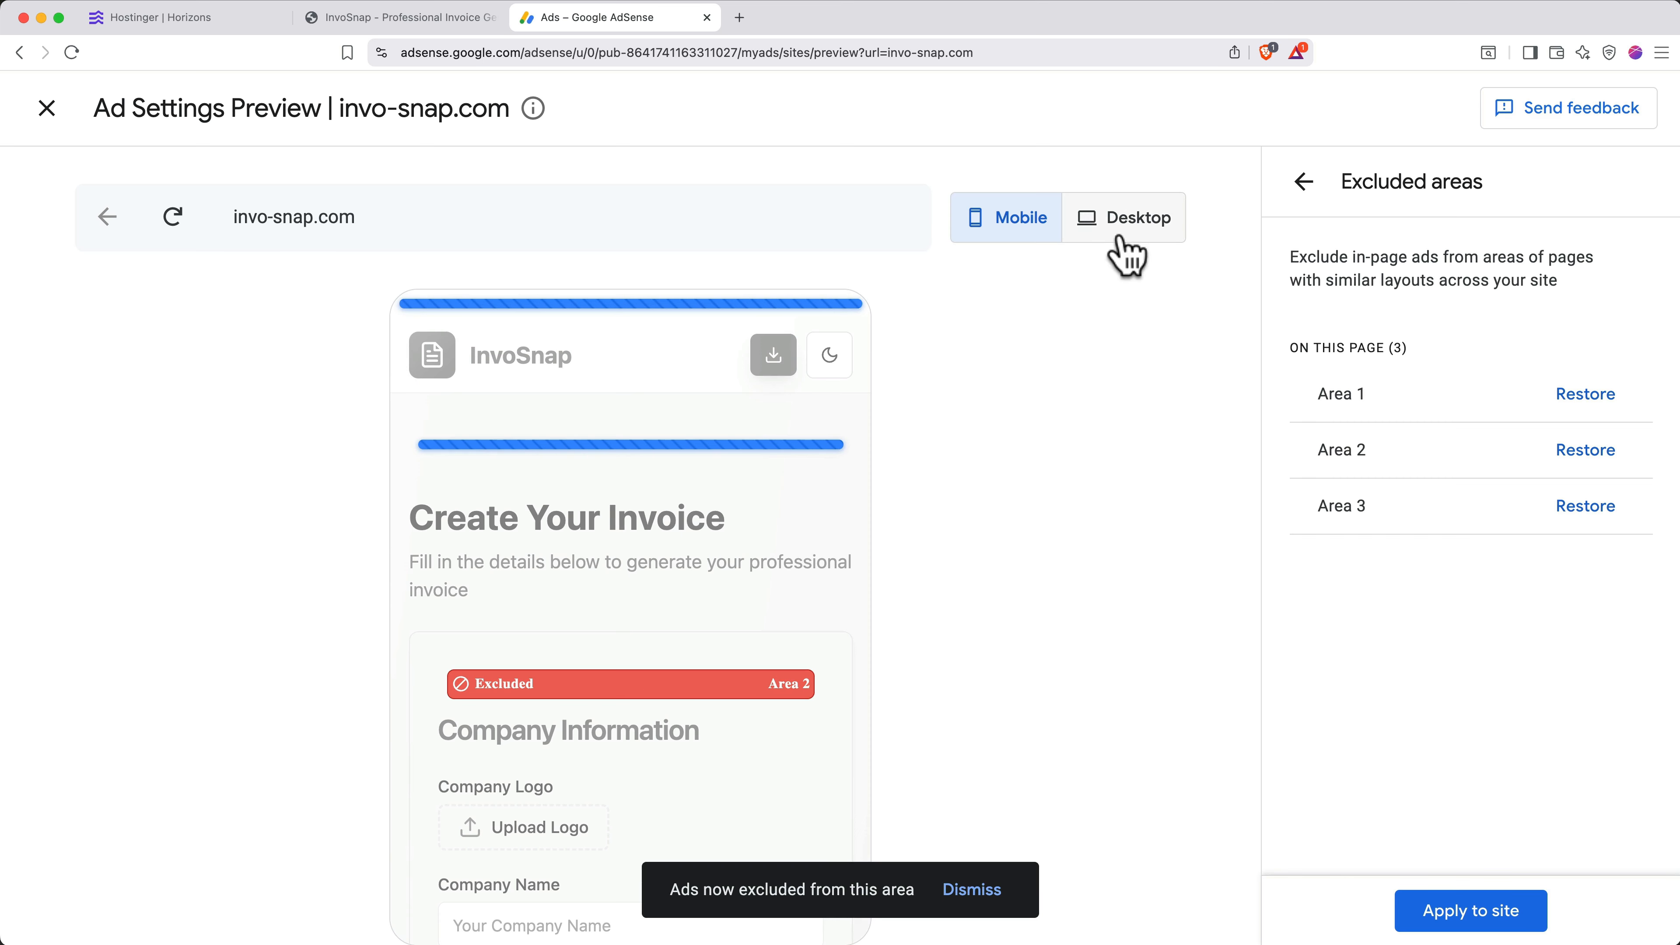
- Apply the four excluded ad areas to invo-snap.com immediately and save the ad settings
click(1125, 228)
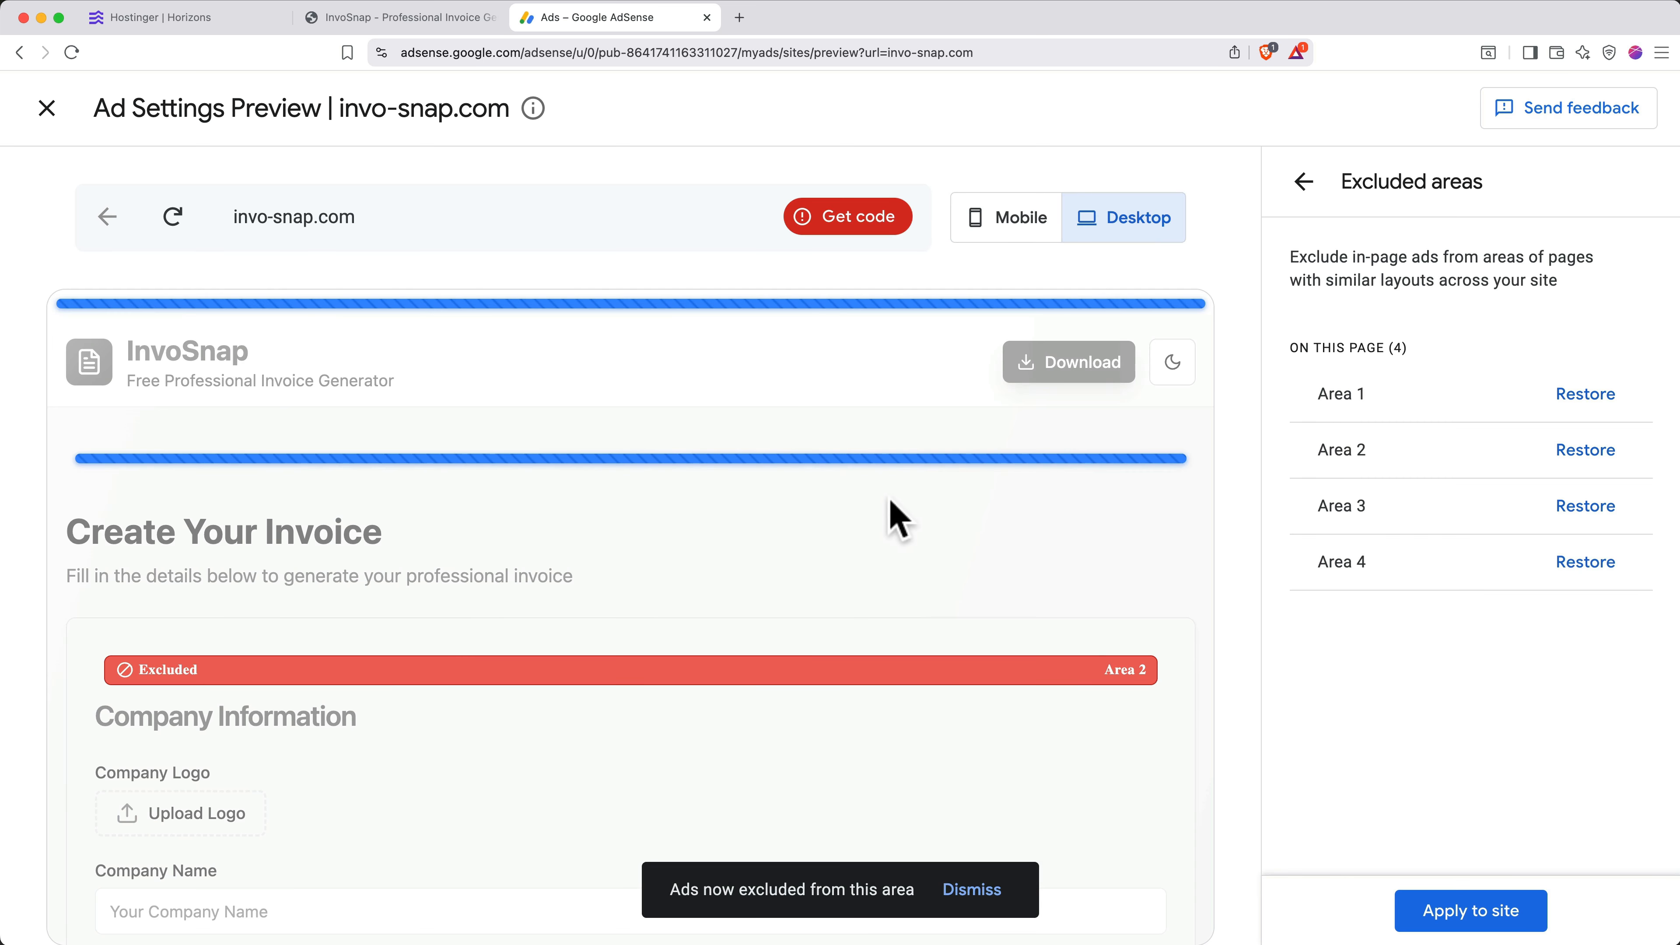
click(1449, 914)
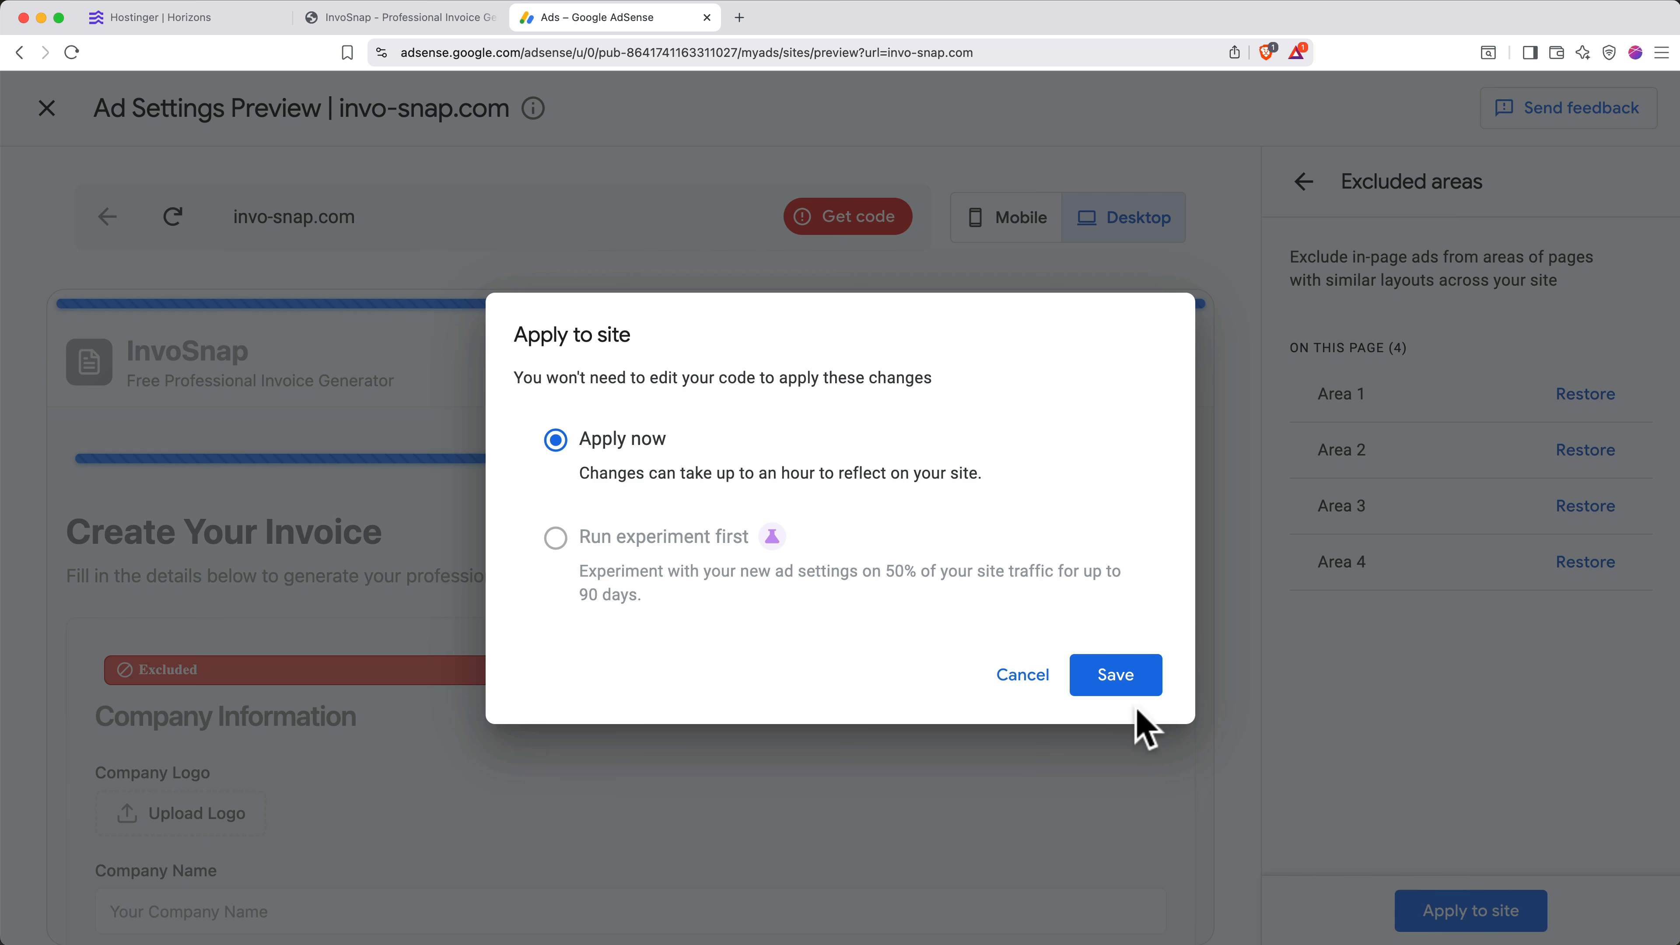
click(1124, 683)
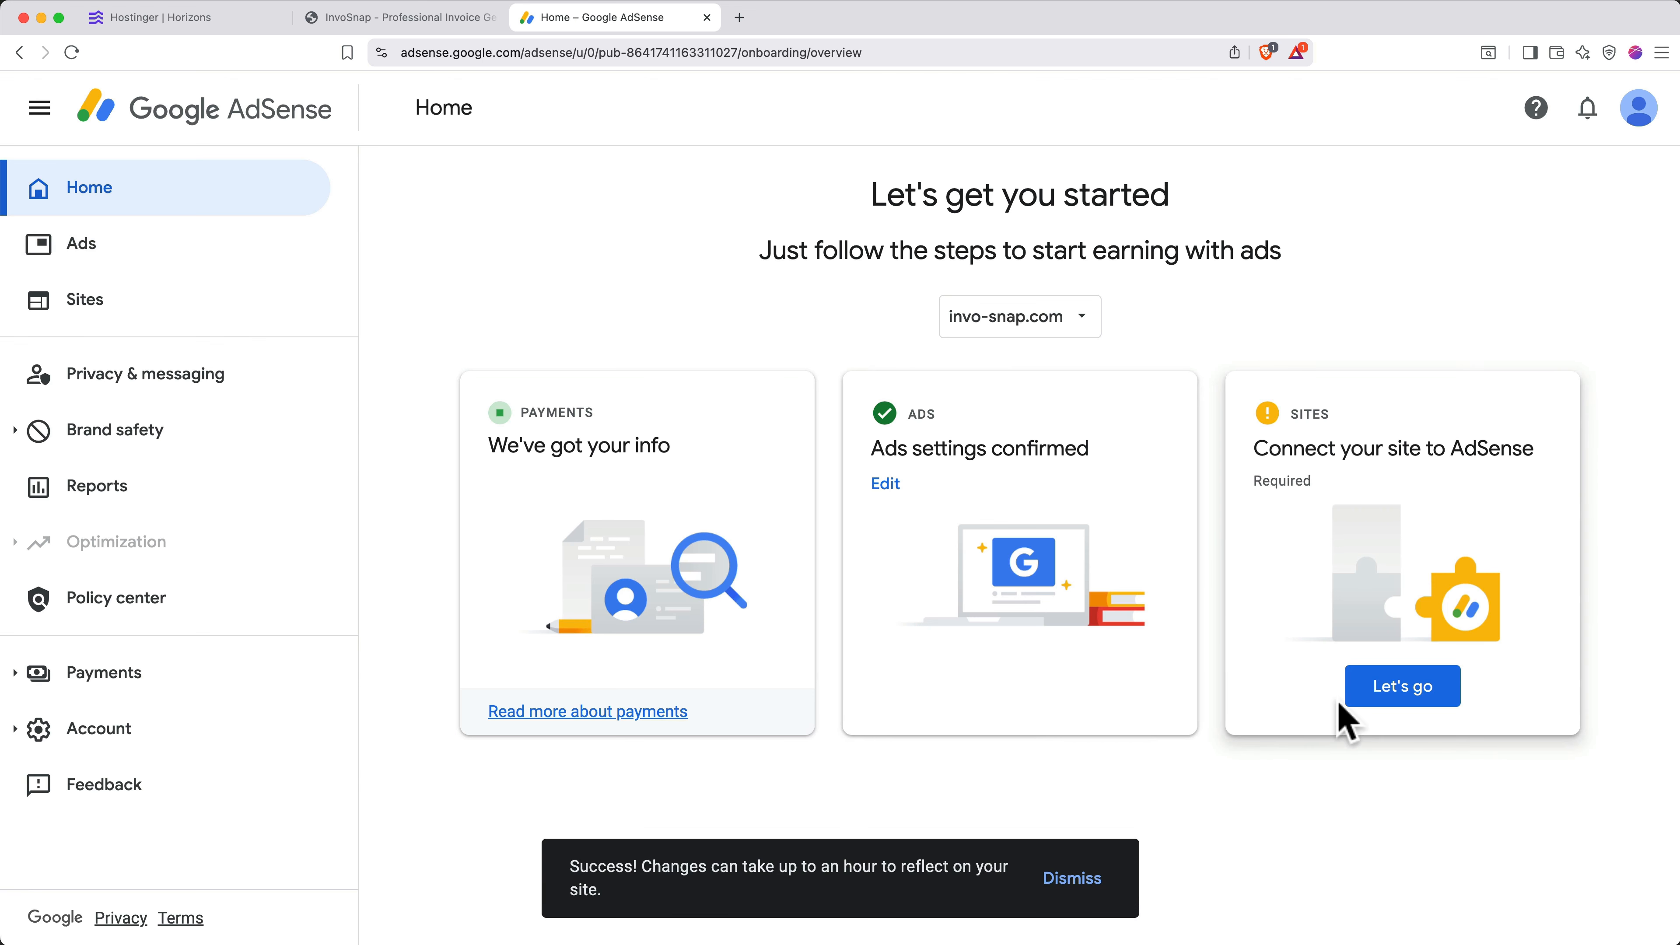
- Confirm the AdSense code is placed on invo-snap.com and attempt ownership verification, which fails
click(1402, 686)
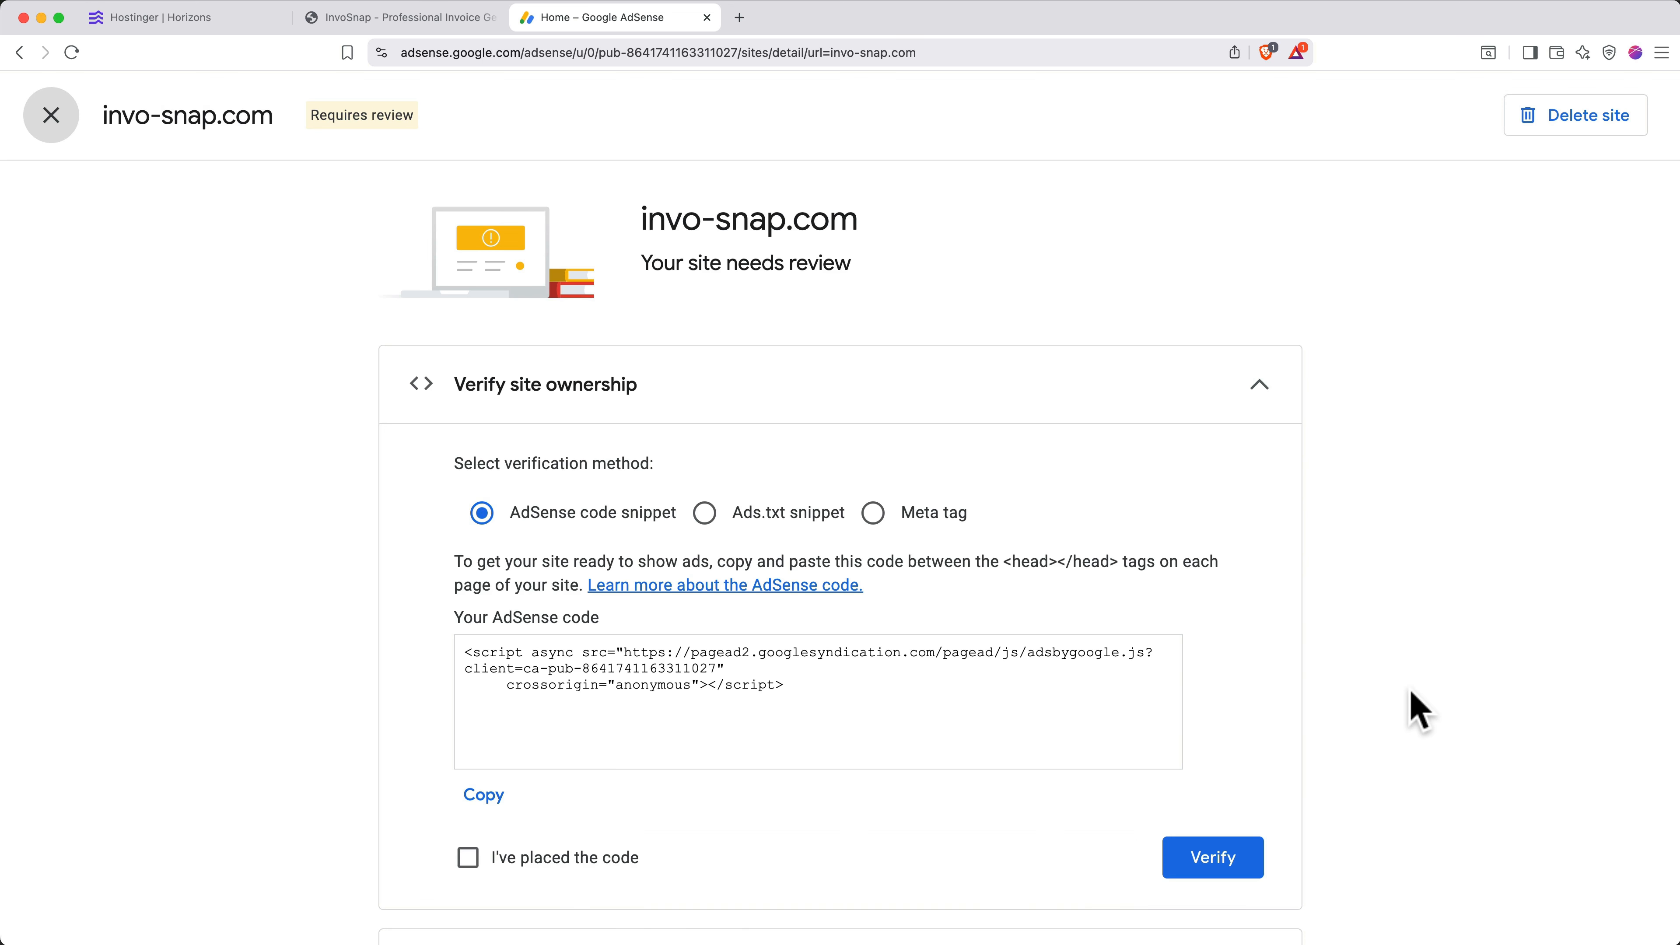
scroll(1415, 708, down, 3)
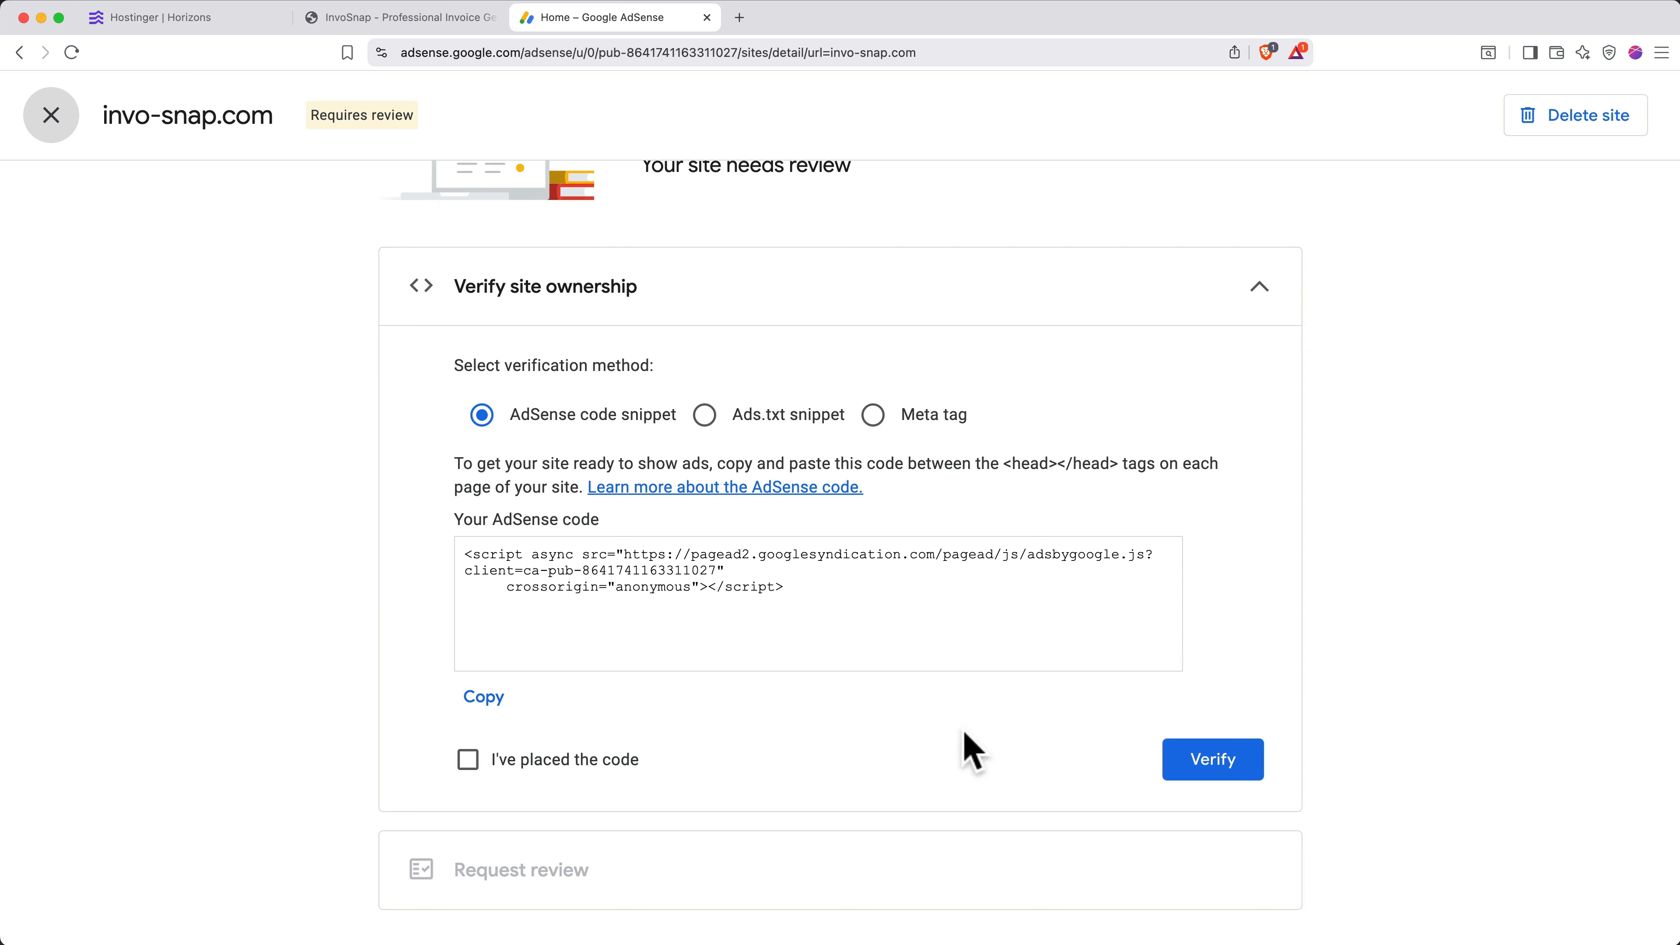
click(479, 765)
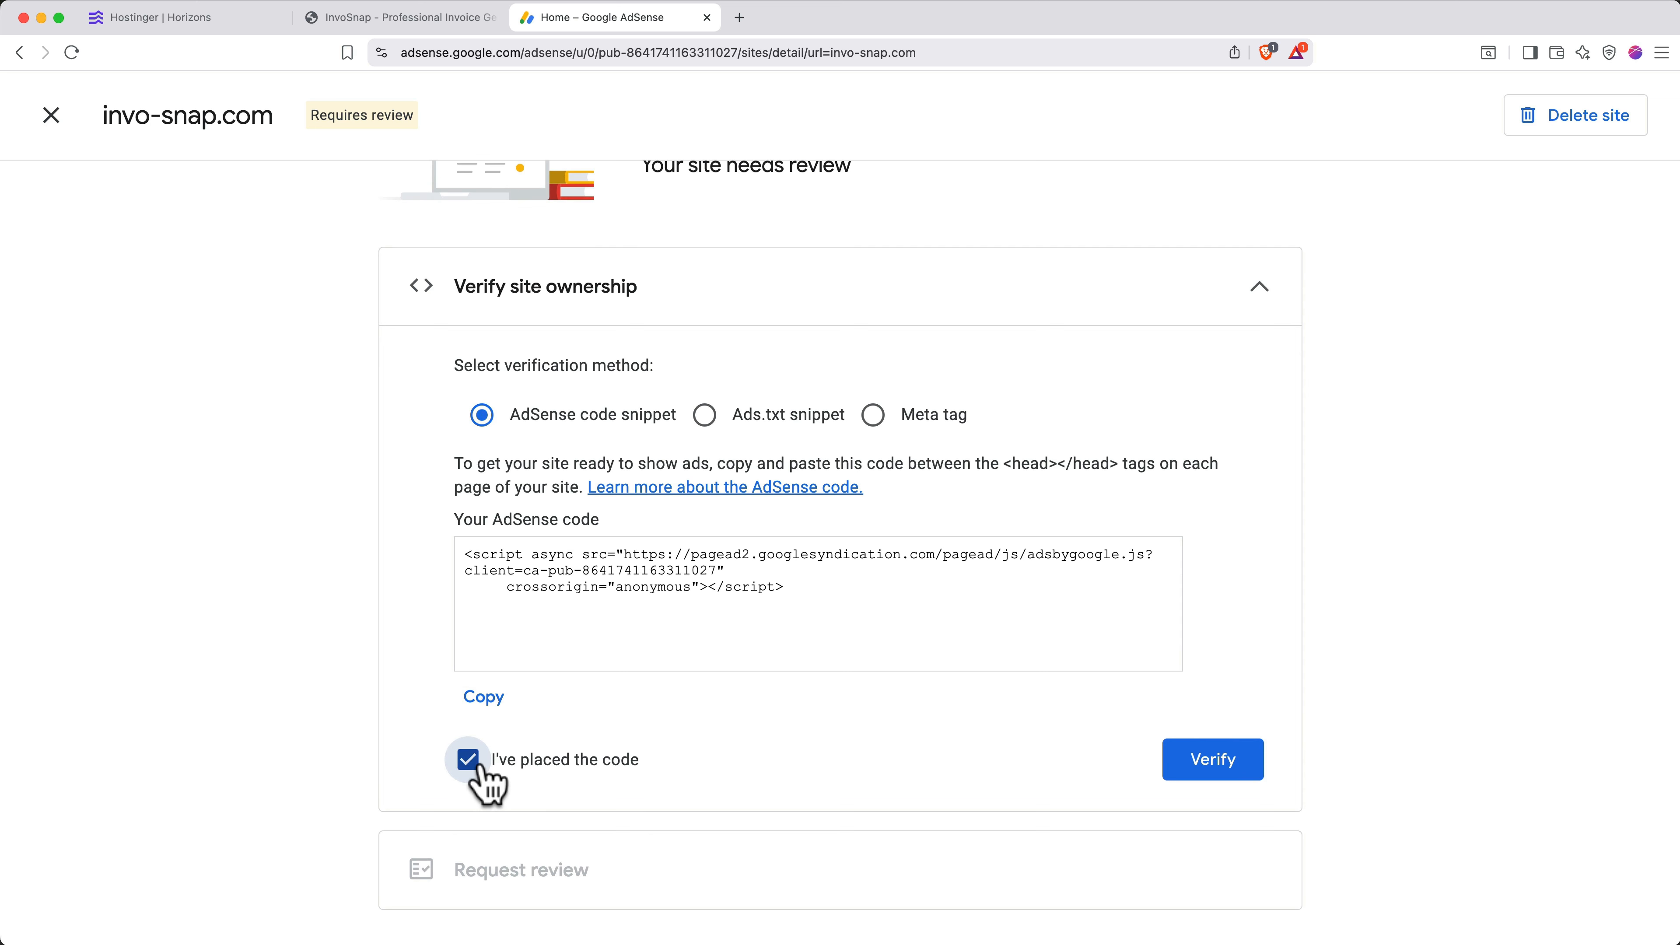
click(1219, 780)
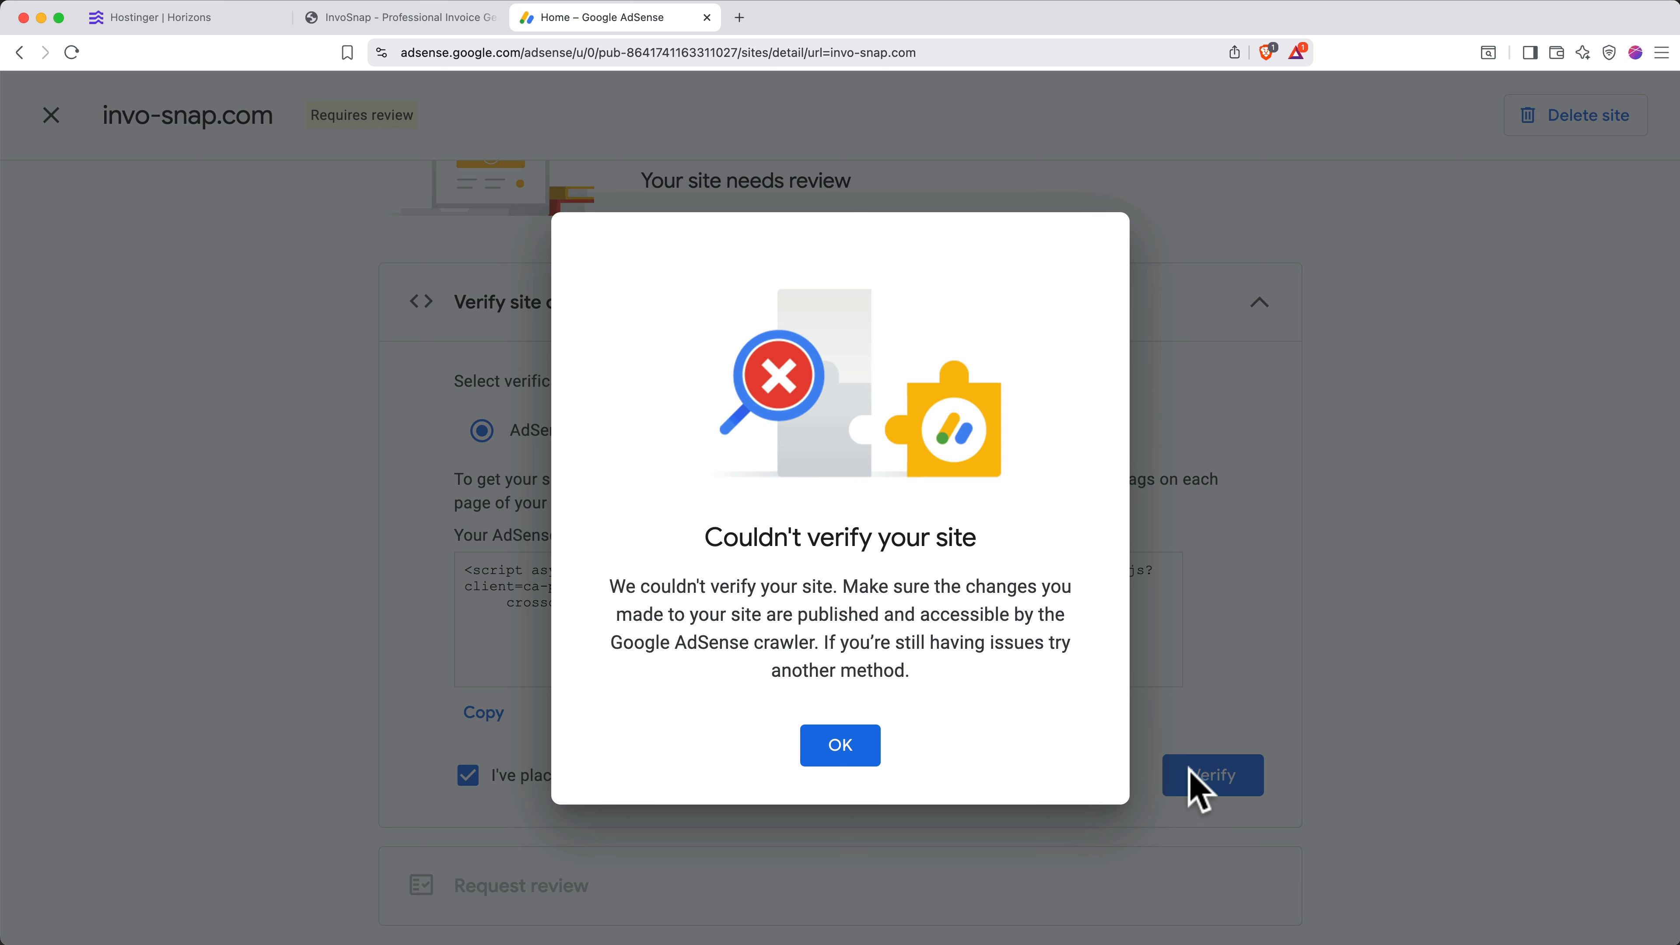
click(177, 18)
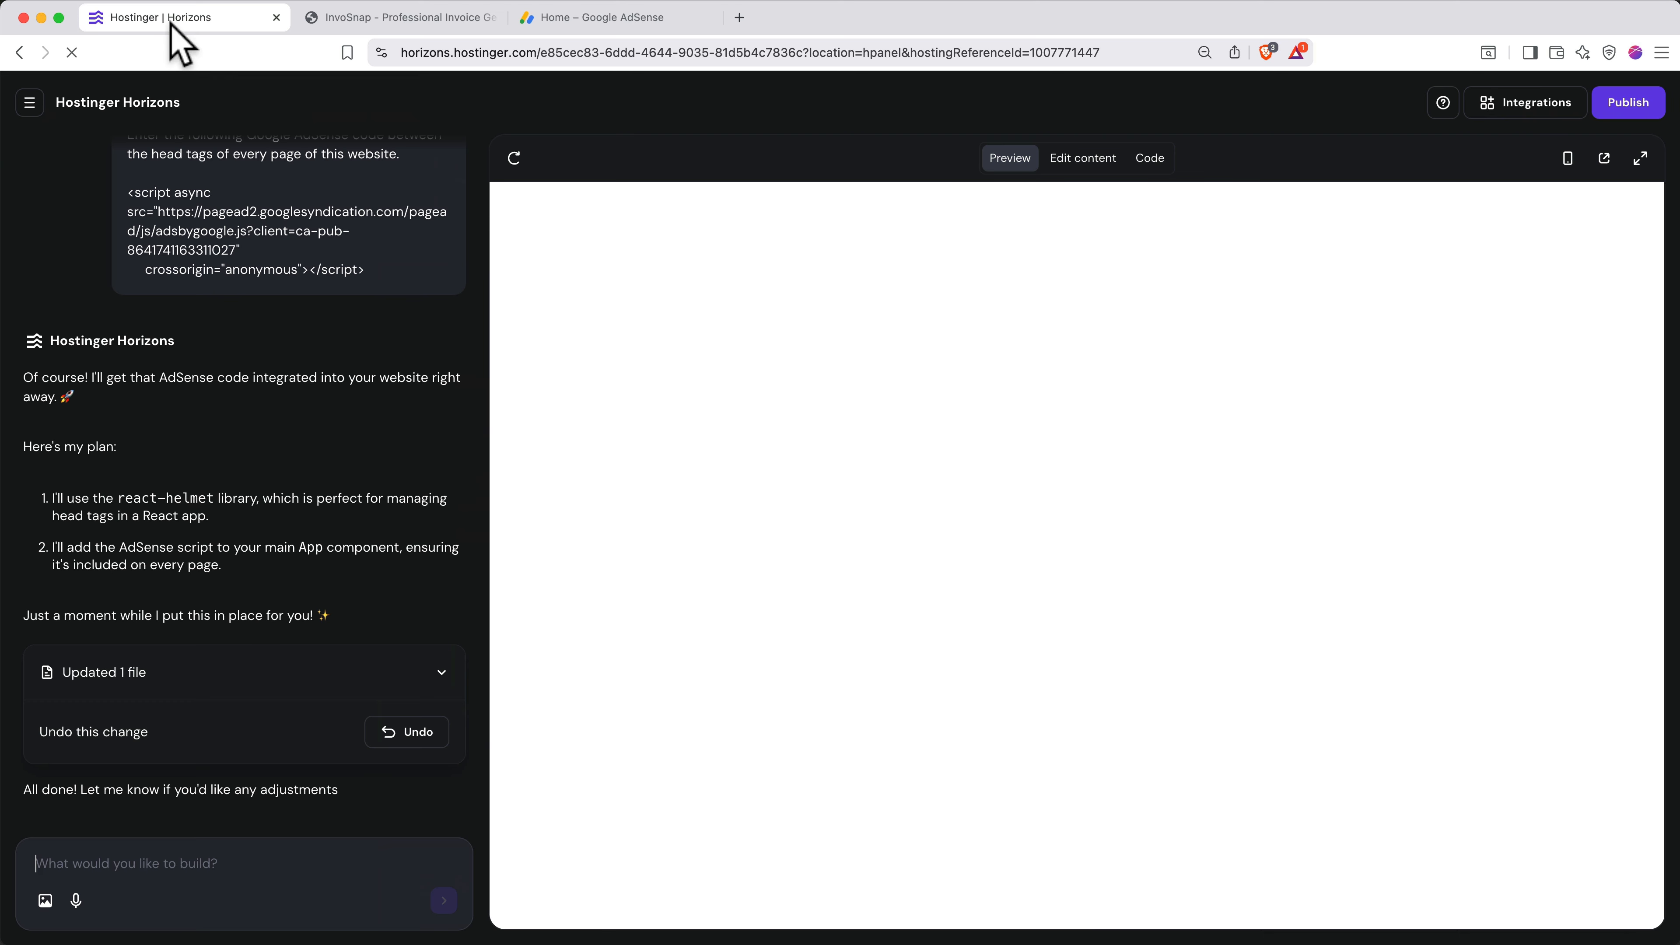
- Ask the AI to make the AdSense code visible to Google's crawler, then republish invo-snap.com
text(Google AdSense crawler can't verify the site. Please ensure that the code we installed is accessible to the crawler.)
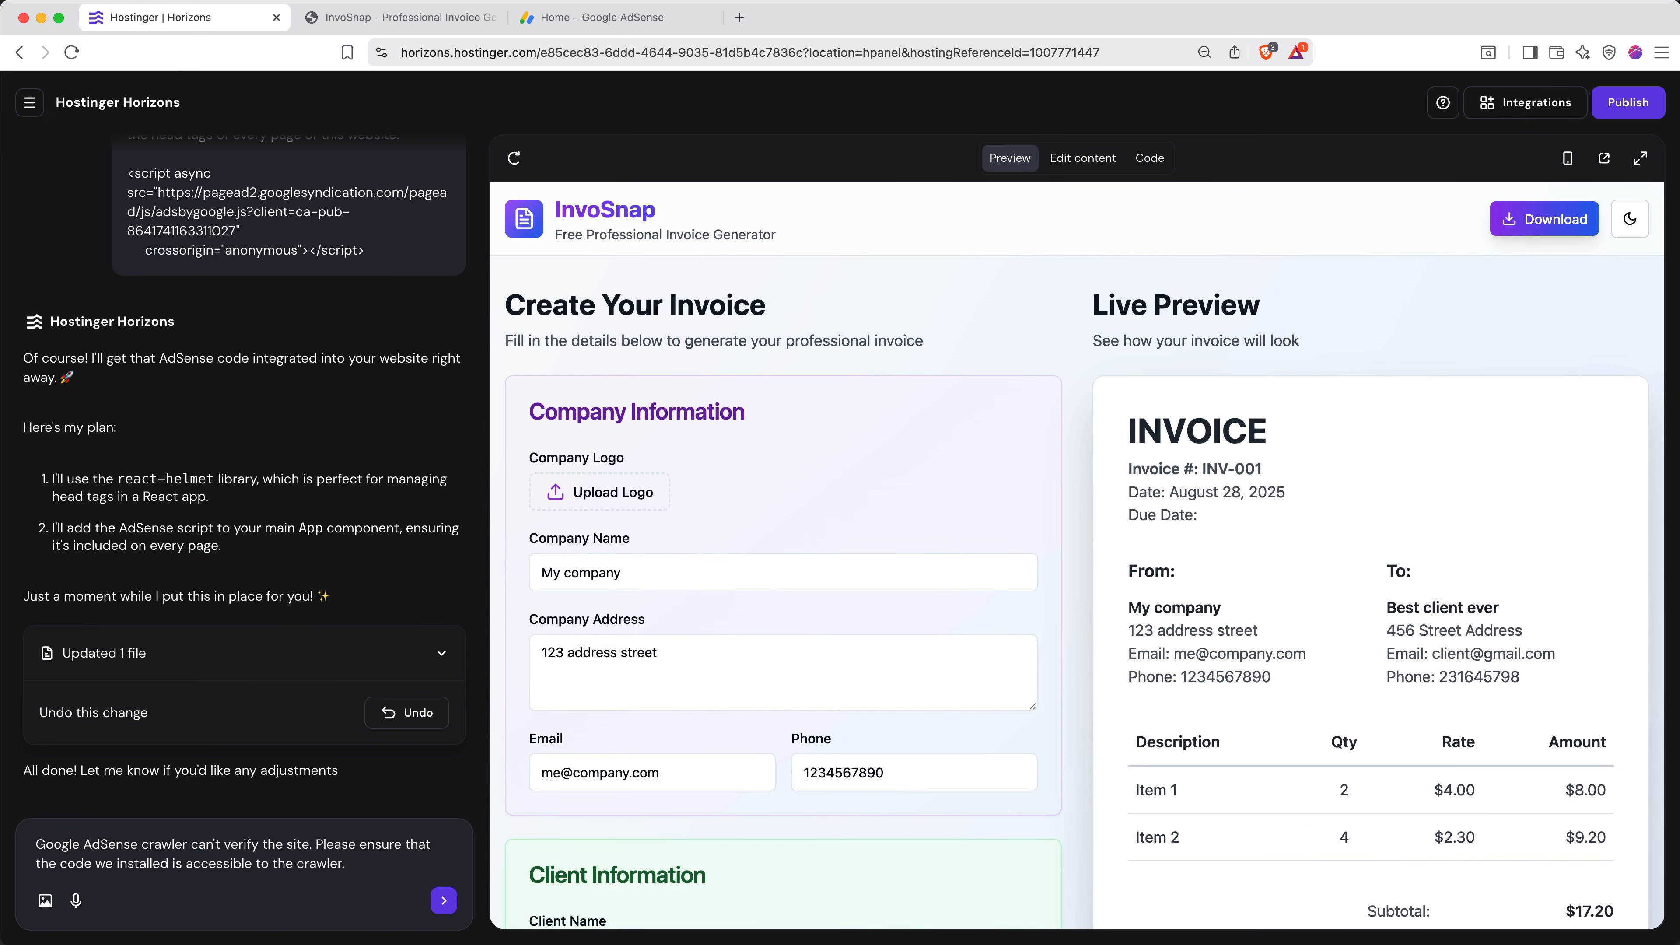
key(Return)
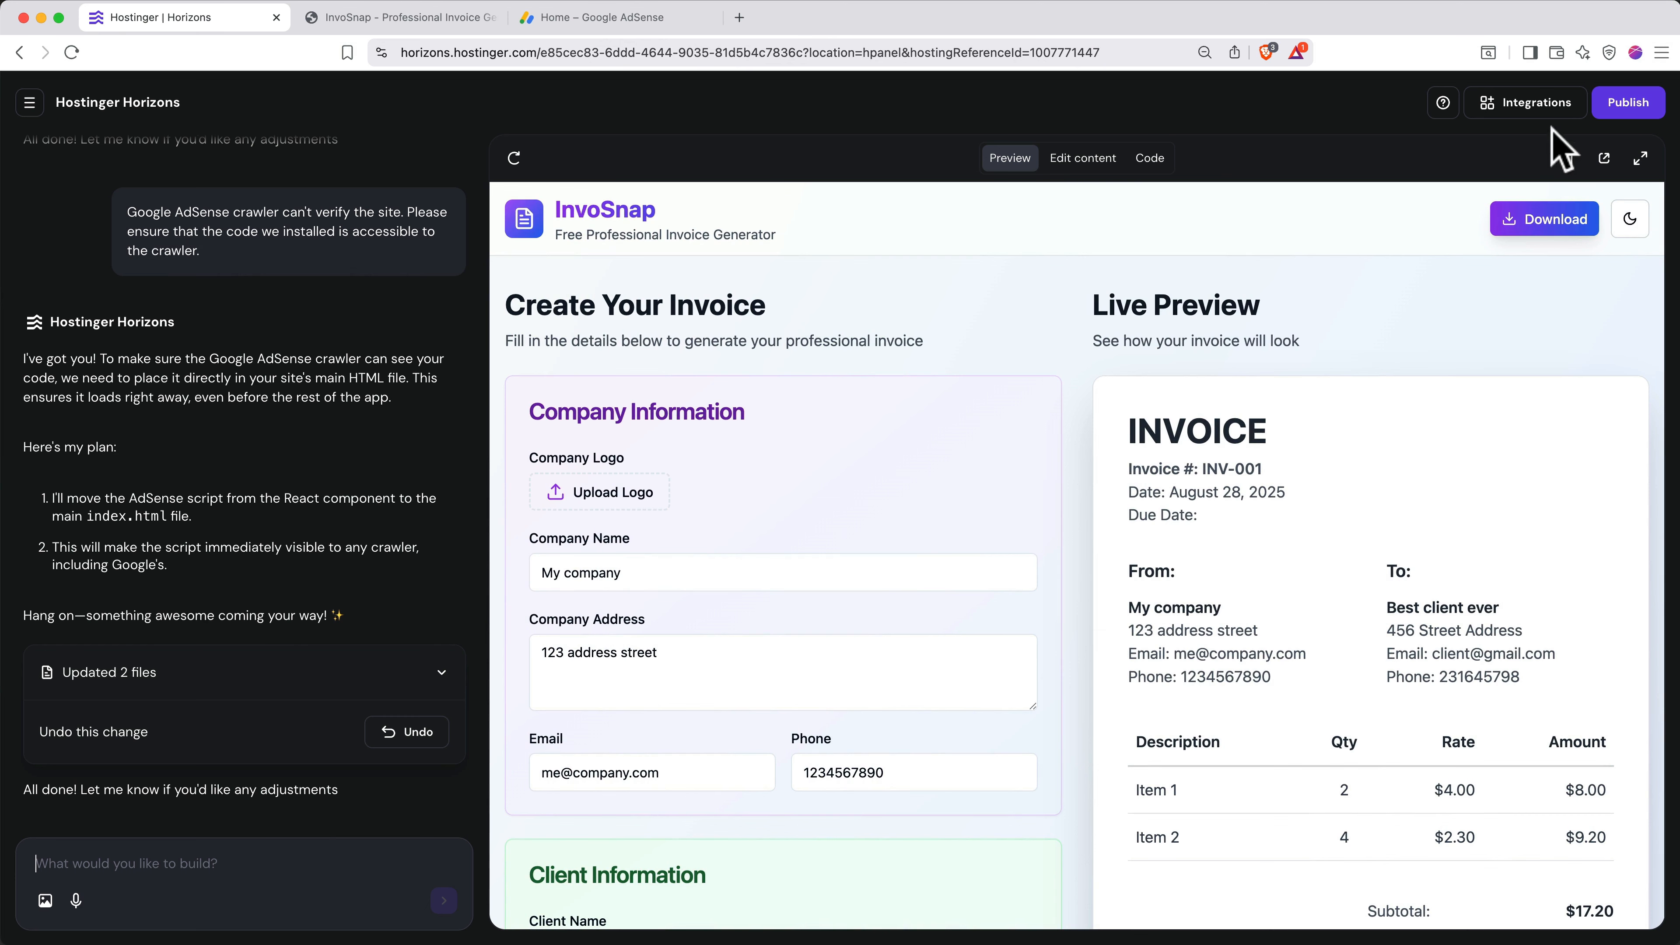
click(1625, 104)
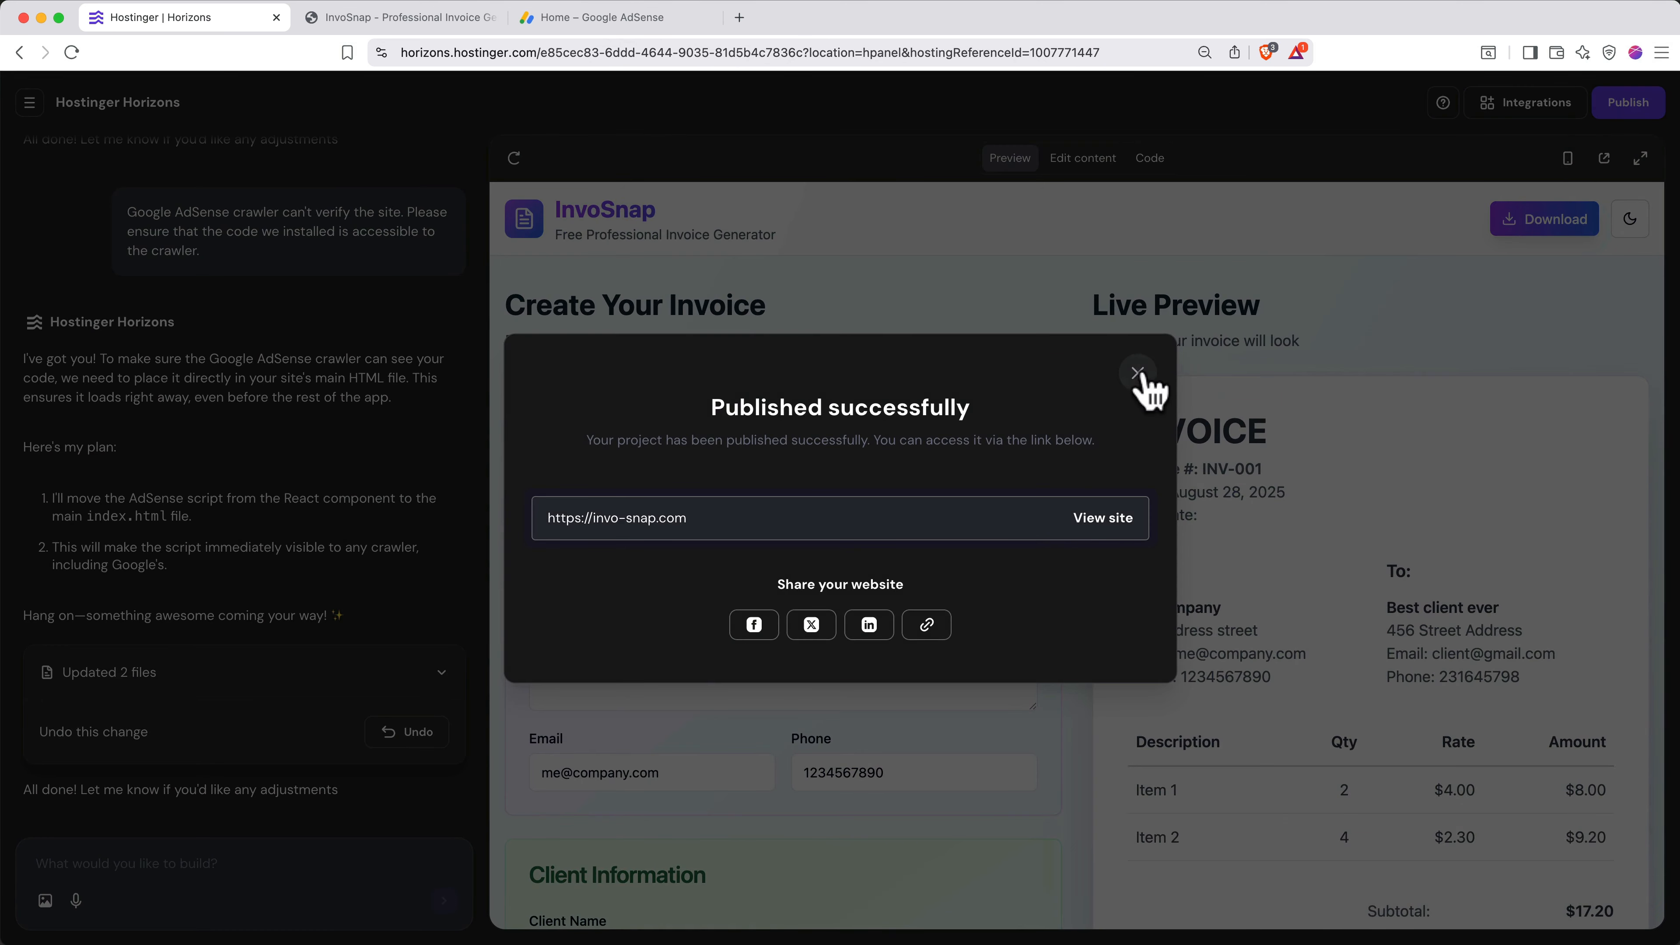
click(1132, 368)
click(658, 17)
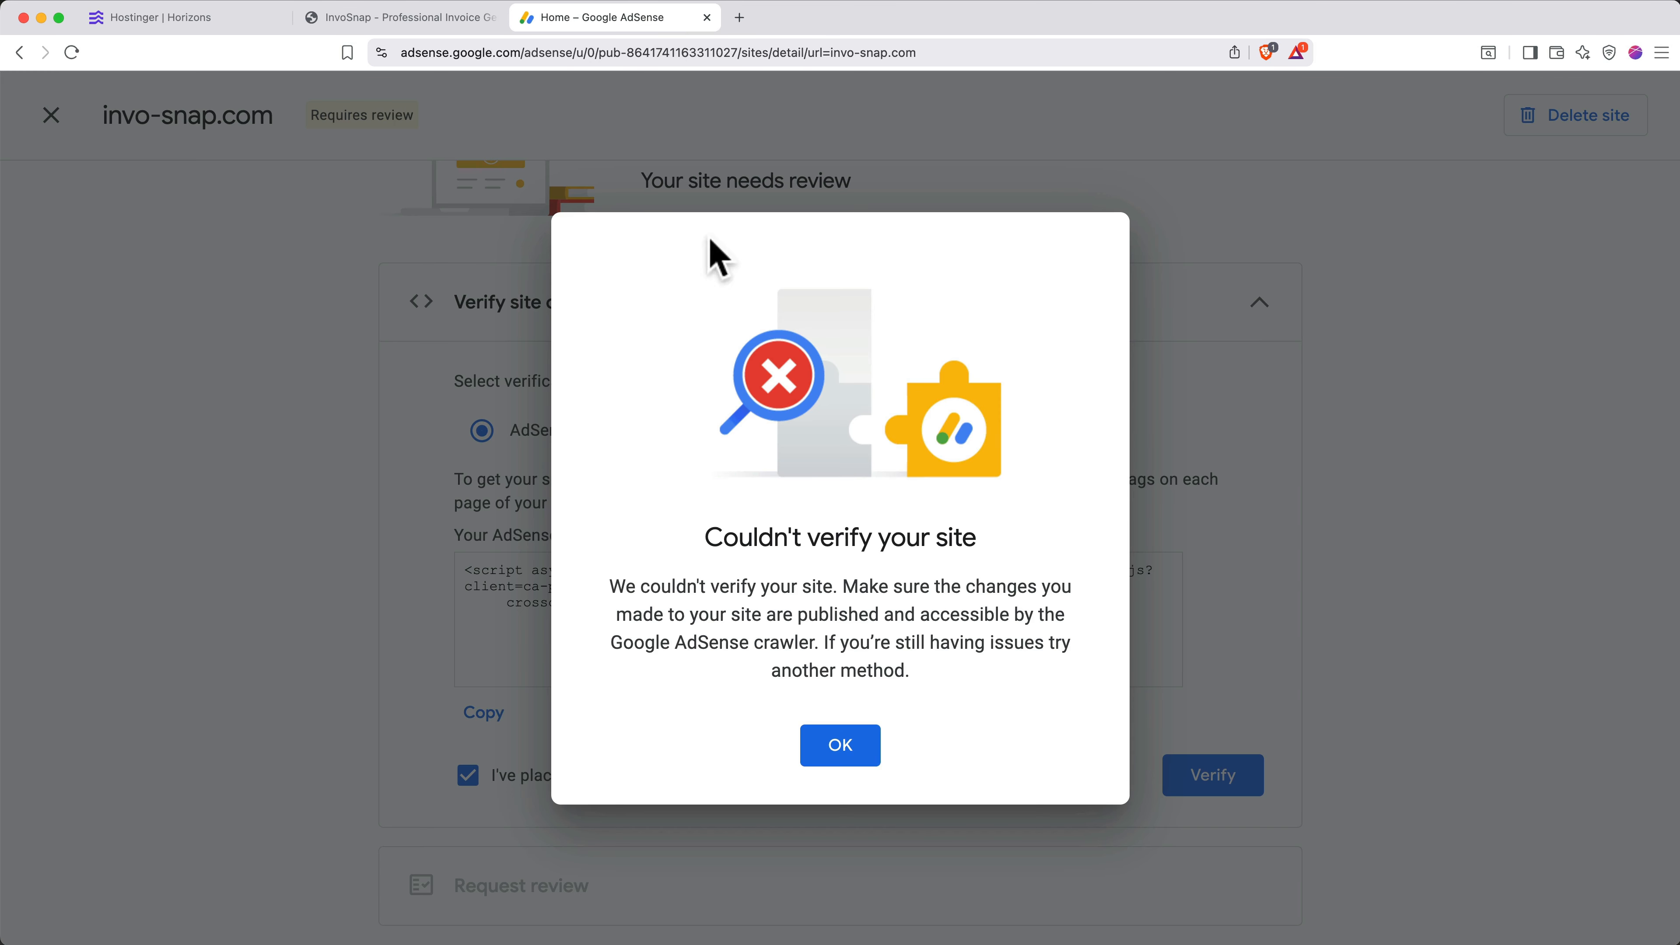
- Retry ownership verification of invo-snap.com until it succeeds, selecting the Meta tag method
click(824, 744)
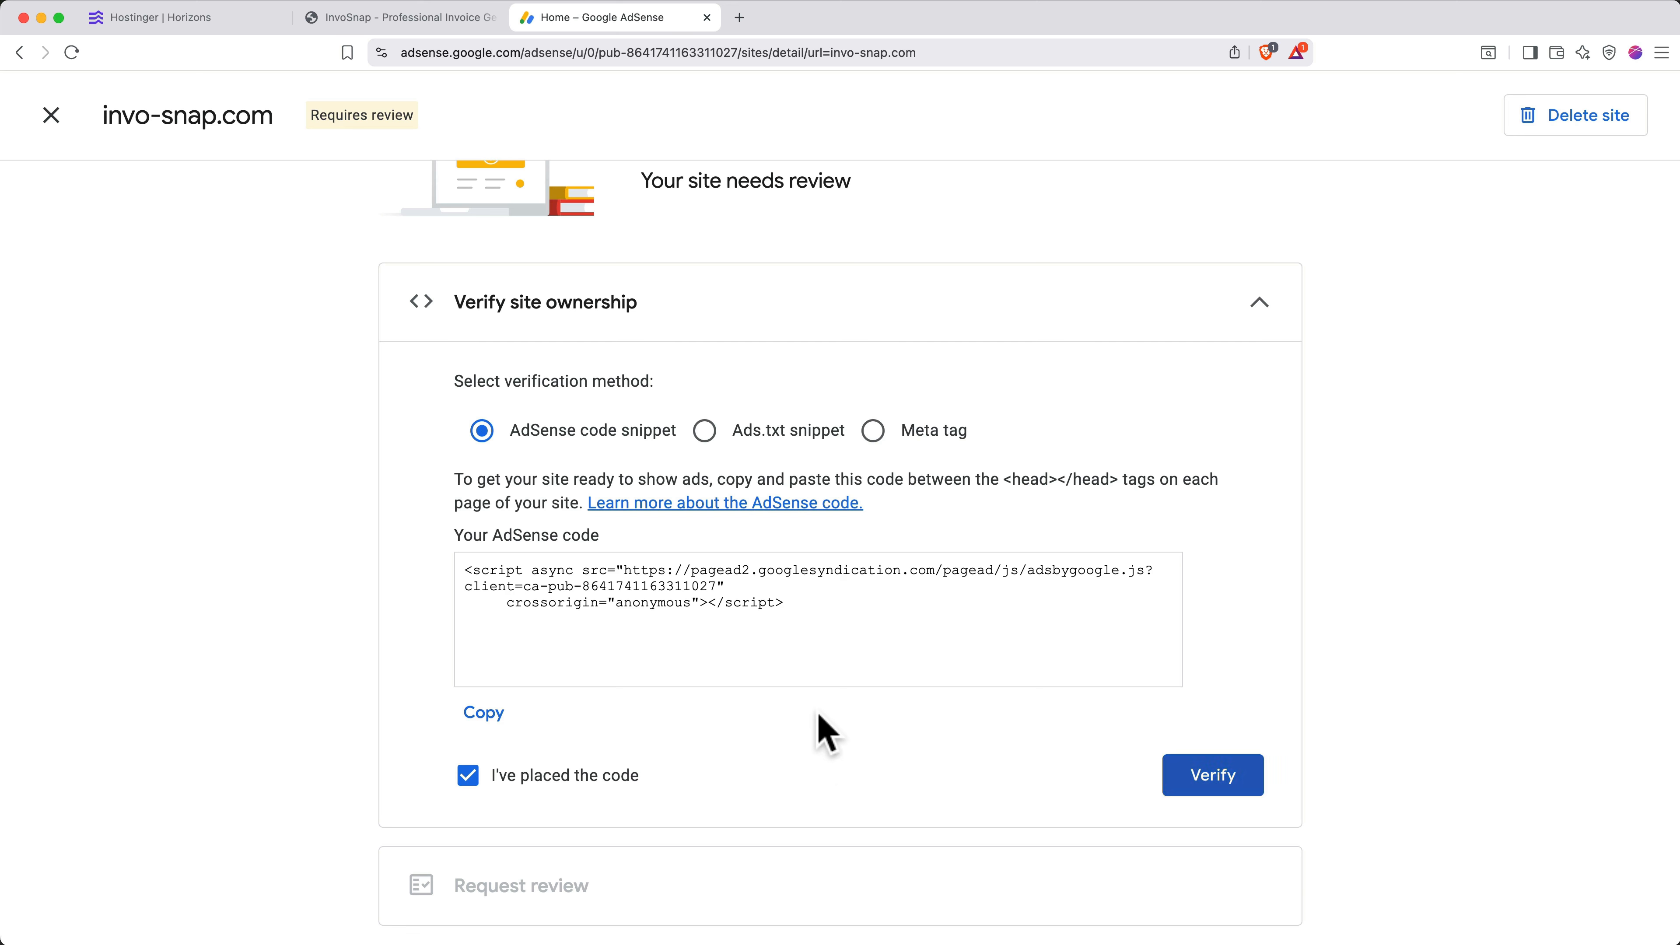
click(1217, 775)
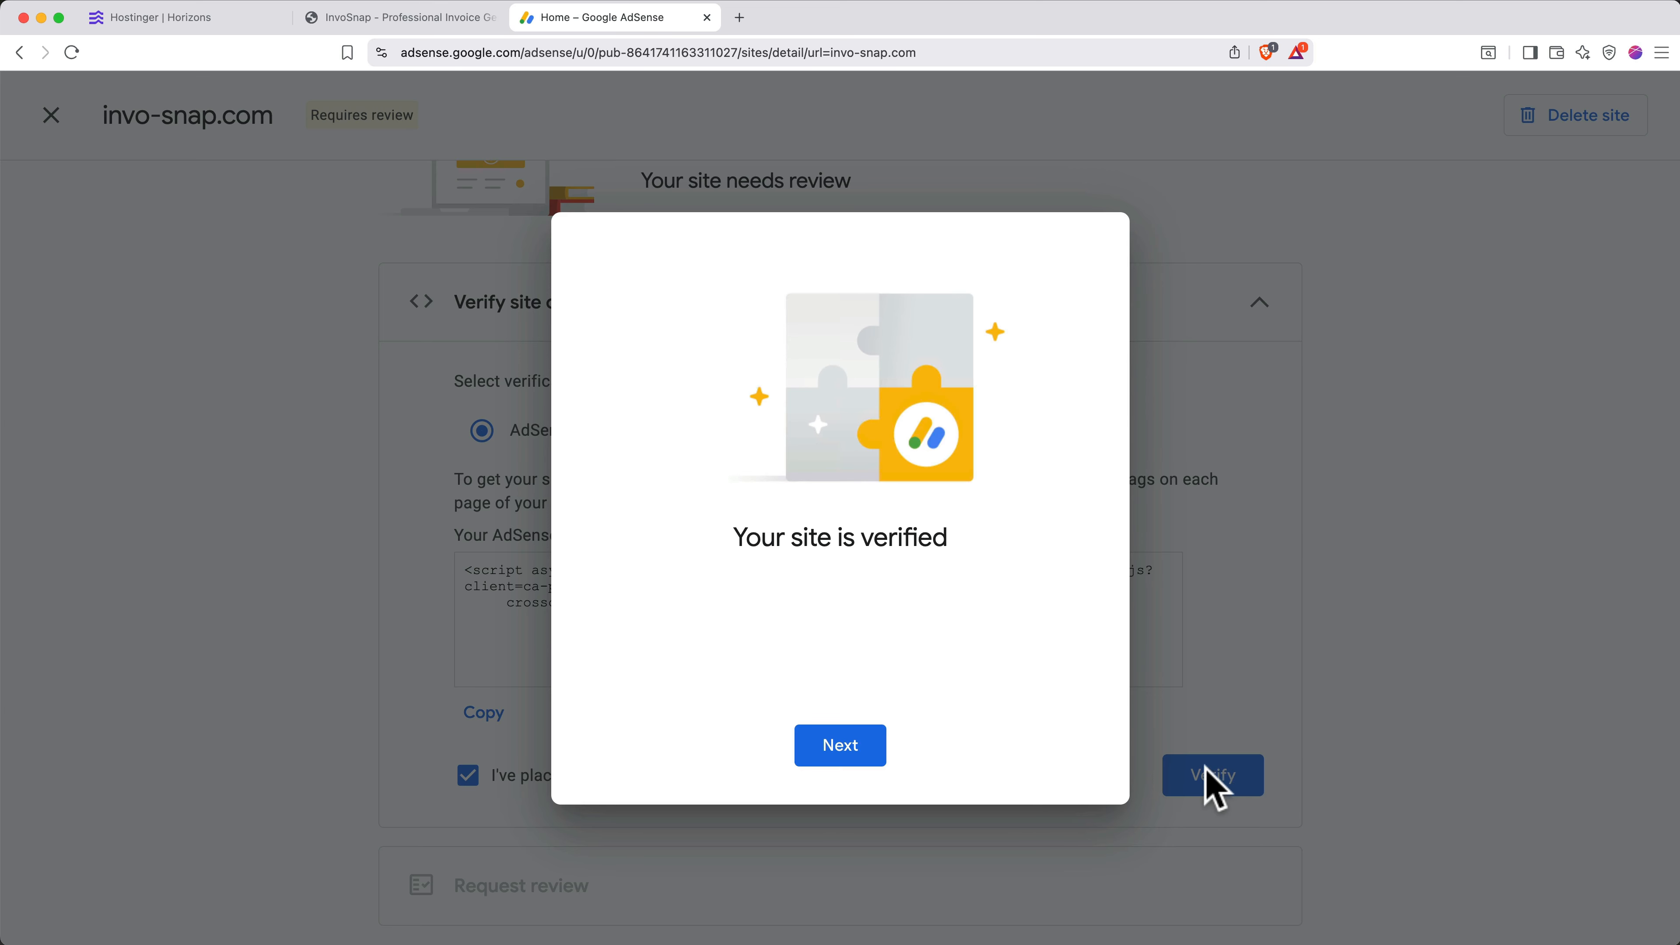
click(869, 754)
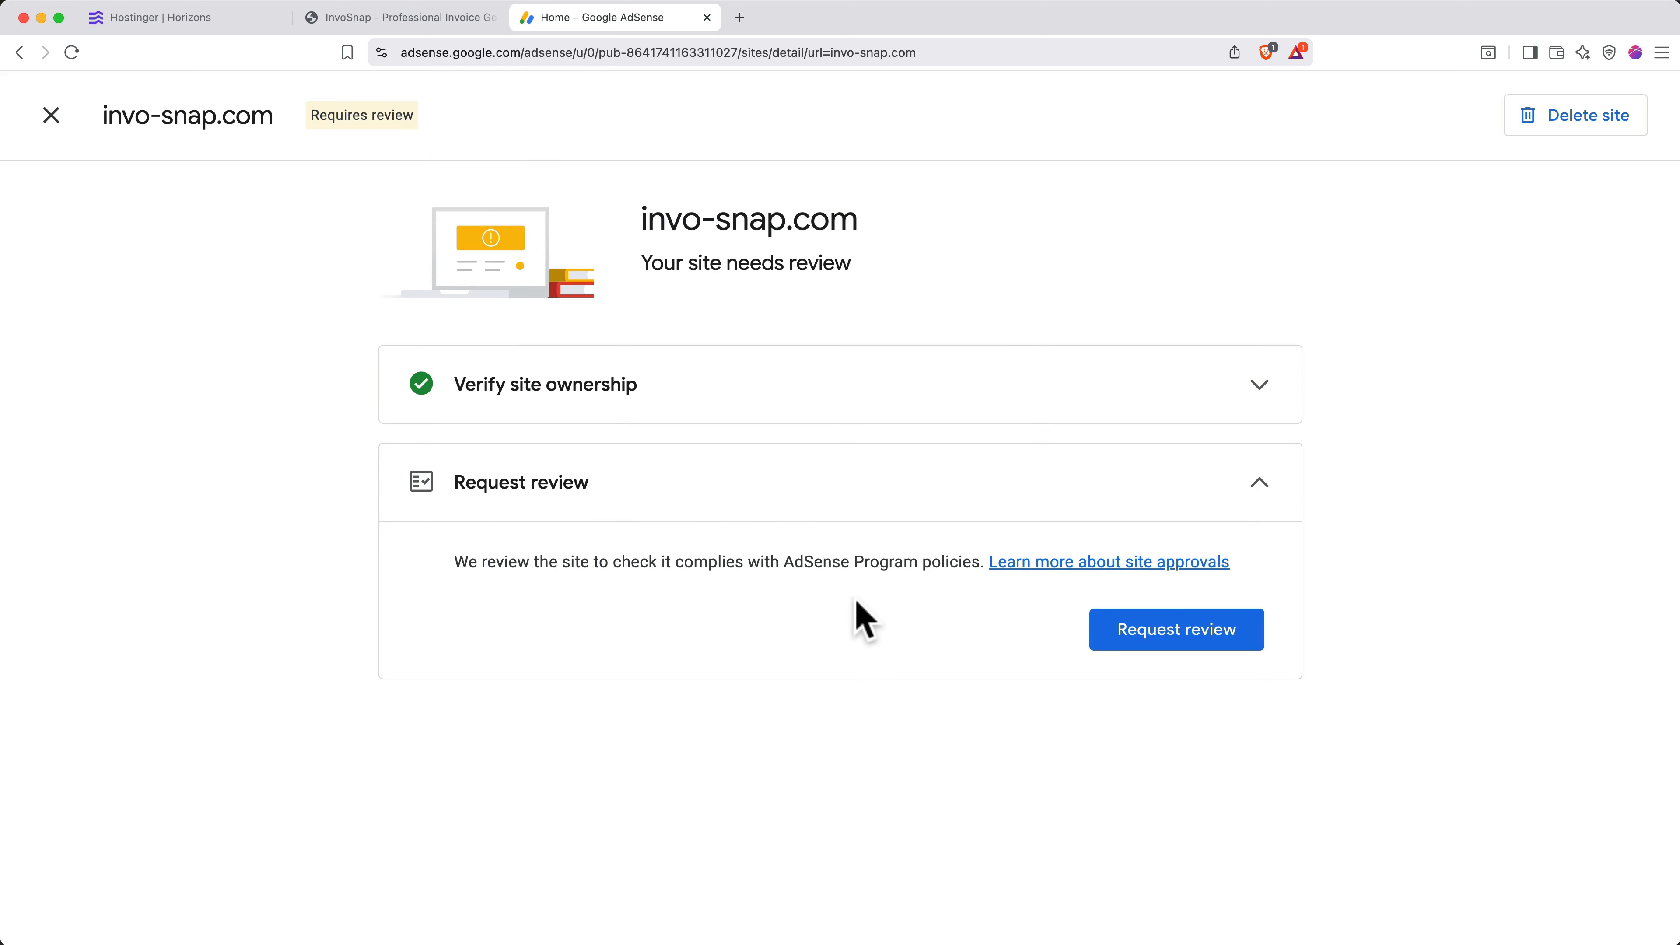
click(852, 414)
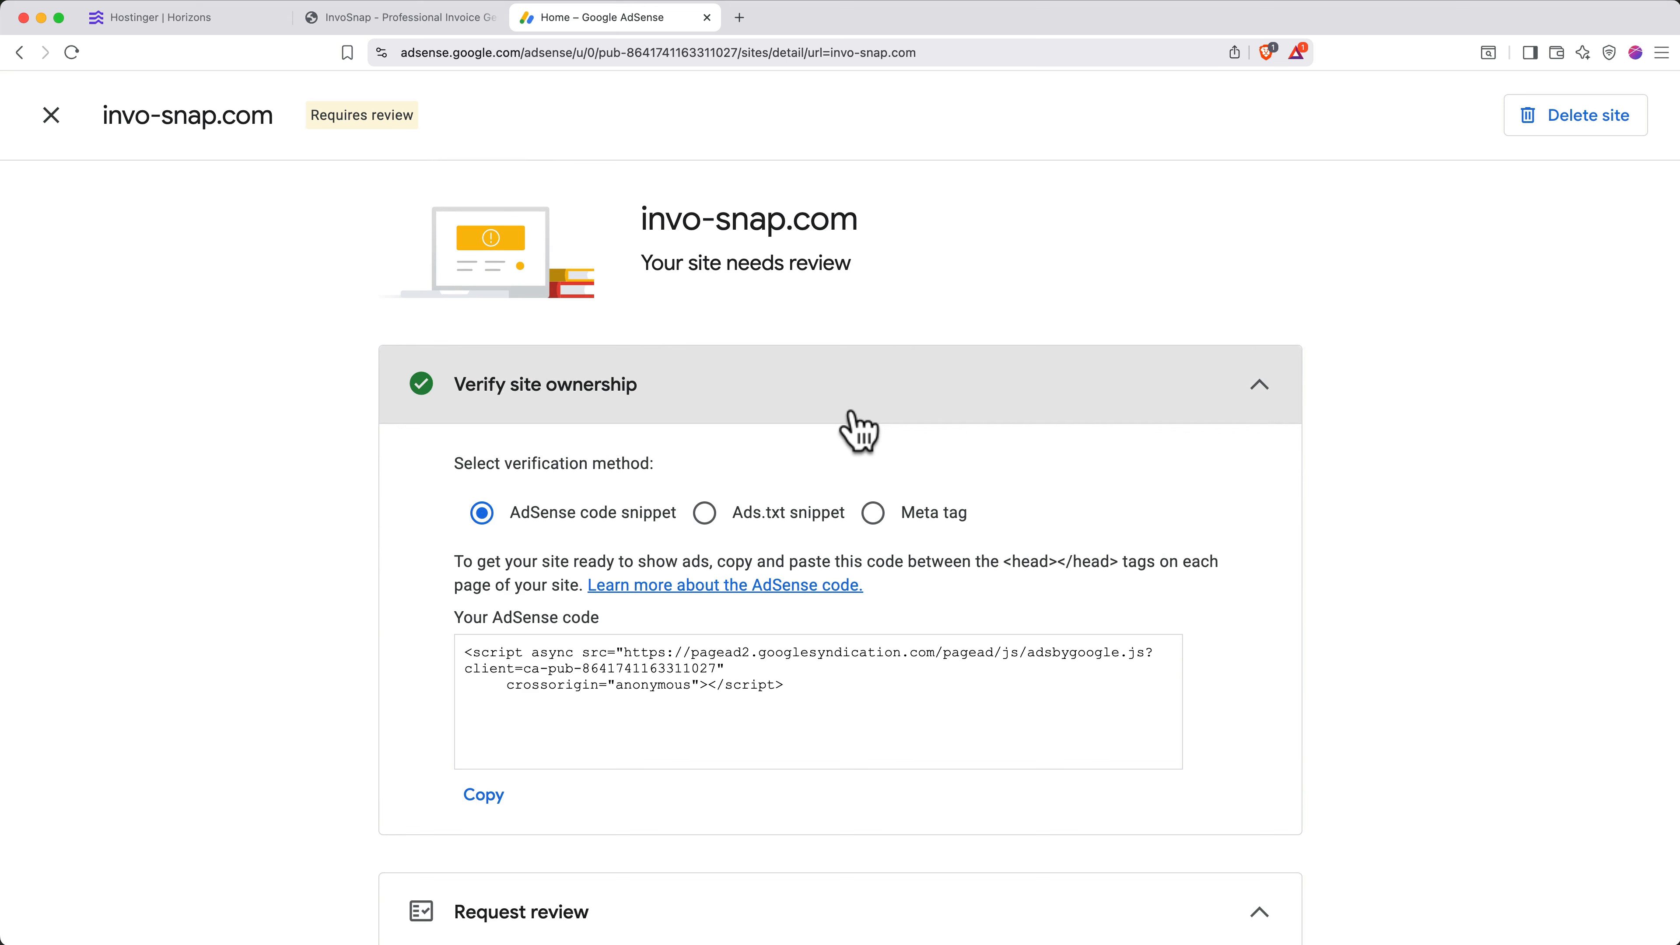
click(873, 514)
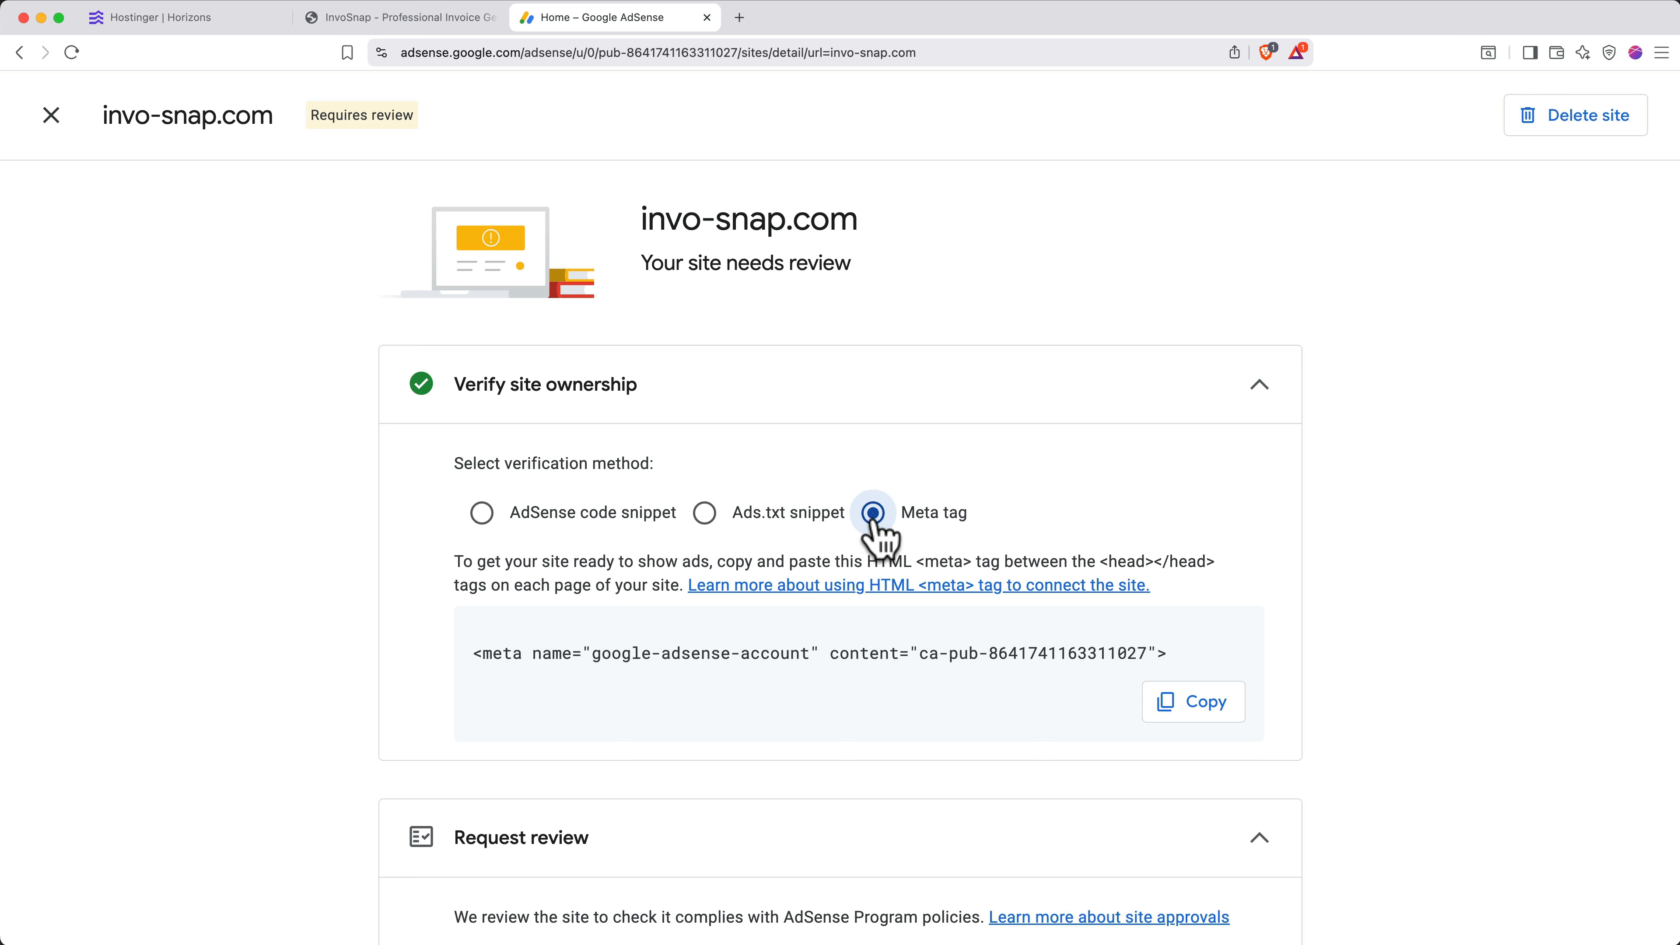
scroll(876, 533, down, 3)
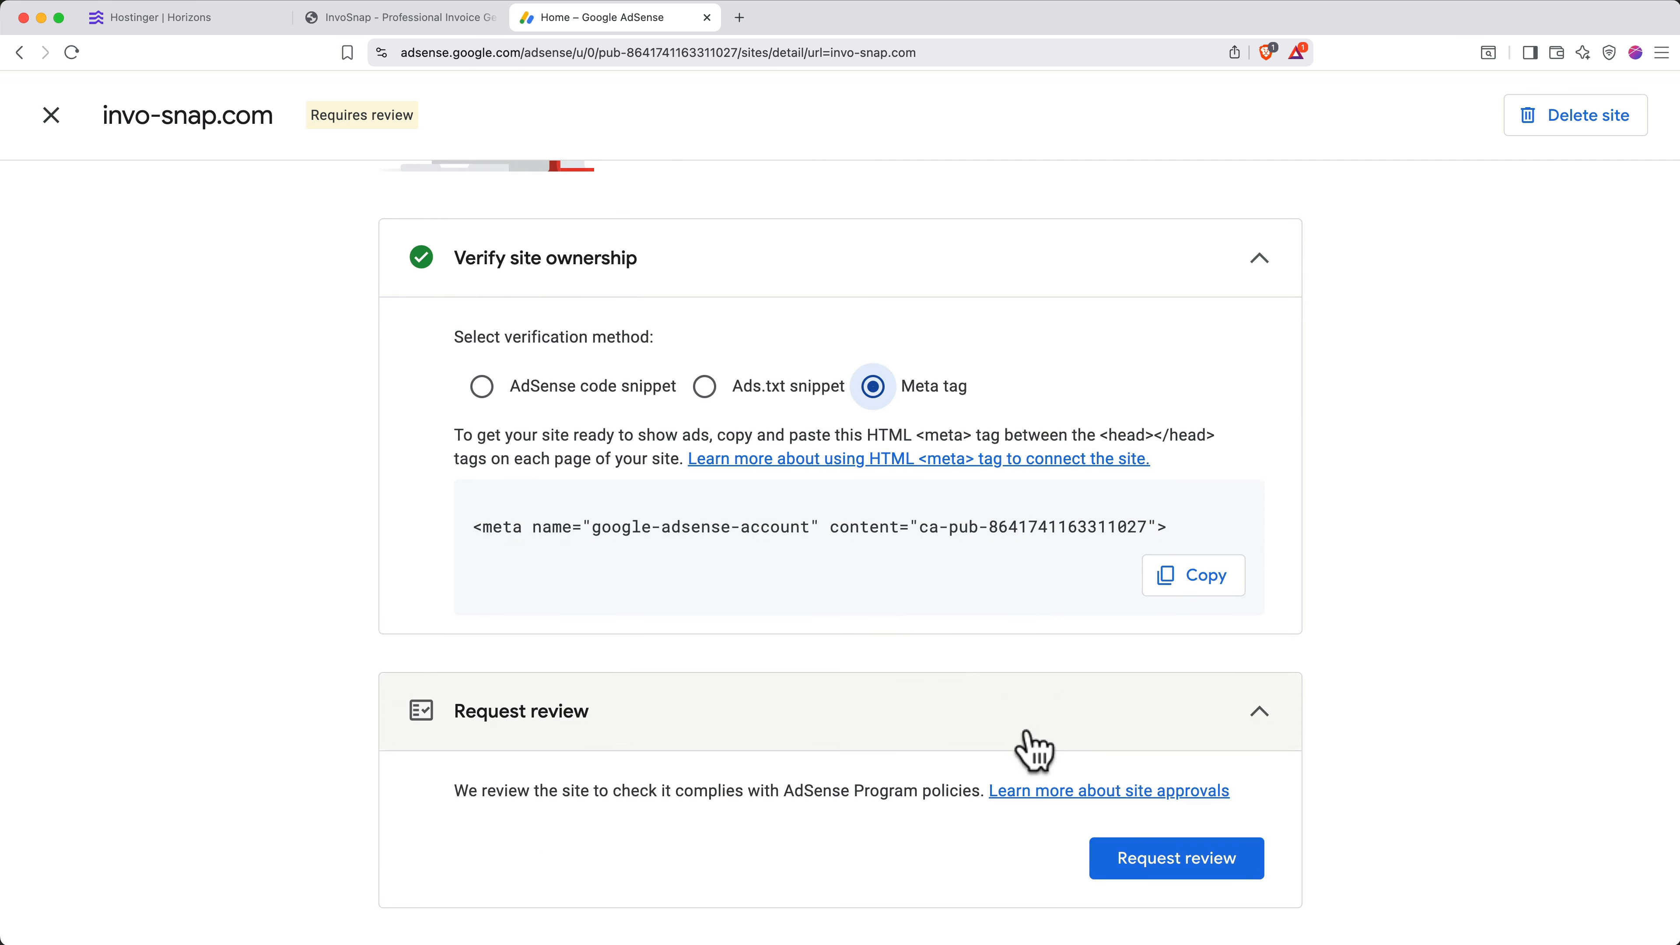
- Request the site review and save Google's two-choice CMP consent message
click(1142, 860)
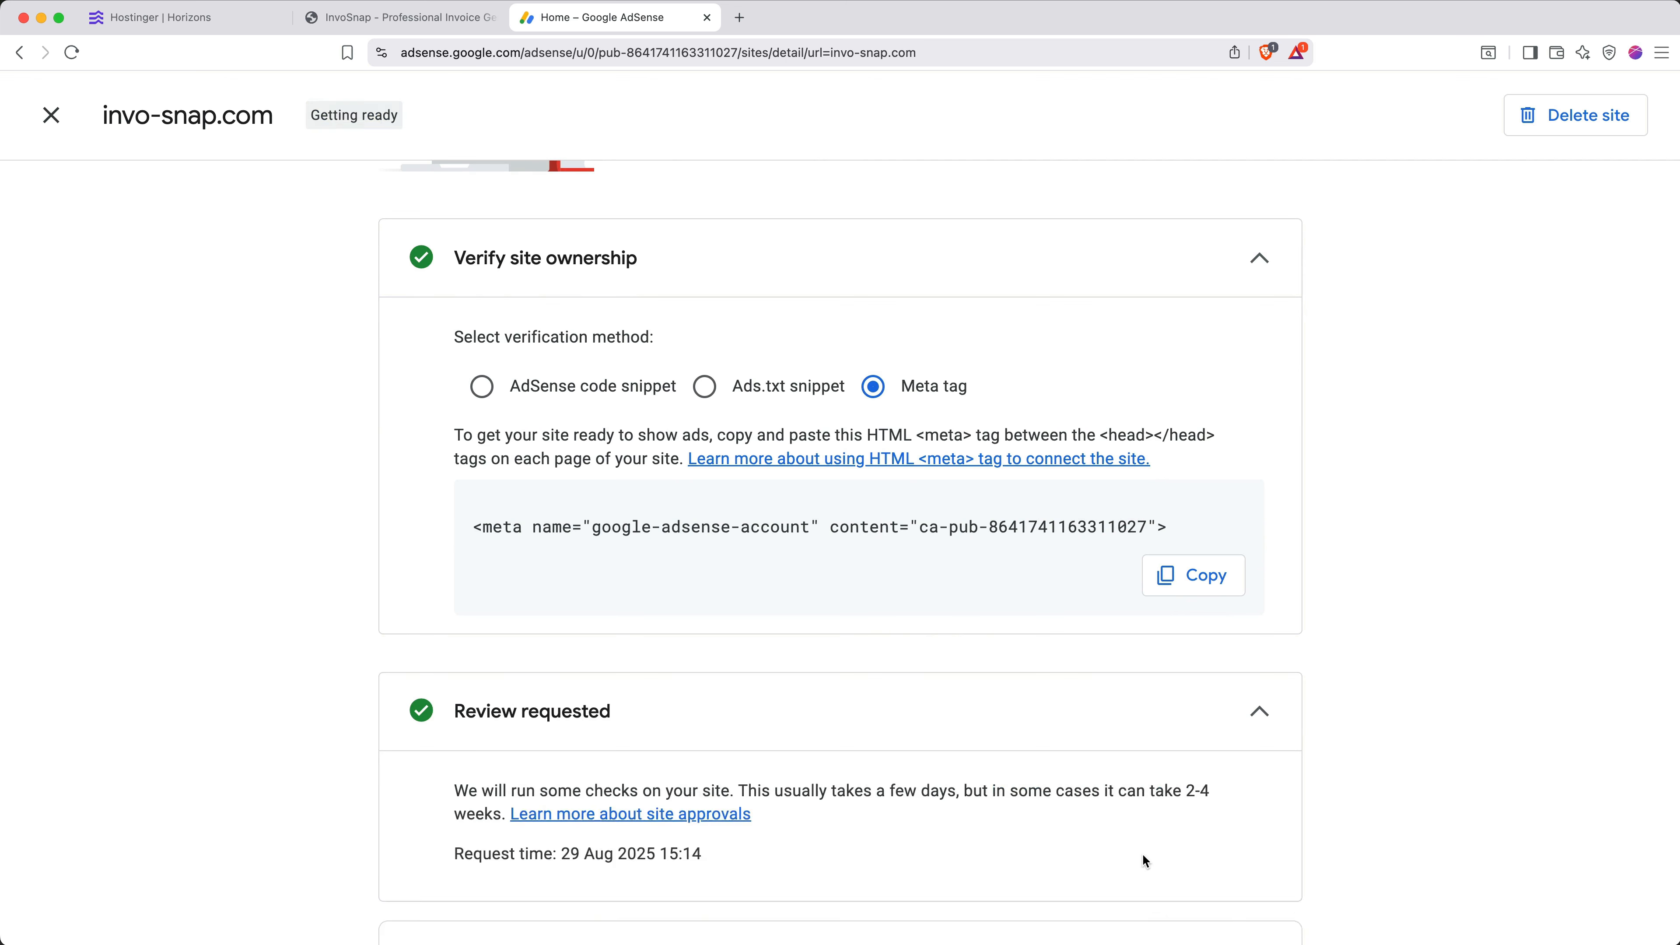
scroll(1142, 853, down, 3)
scroll(1142, 857, down, 2)
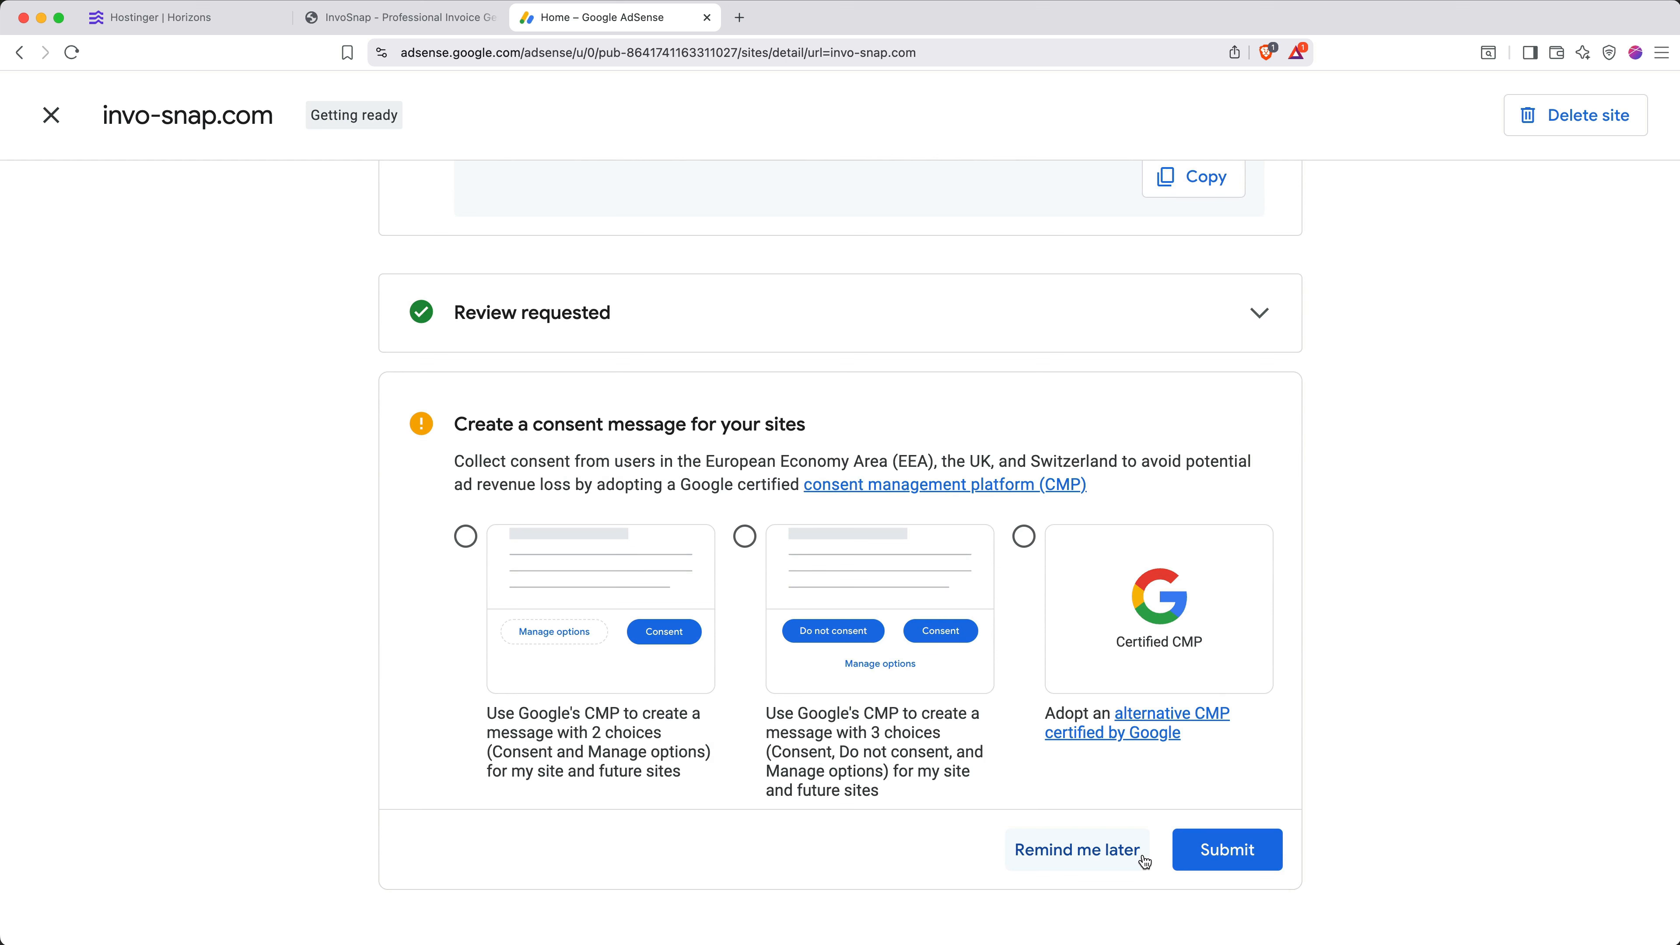
click(685, 664)
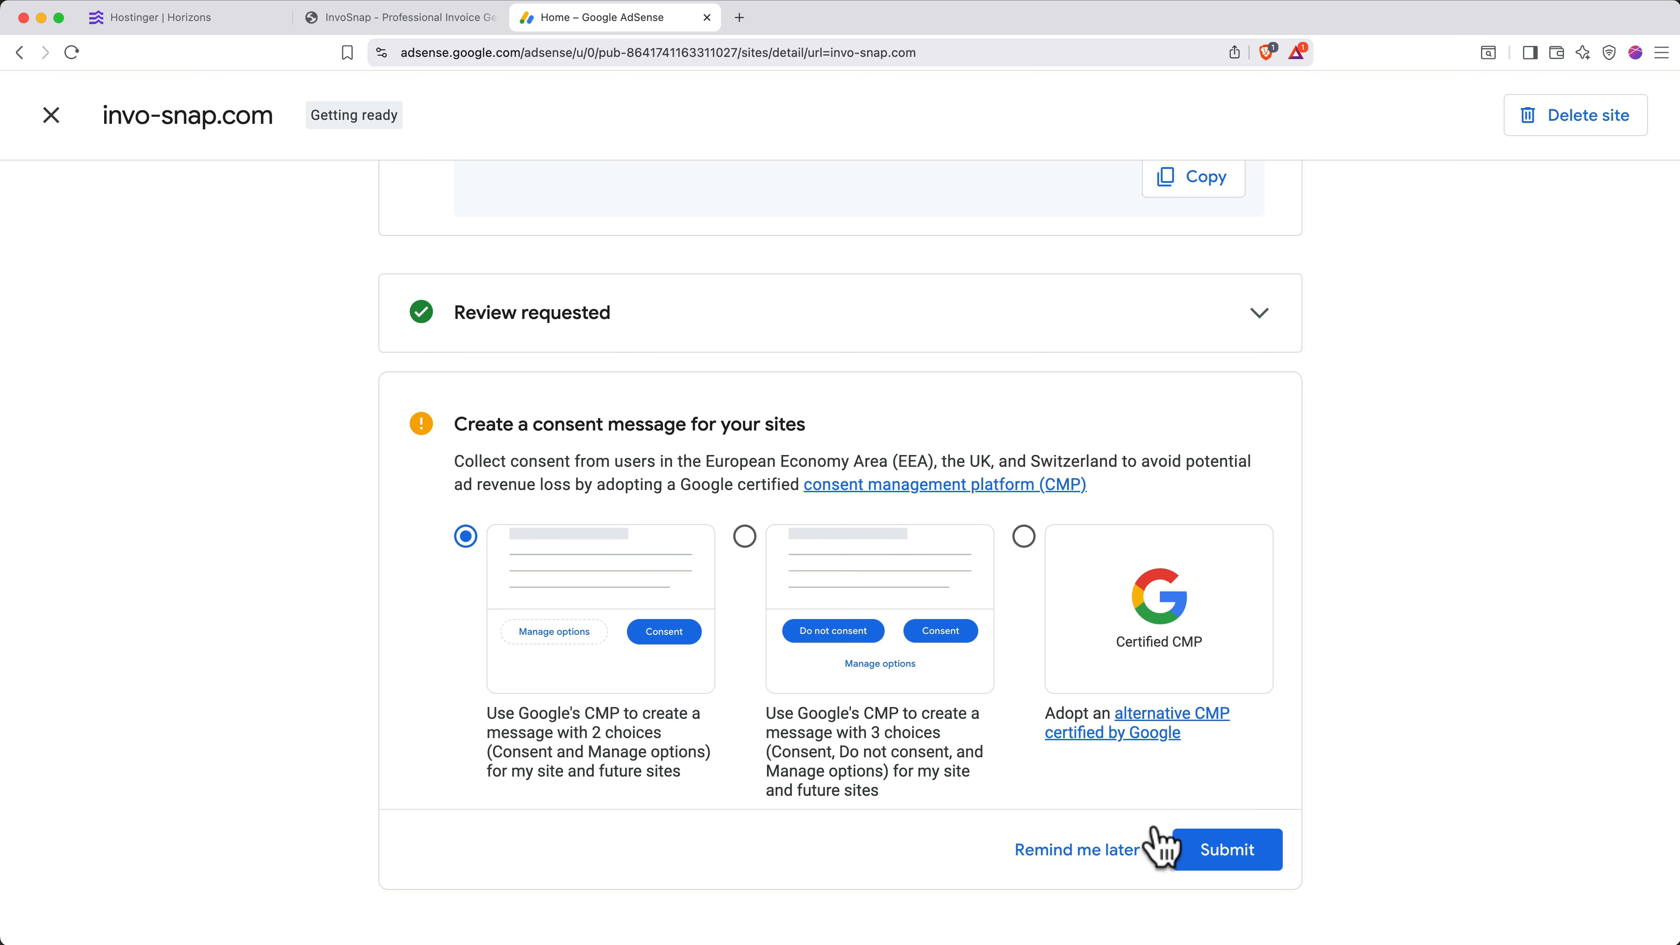
click(1226, 860)
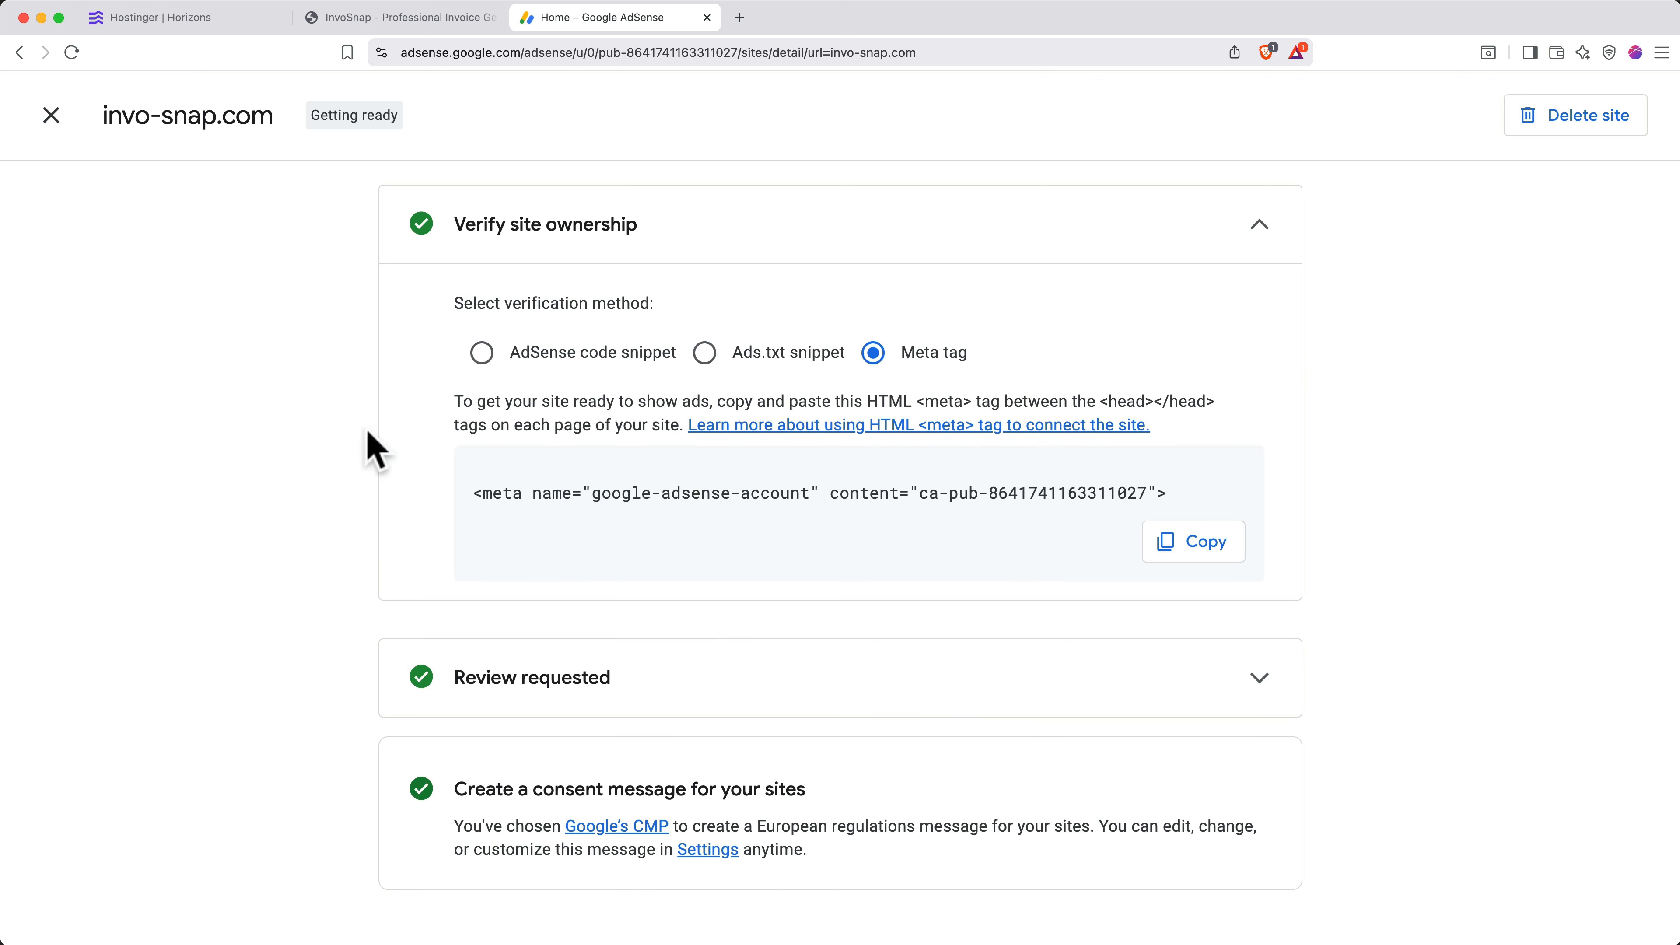
click(51, 117)
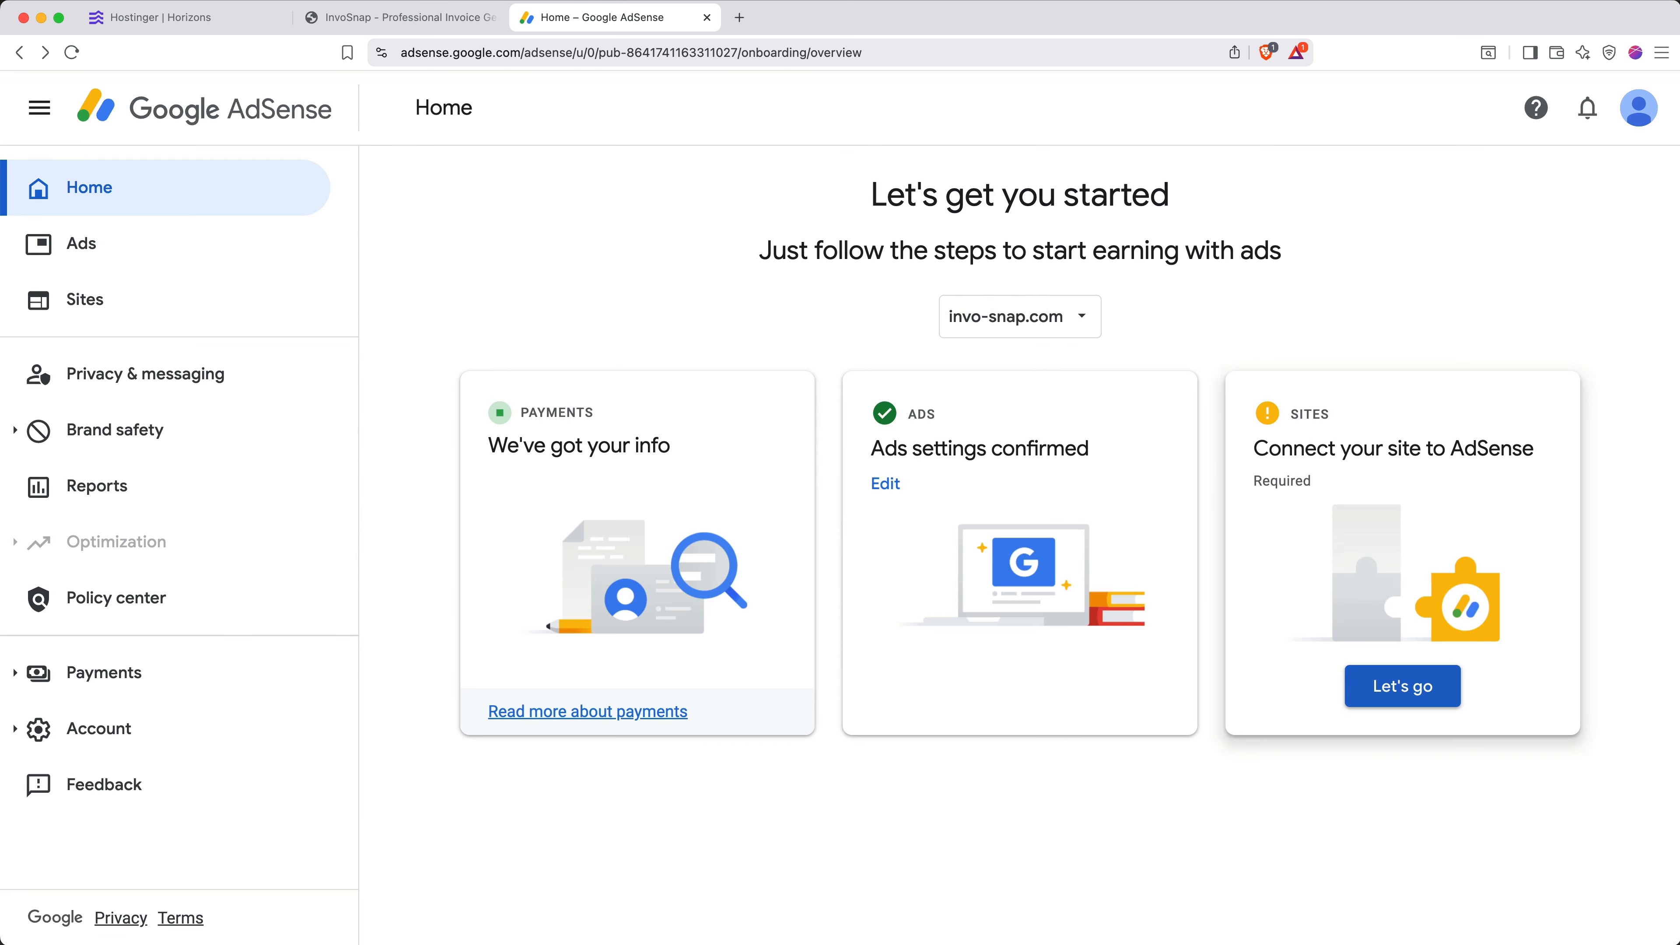
- Check the Sites list showing invo-snap.com as Getting ready, then close AdSense
click(274, 324)
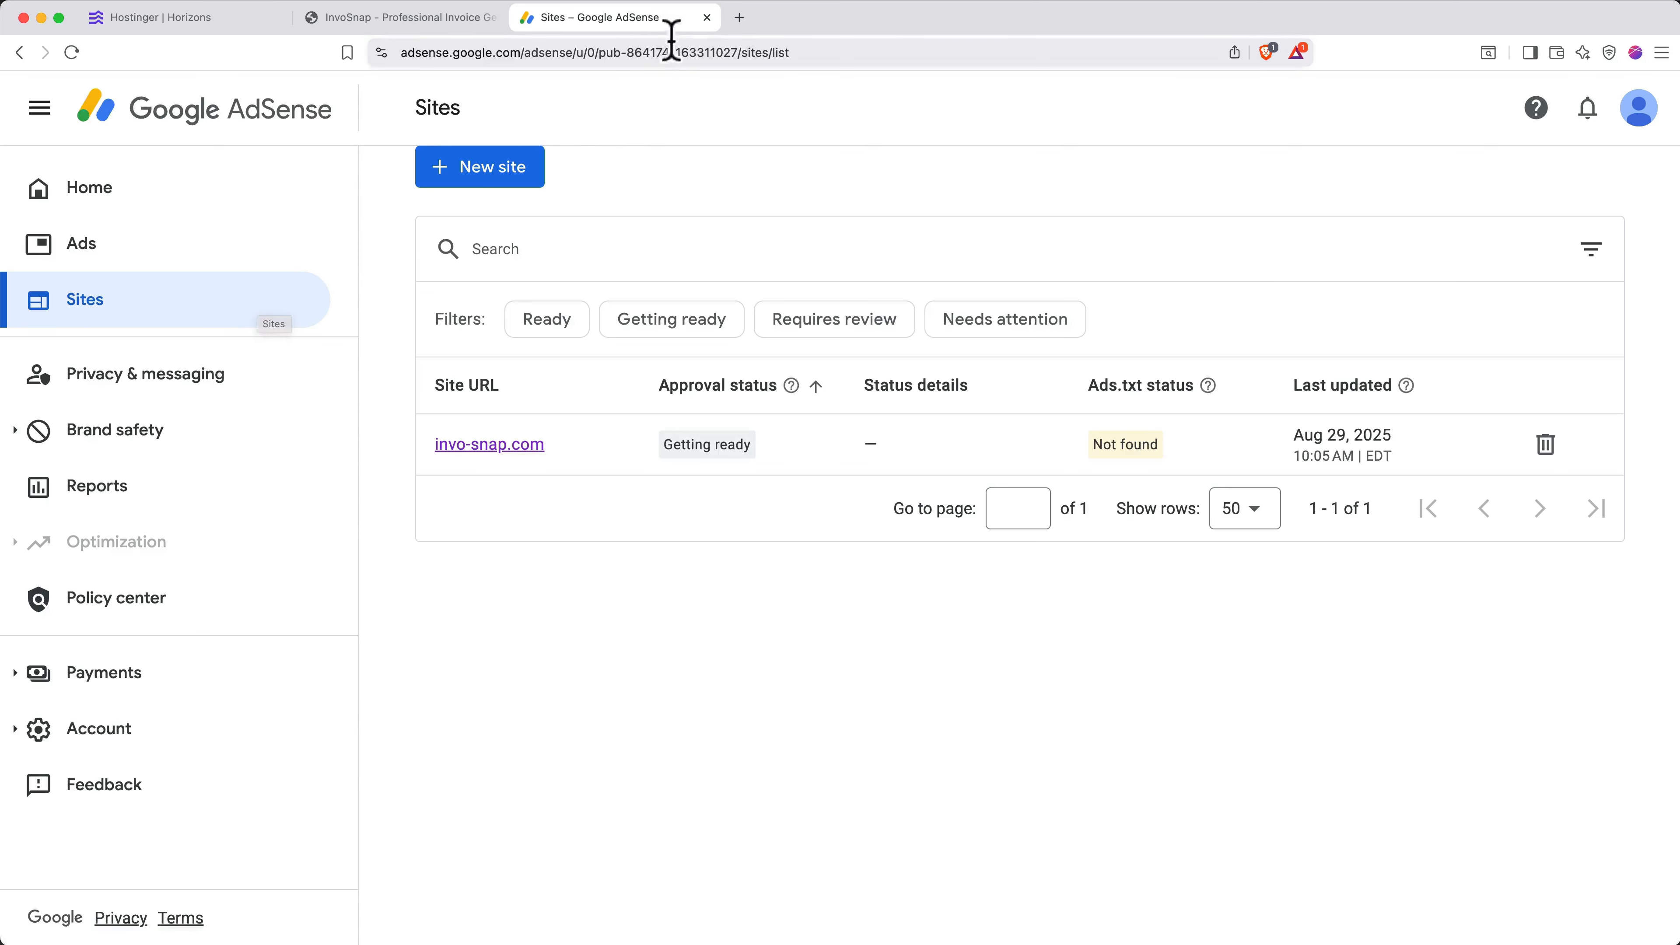
click(706, 17)
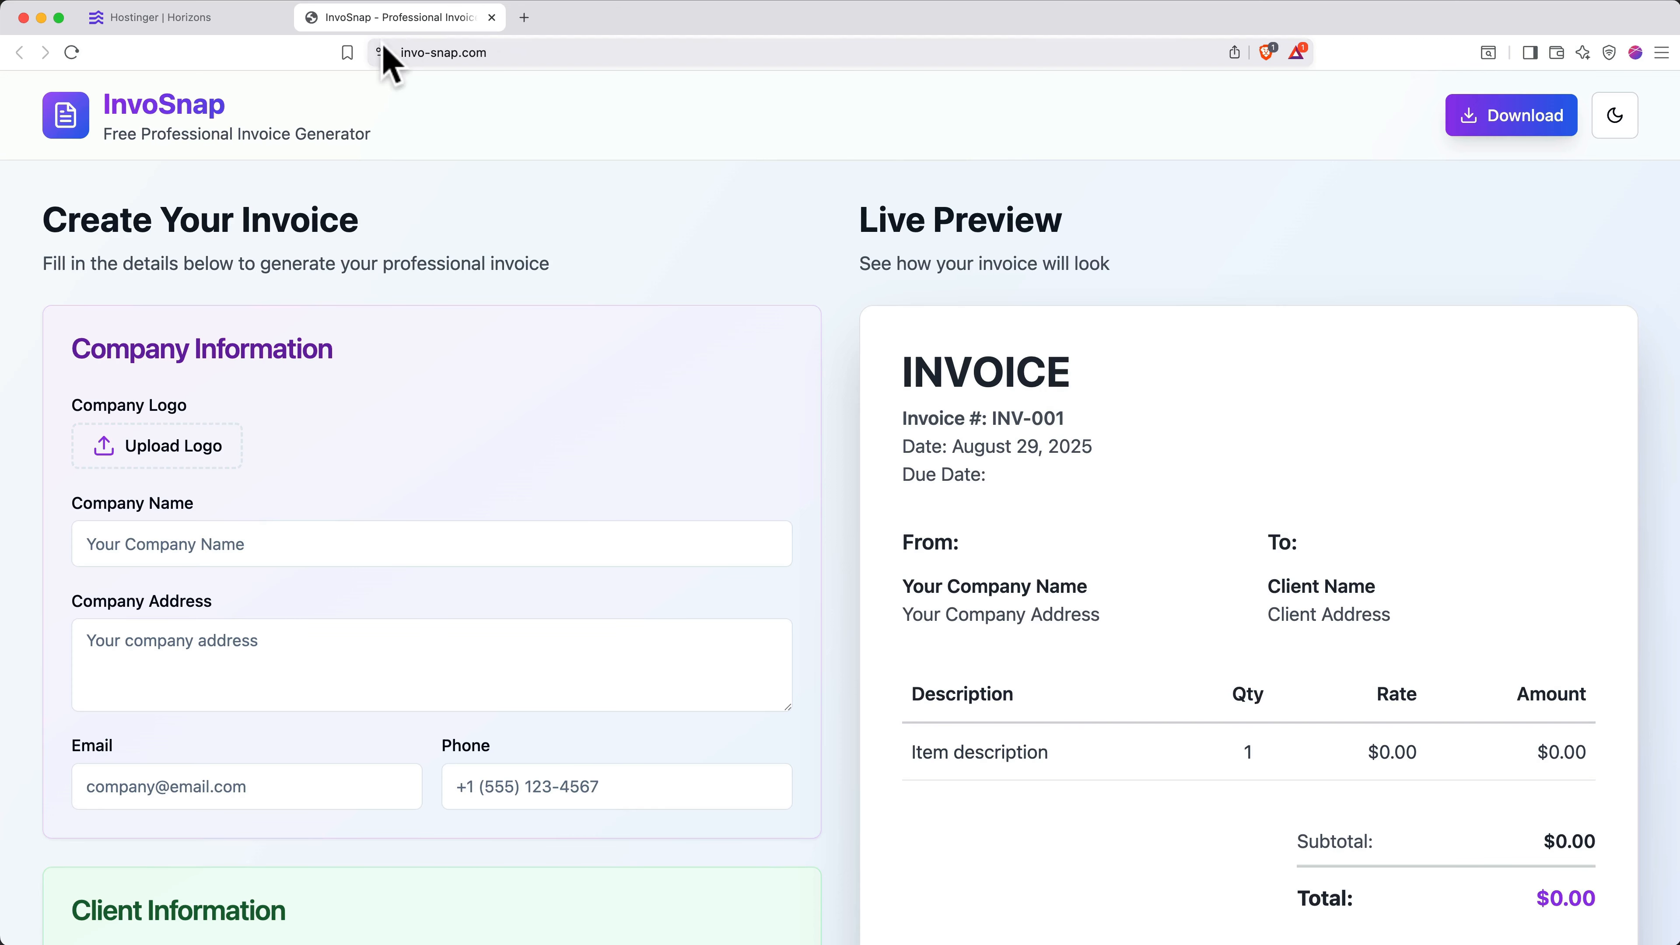
click(228, 25)
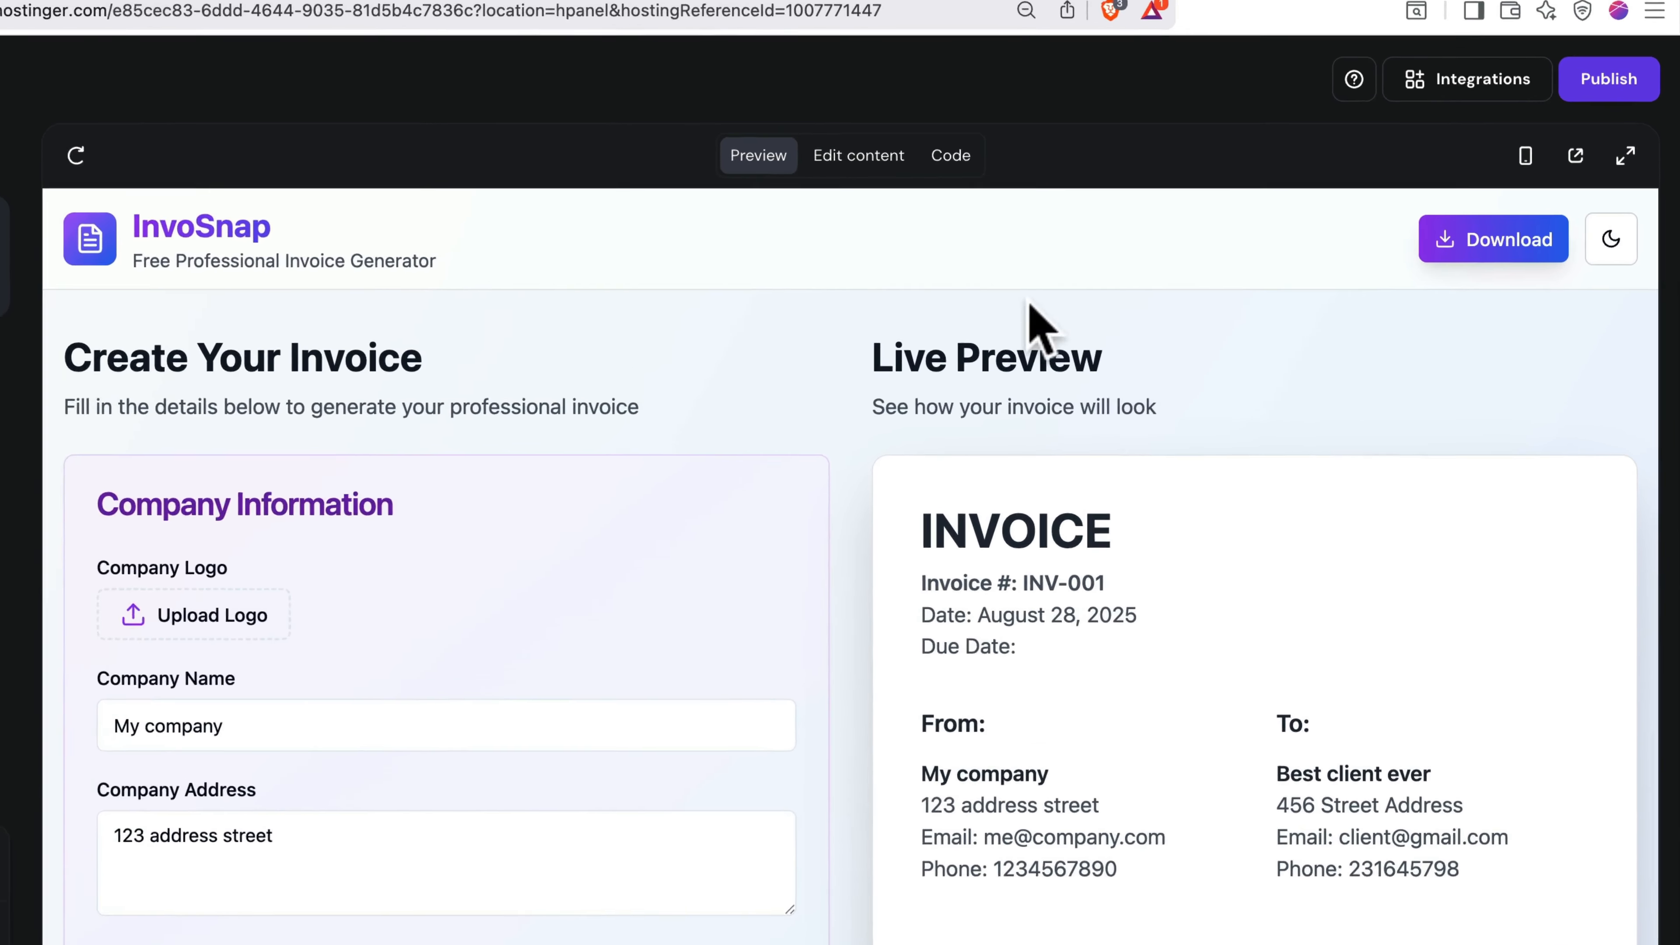
- Start connecting a Supabase backend from the Horizons integrations list
click(1452, 88)
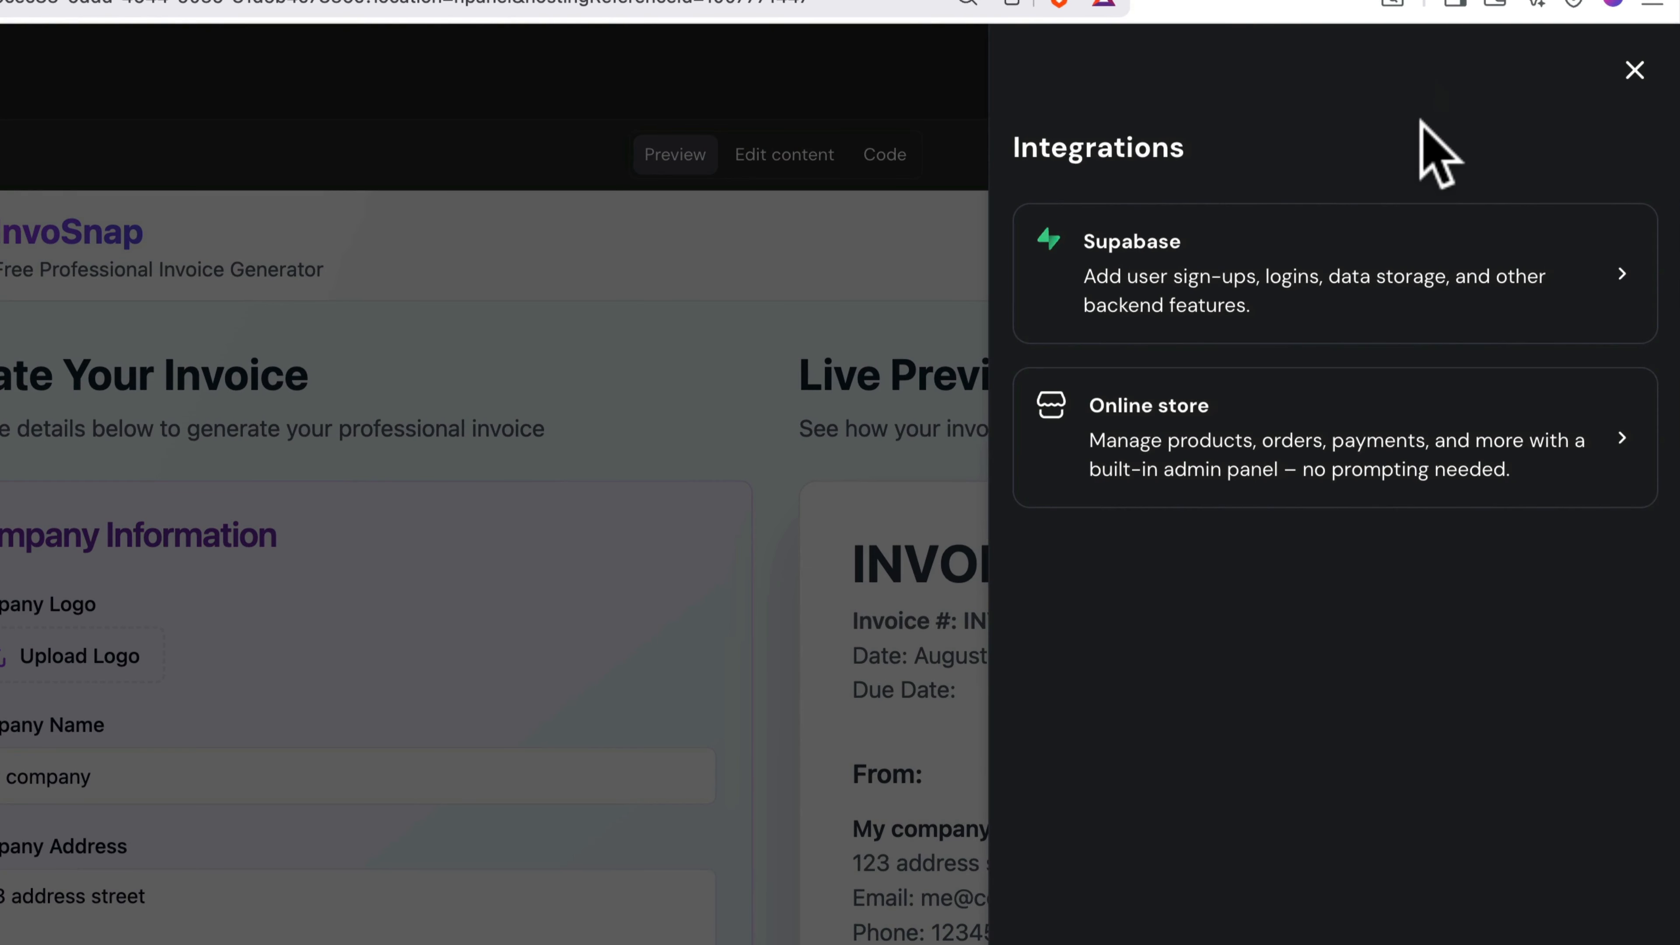
click(1373, 268)
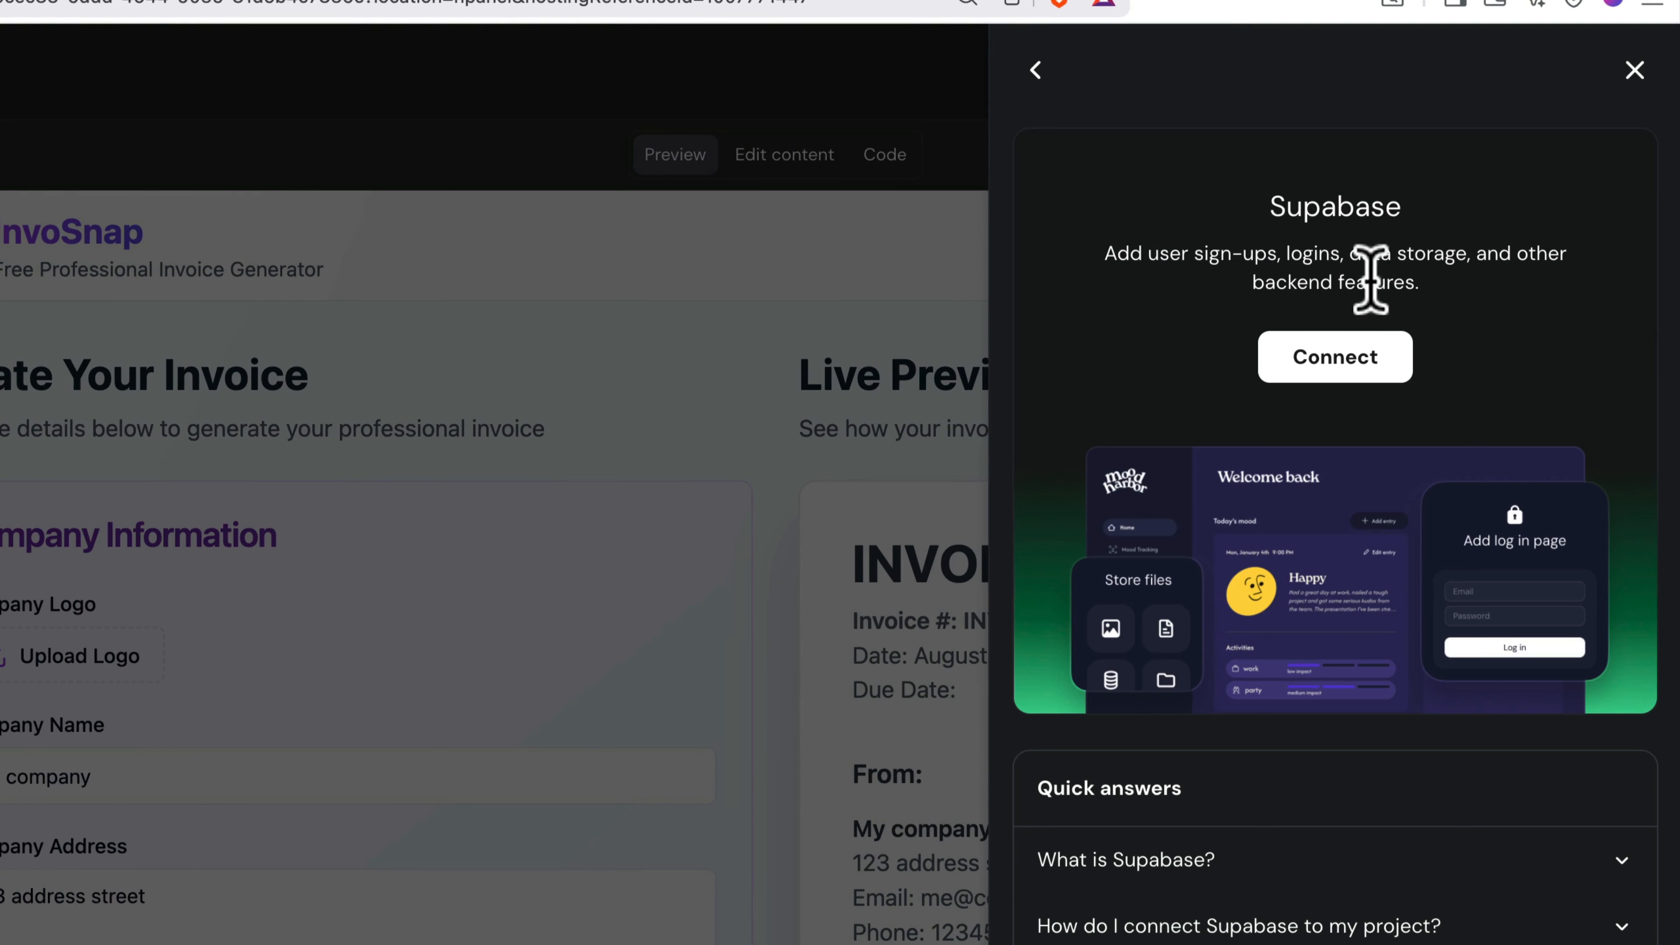
click(1344, 366)
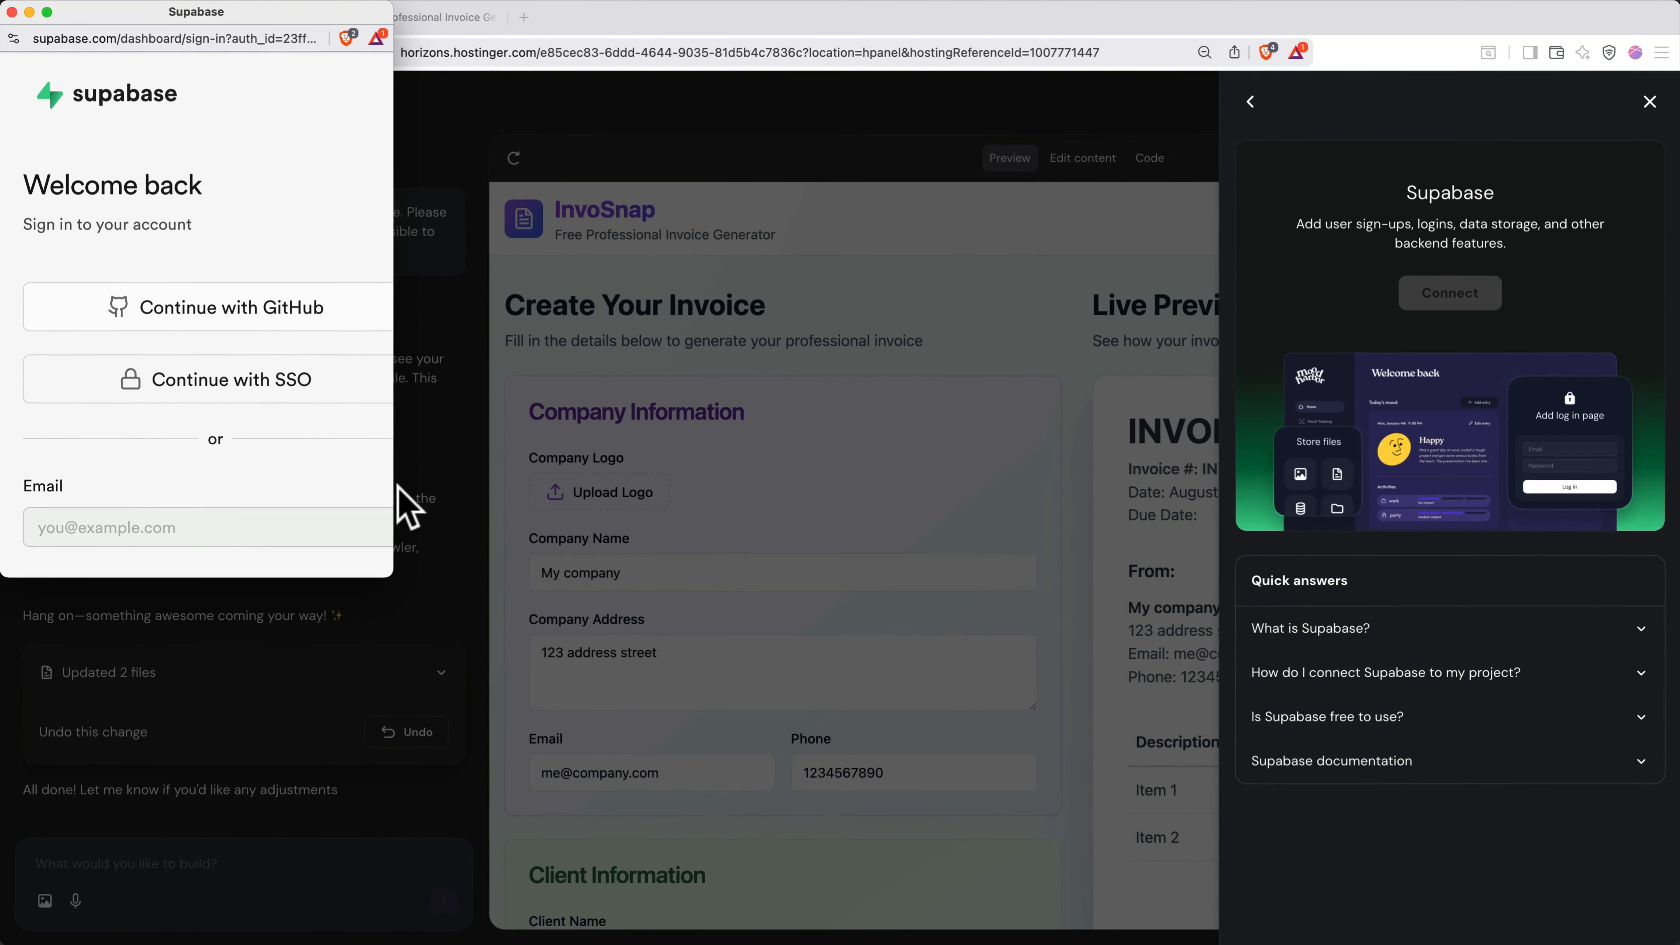
drag(397, 500, 559, 492)
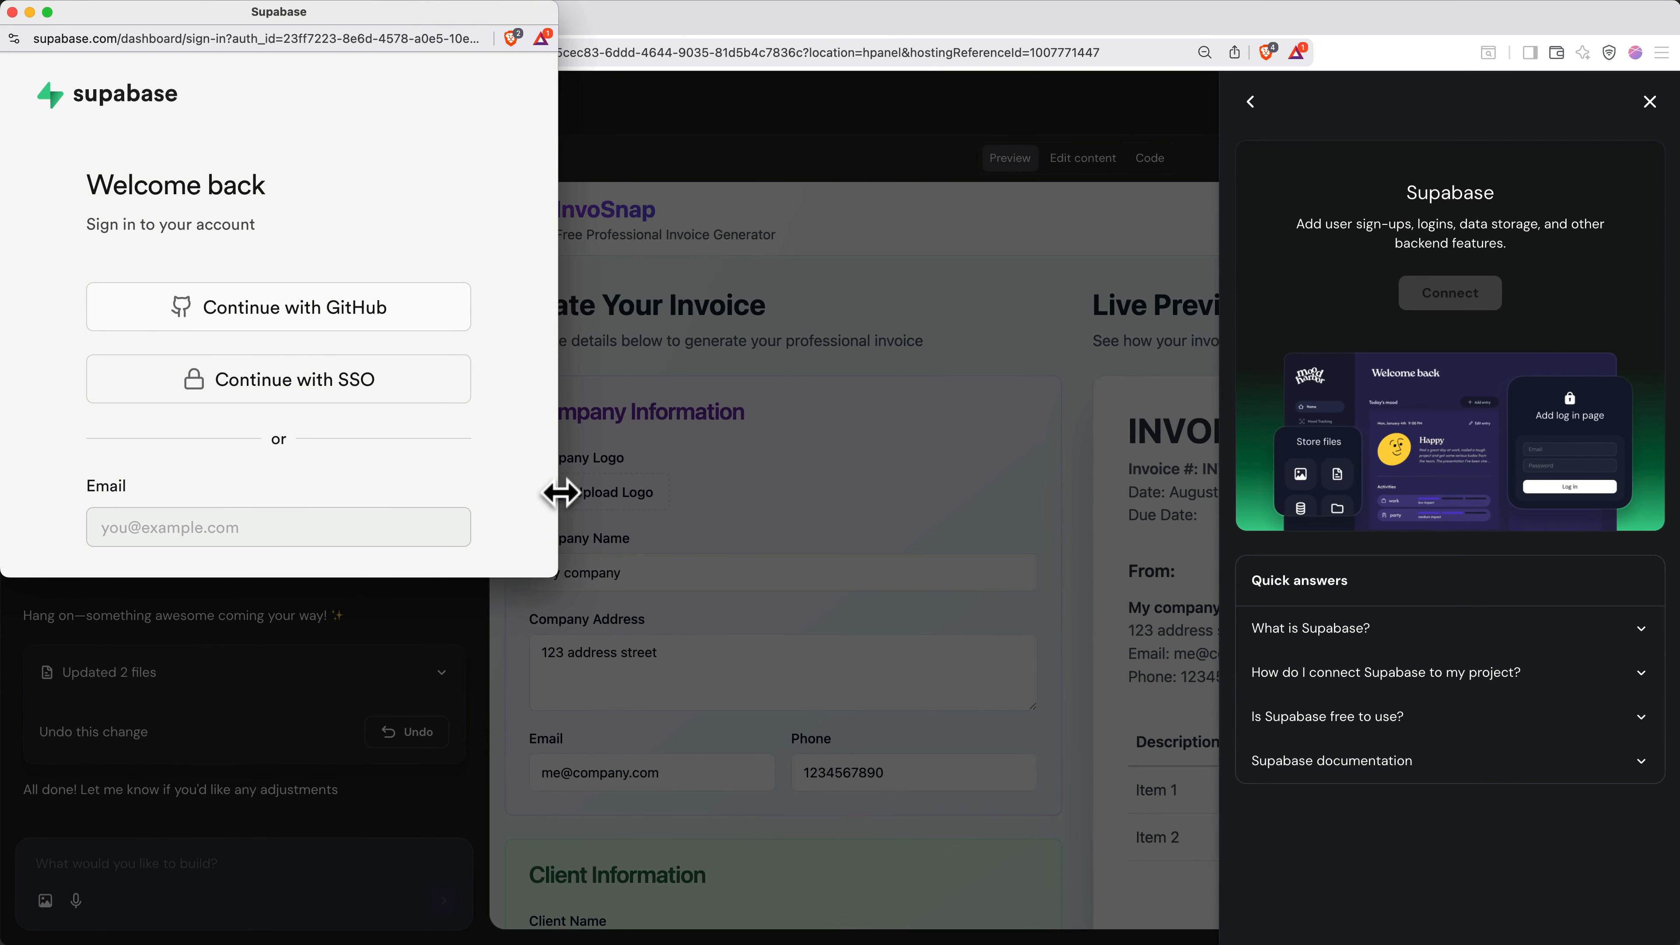
scroll(508, 507, down, 5)
scroll(506, 502, down, 2)
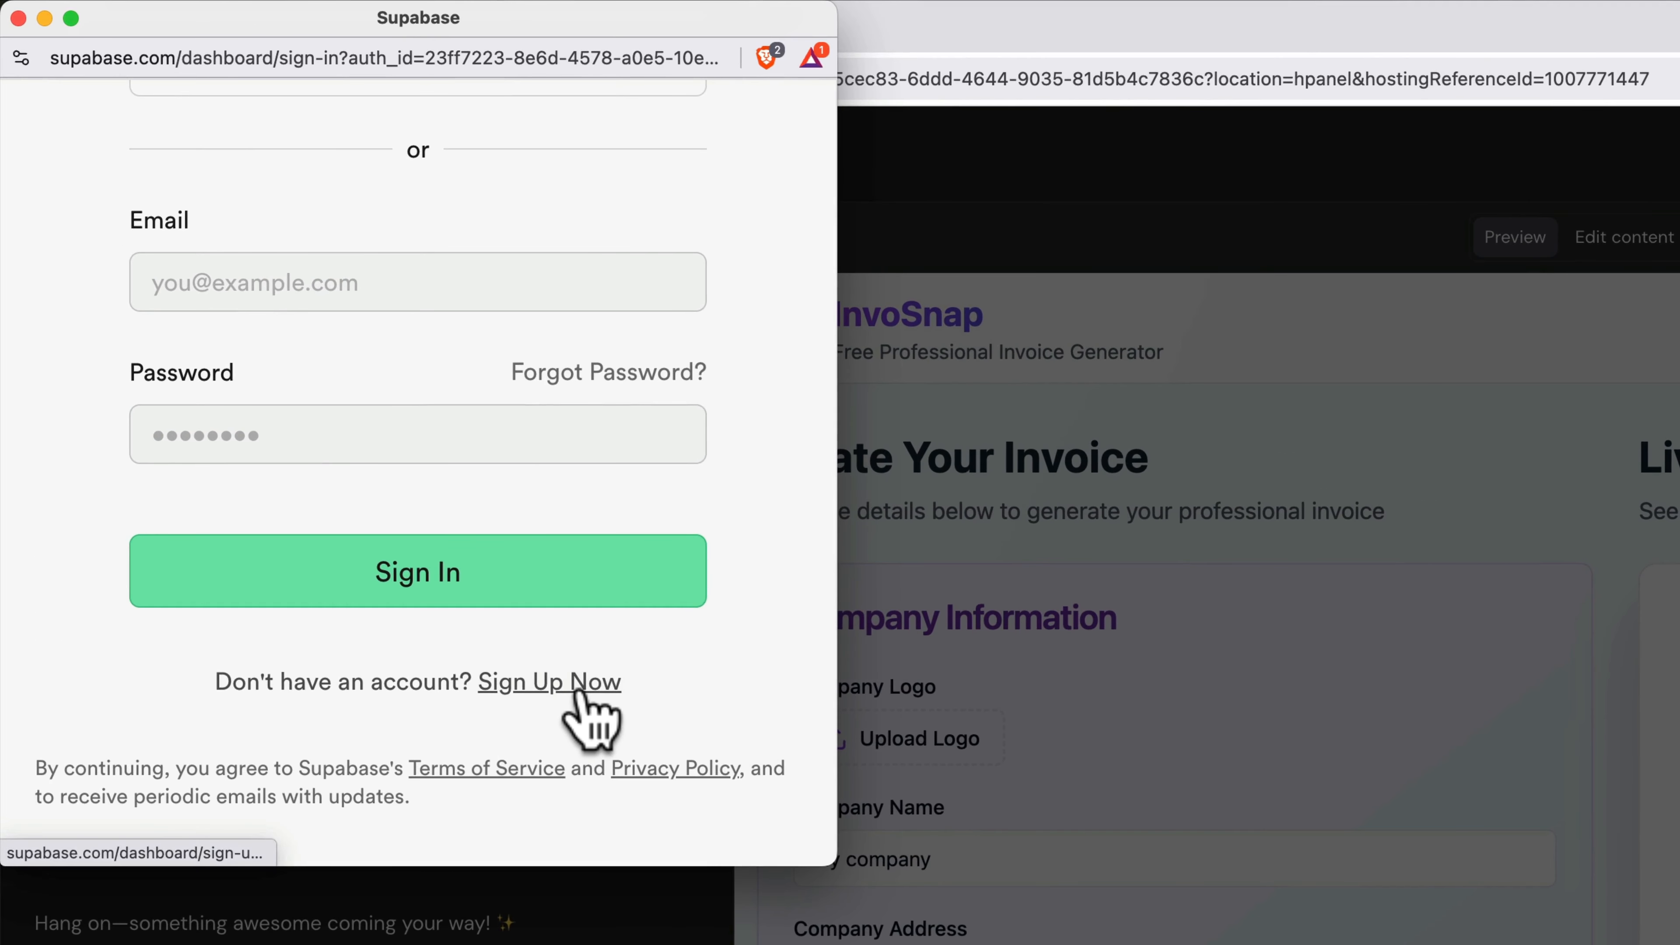
- Sign up for a Supabase account with an email and password, then confirm the email
click(578, 690)
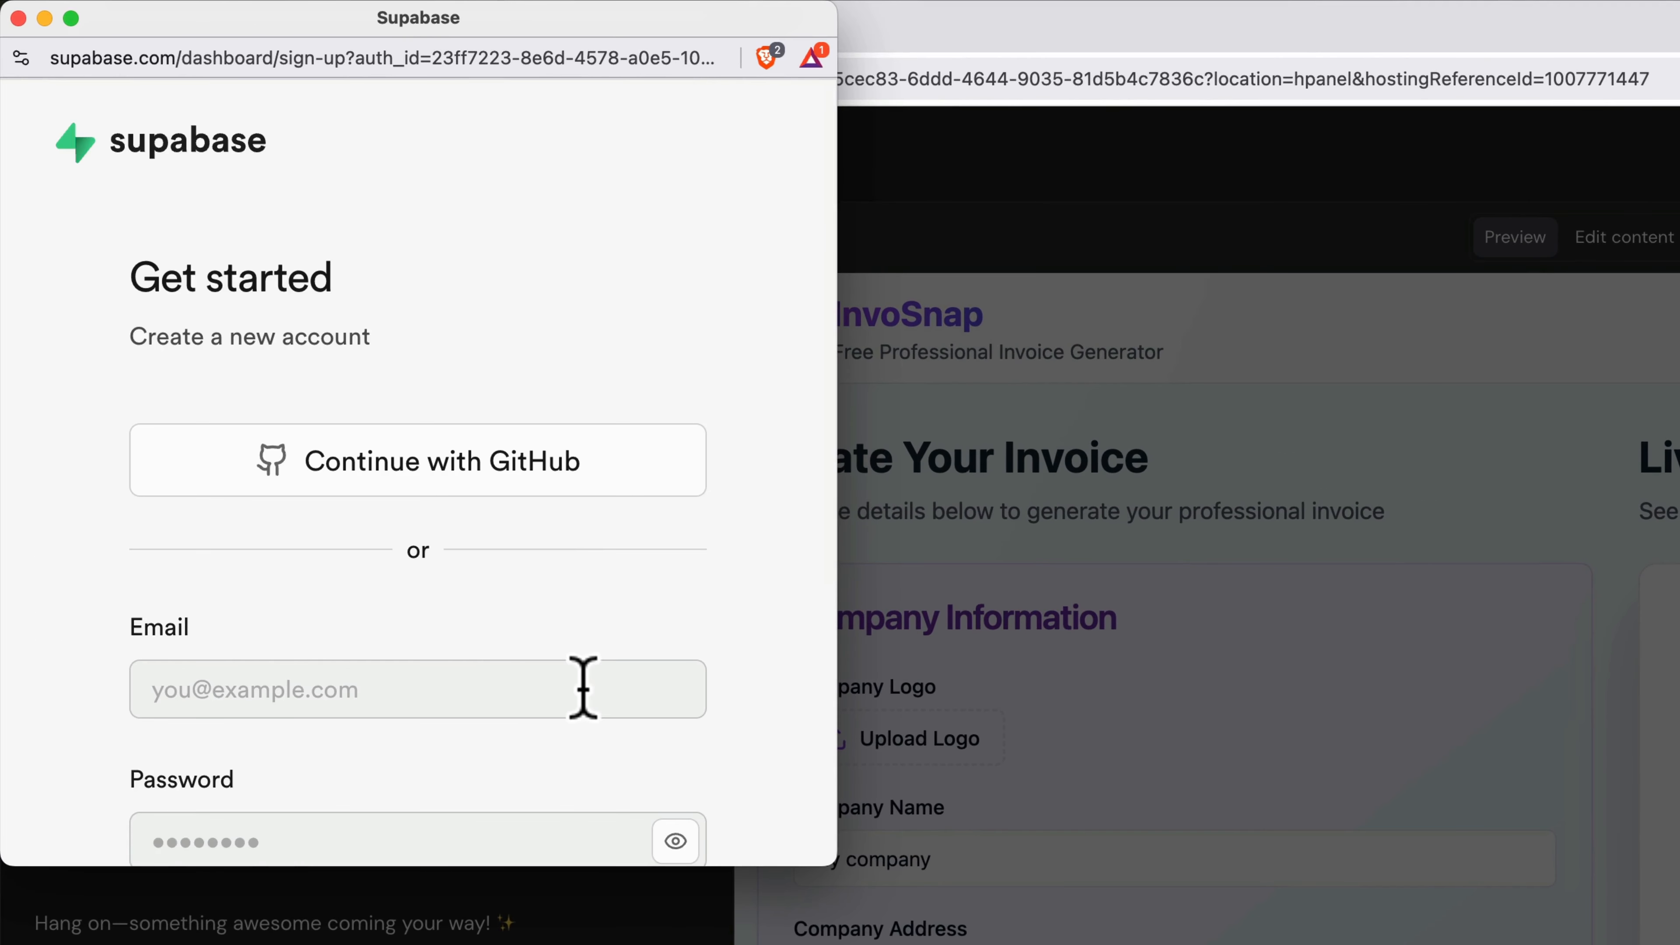
scroll(581, 690, down, 4)
click(467, 342)
key(Tab)
text(•••••••••••••••••)
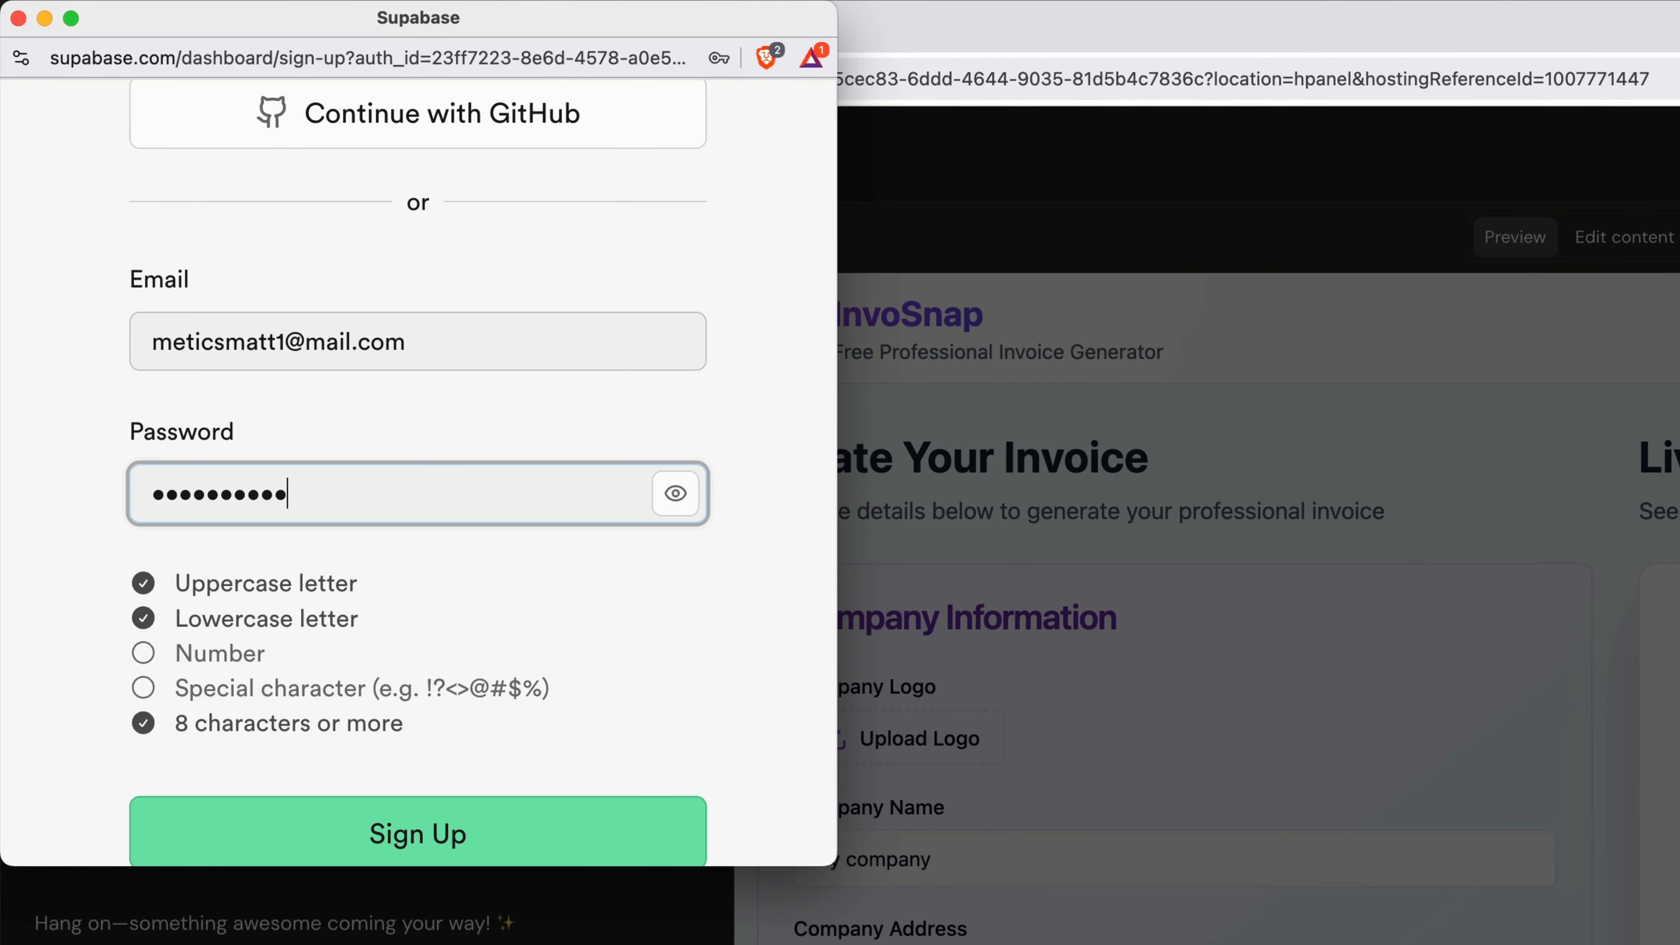
scroll(466, 371, down, 2)
click(444, 759)
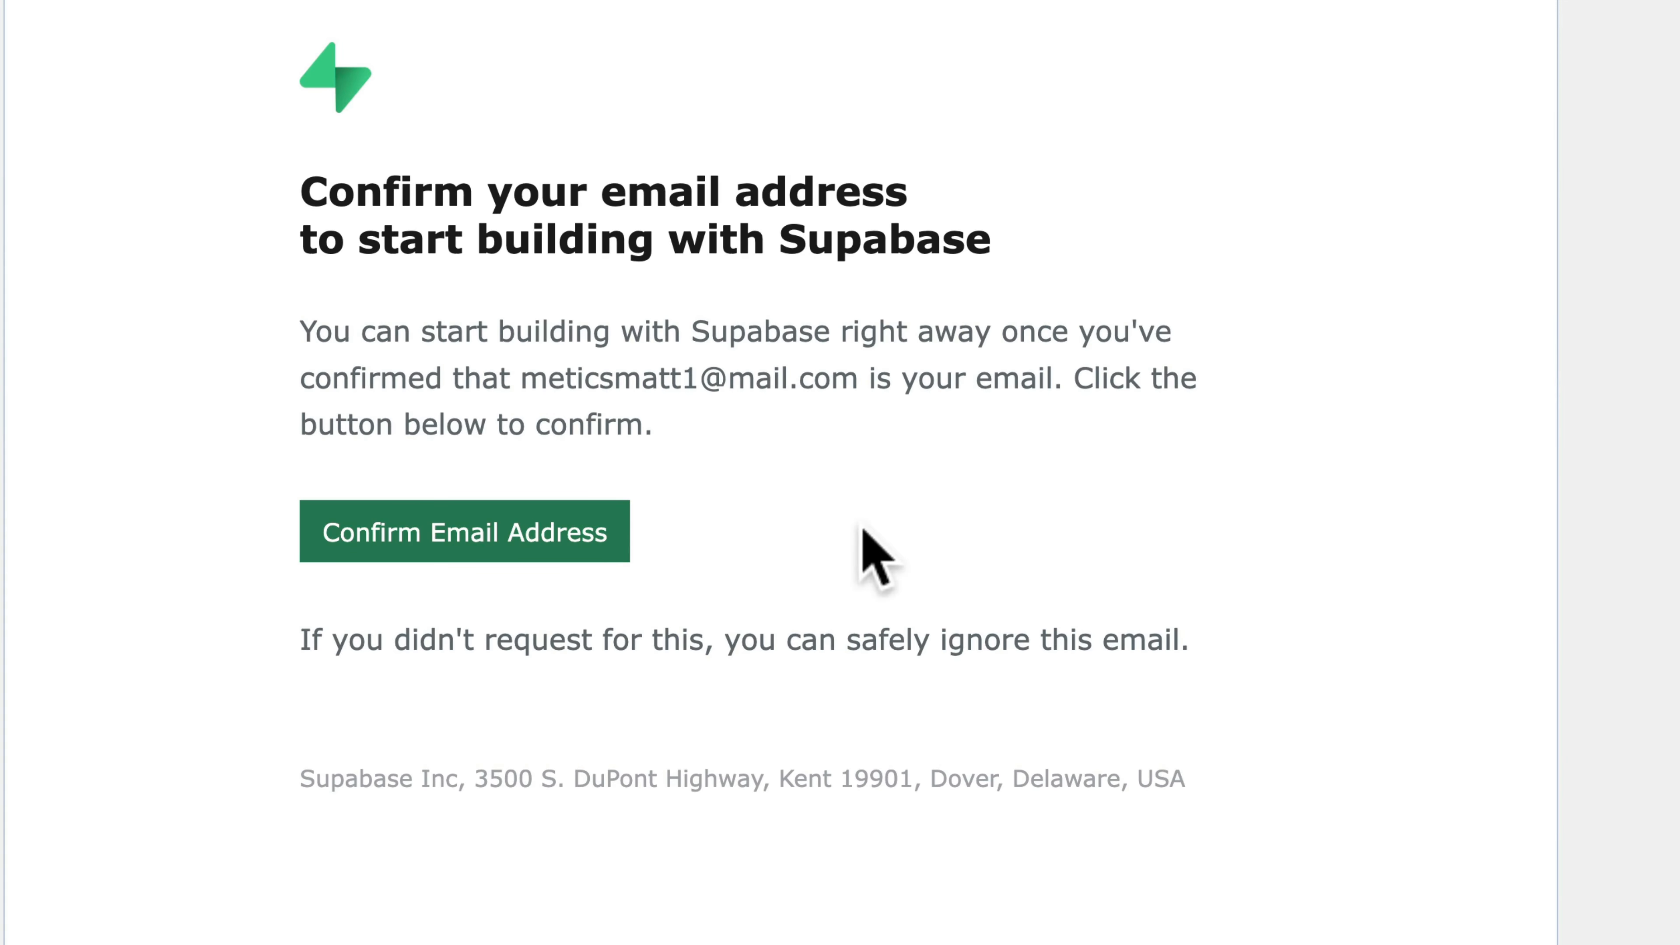
click(537, 537)
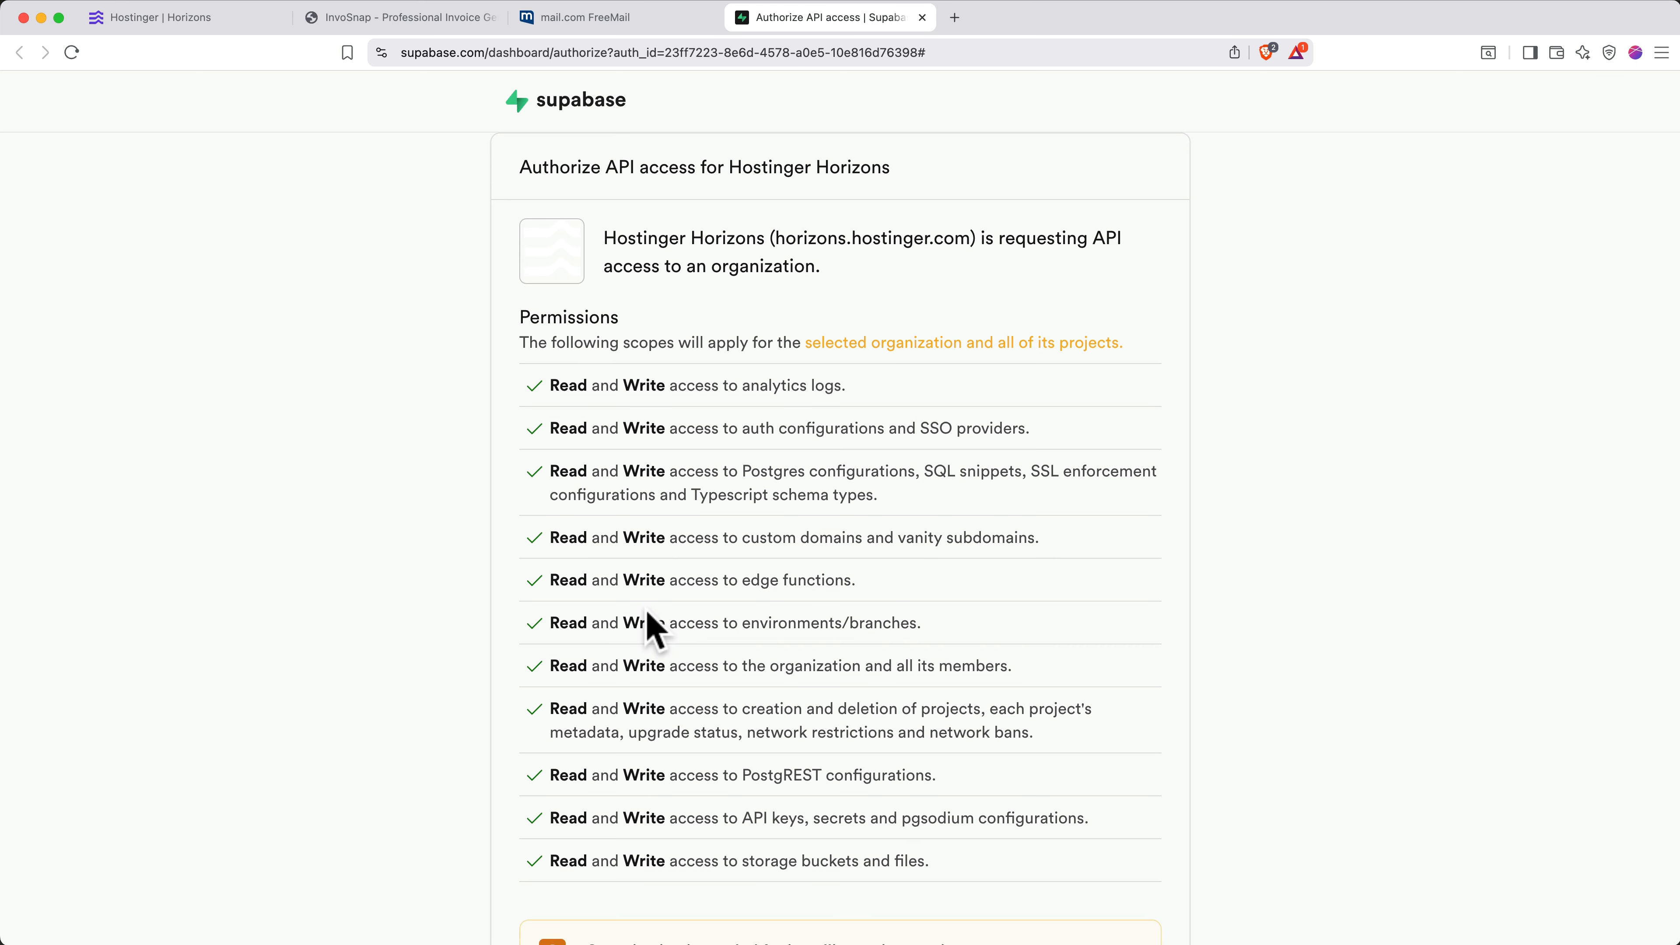
- Review the Hostinger Horizons API access request and begin creating the required organization
scroll(654, 629, down, 3)
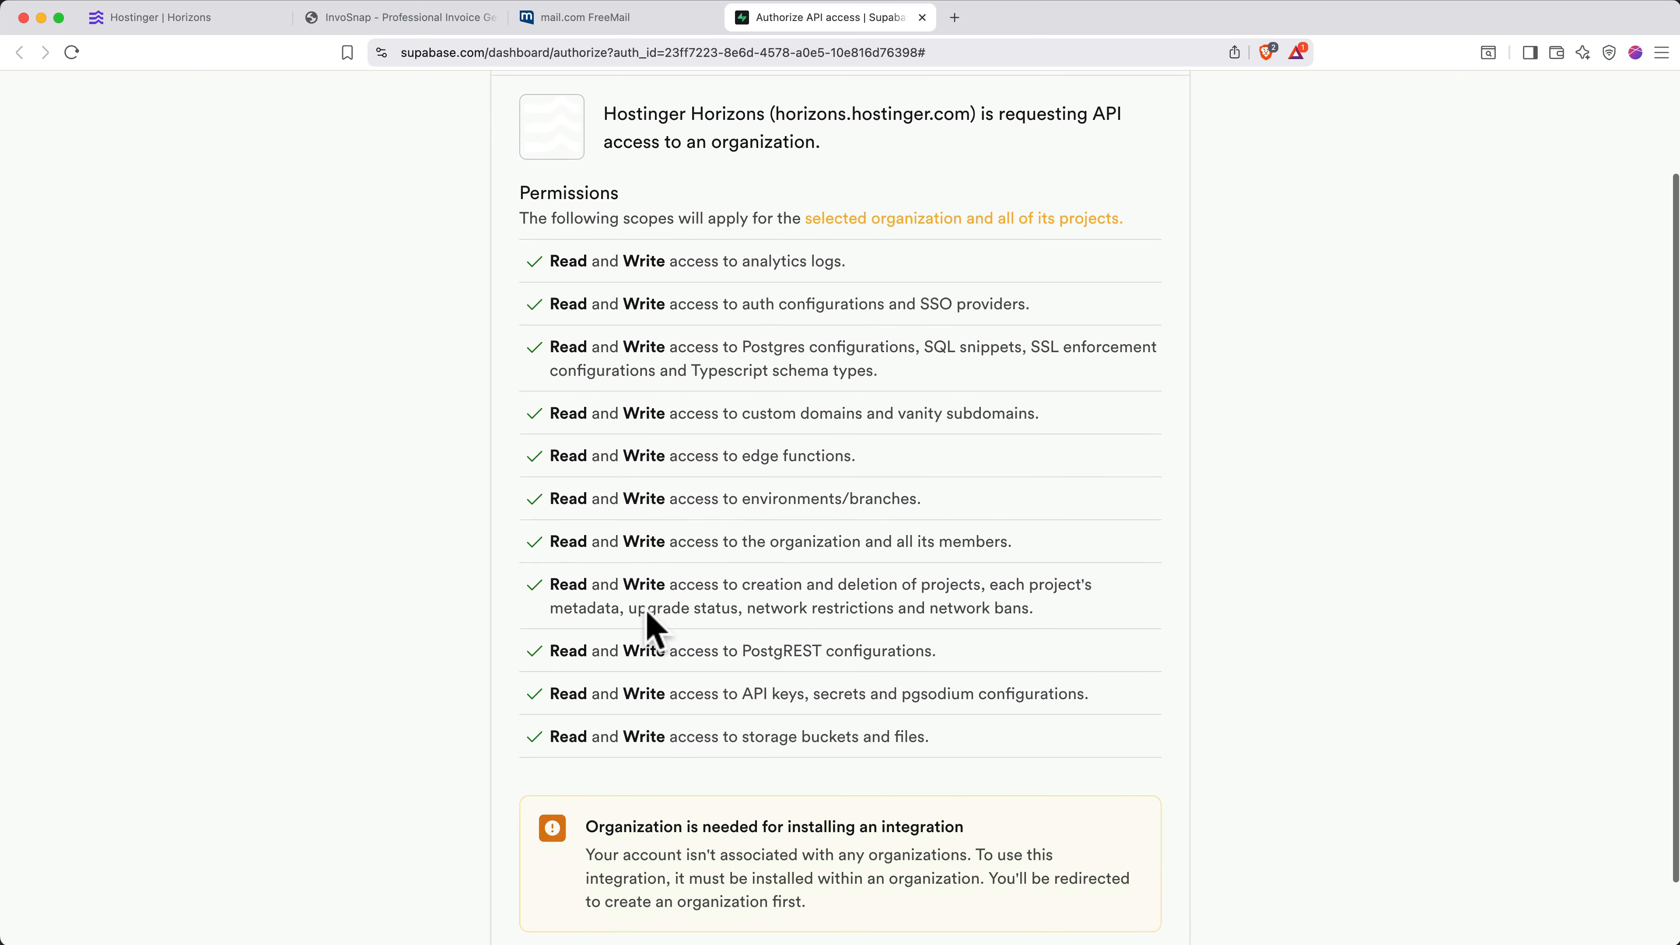
scroll(655, 629, down, 1)
scroll(652, 622, down, 1)
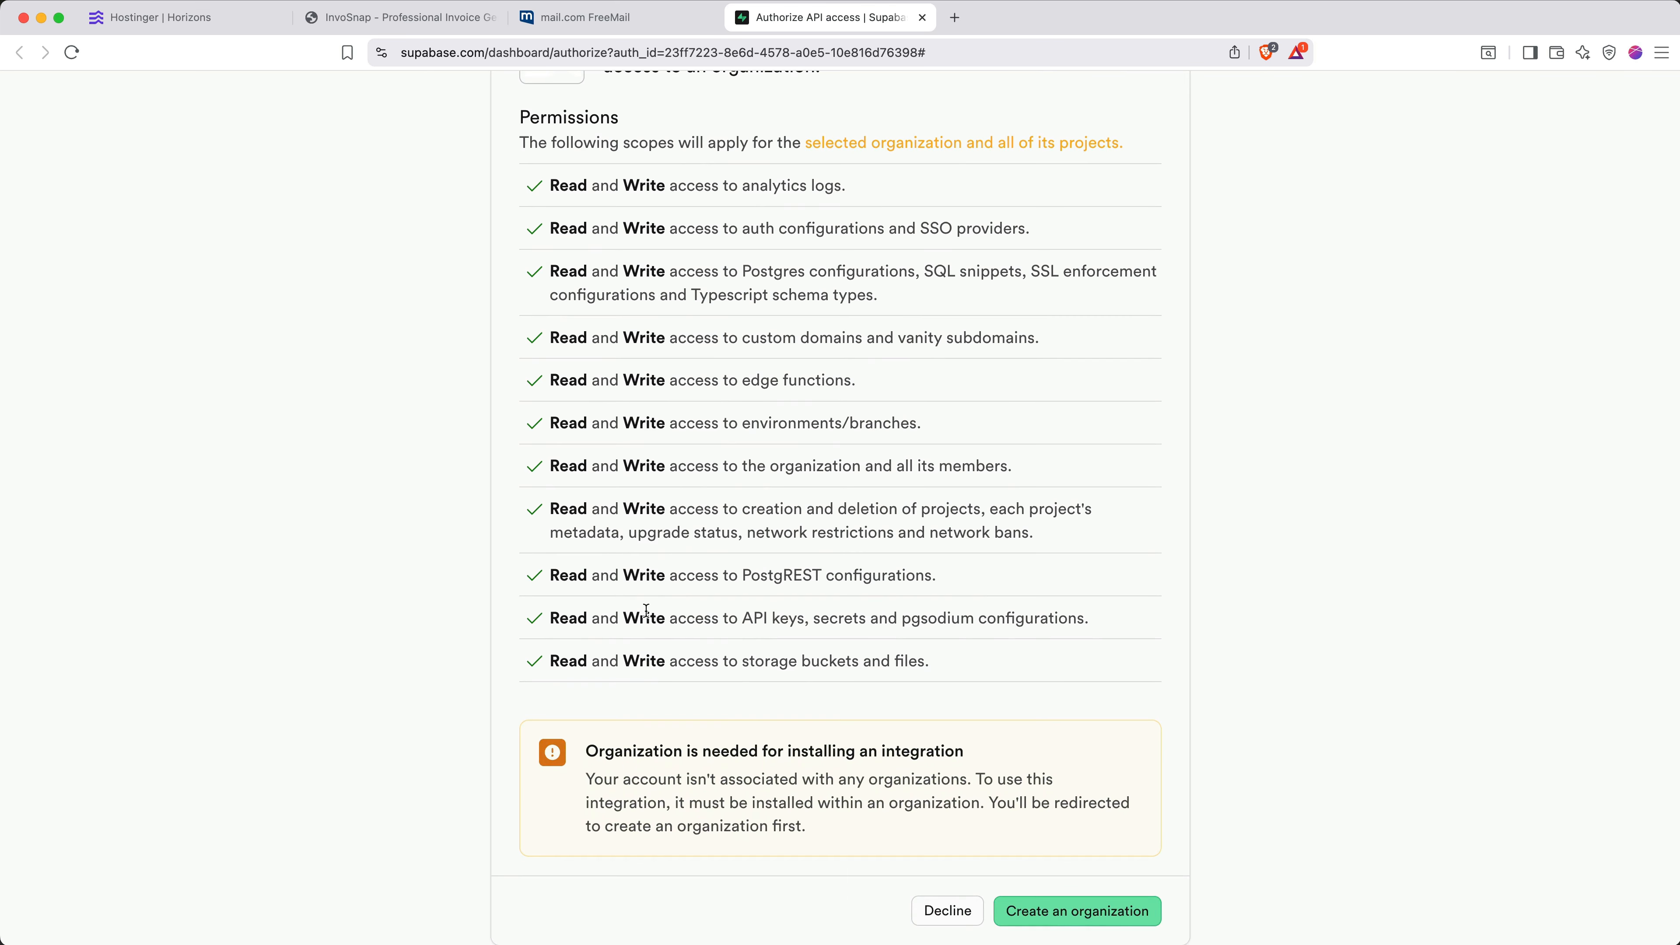
click(1050, 912)
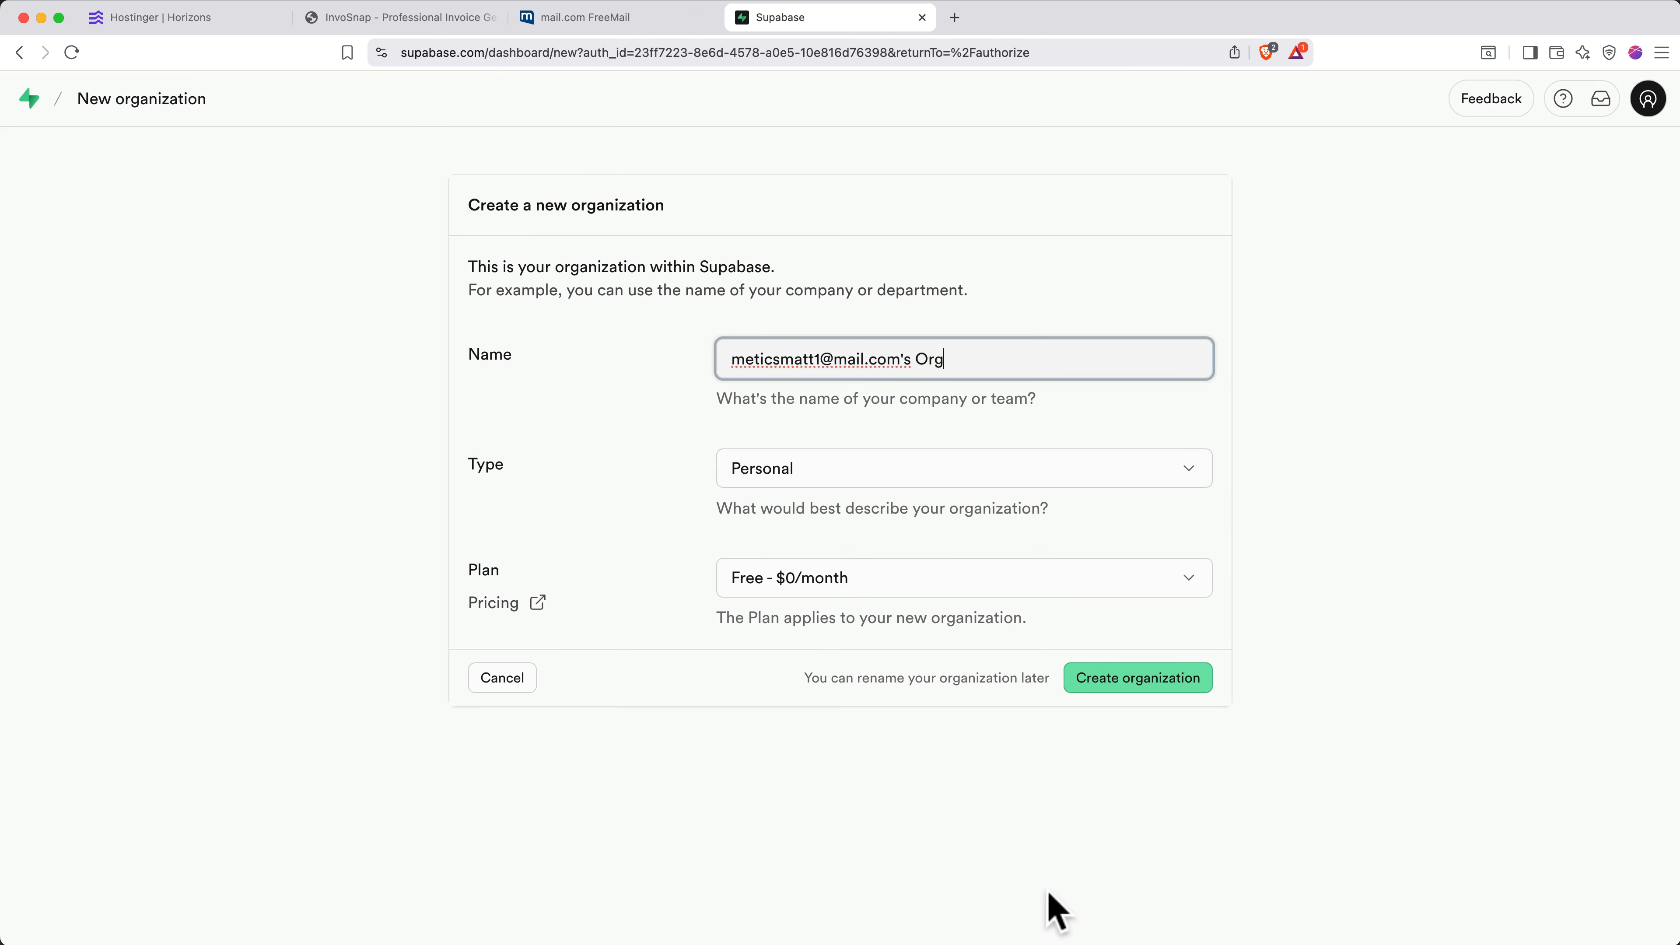
- Create a Personal, Free-plan organization under a short custom name replacing the prefilled one
triple_click(900, 365)
text(Ma)
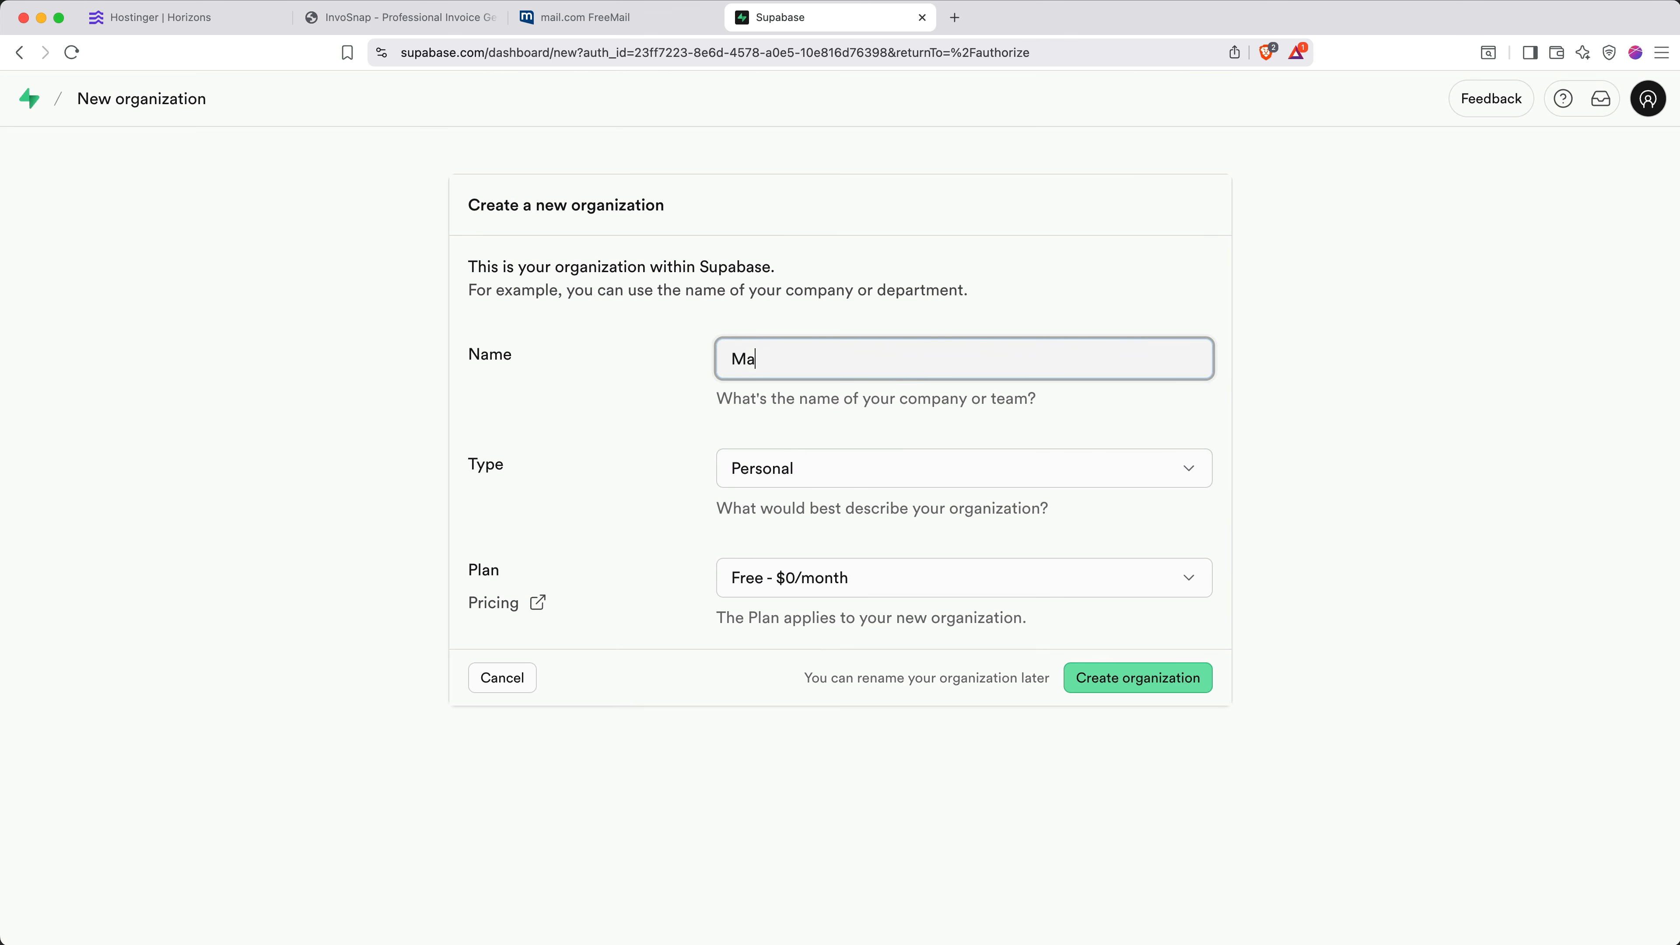
text(tt's Org)
click(901, 466)
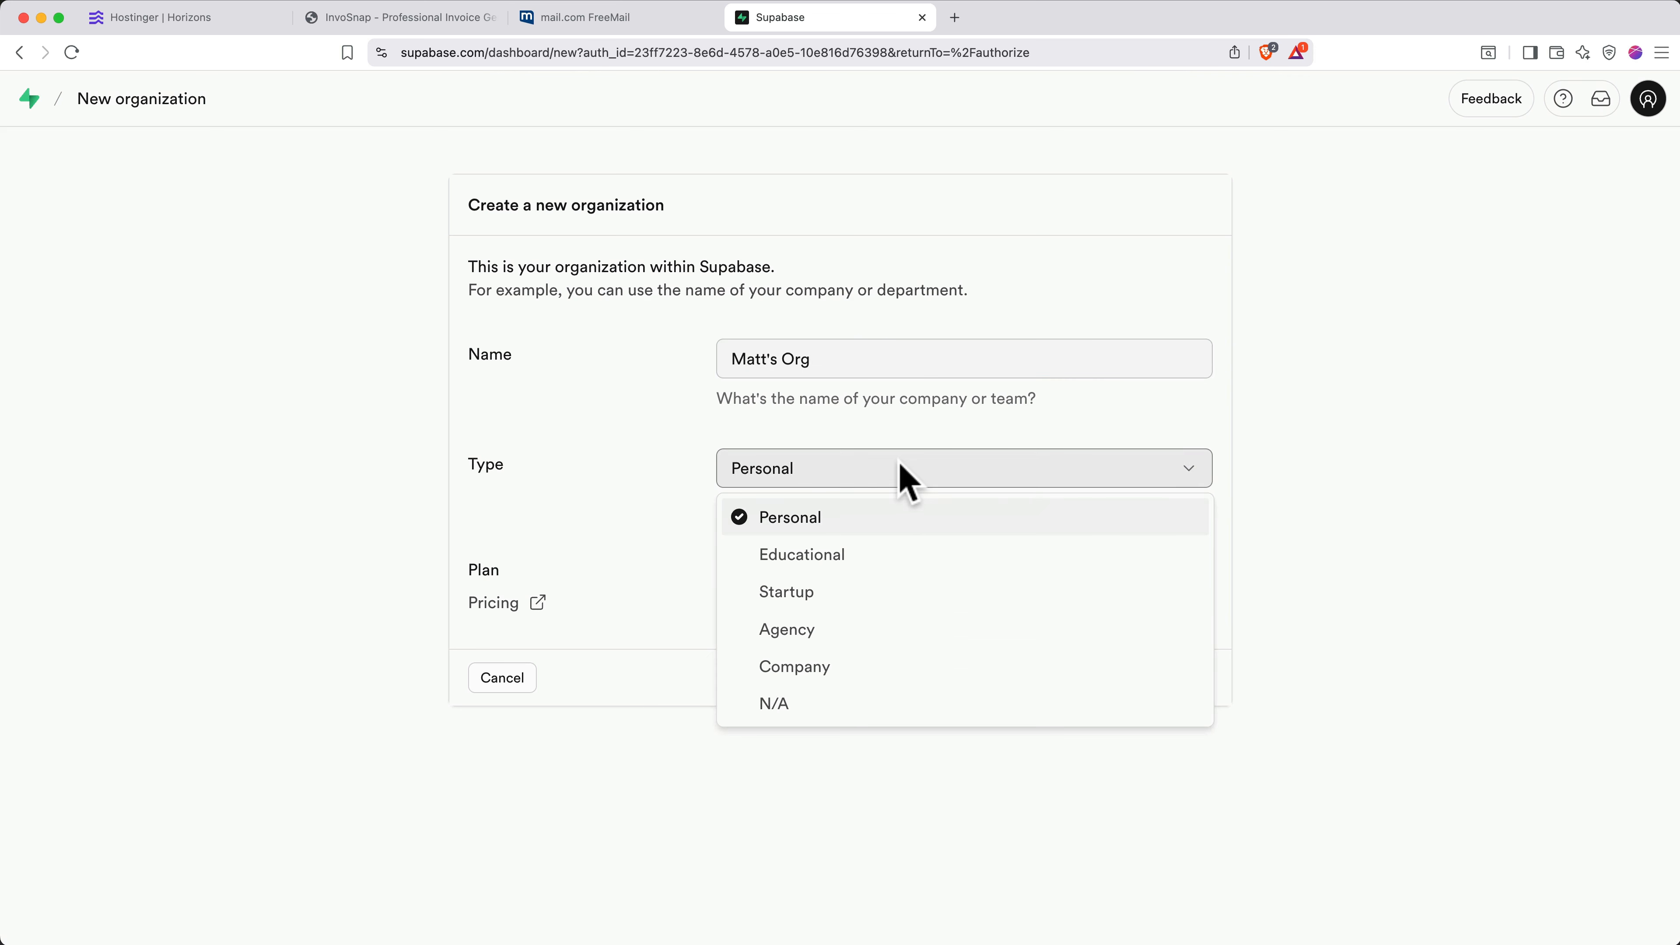
click(901, 469)
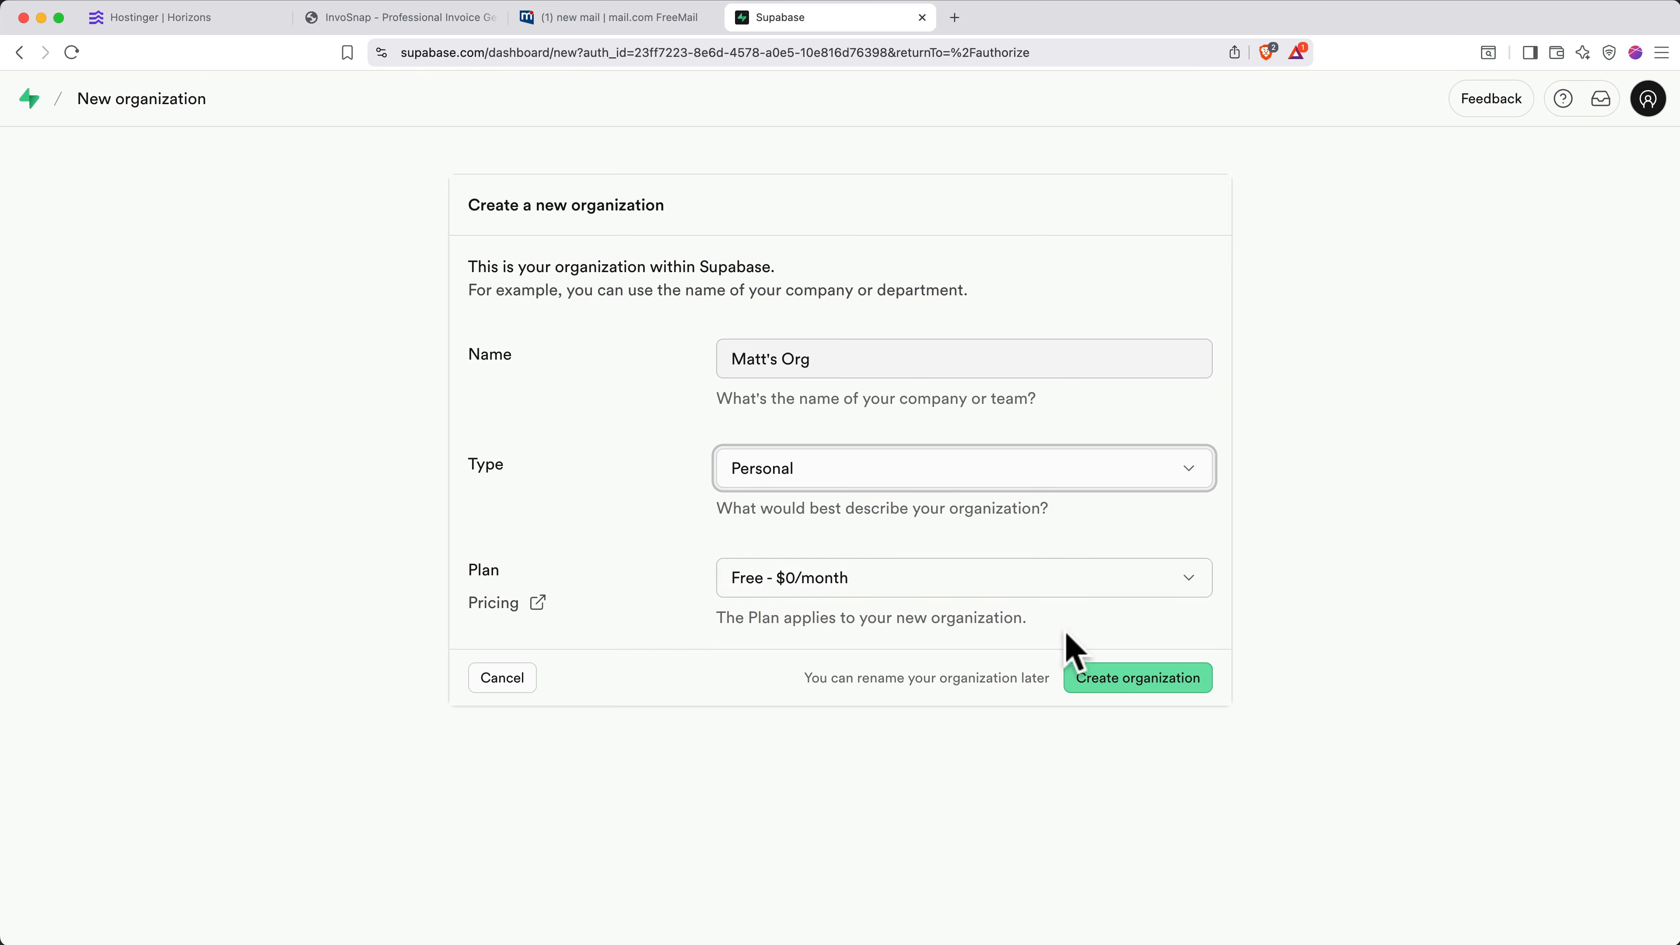
click(1111, 688)
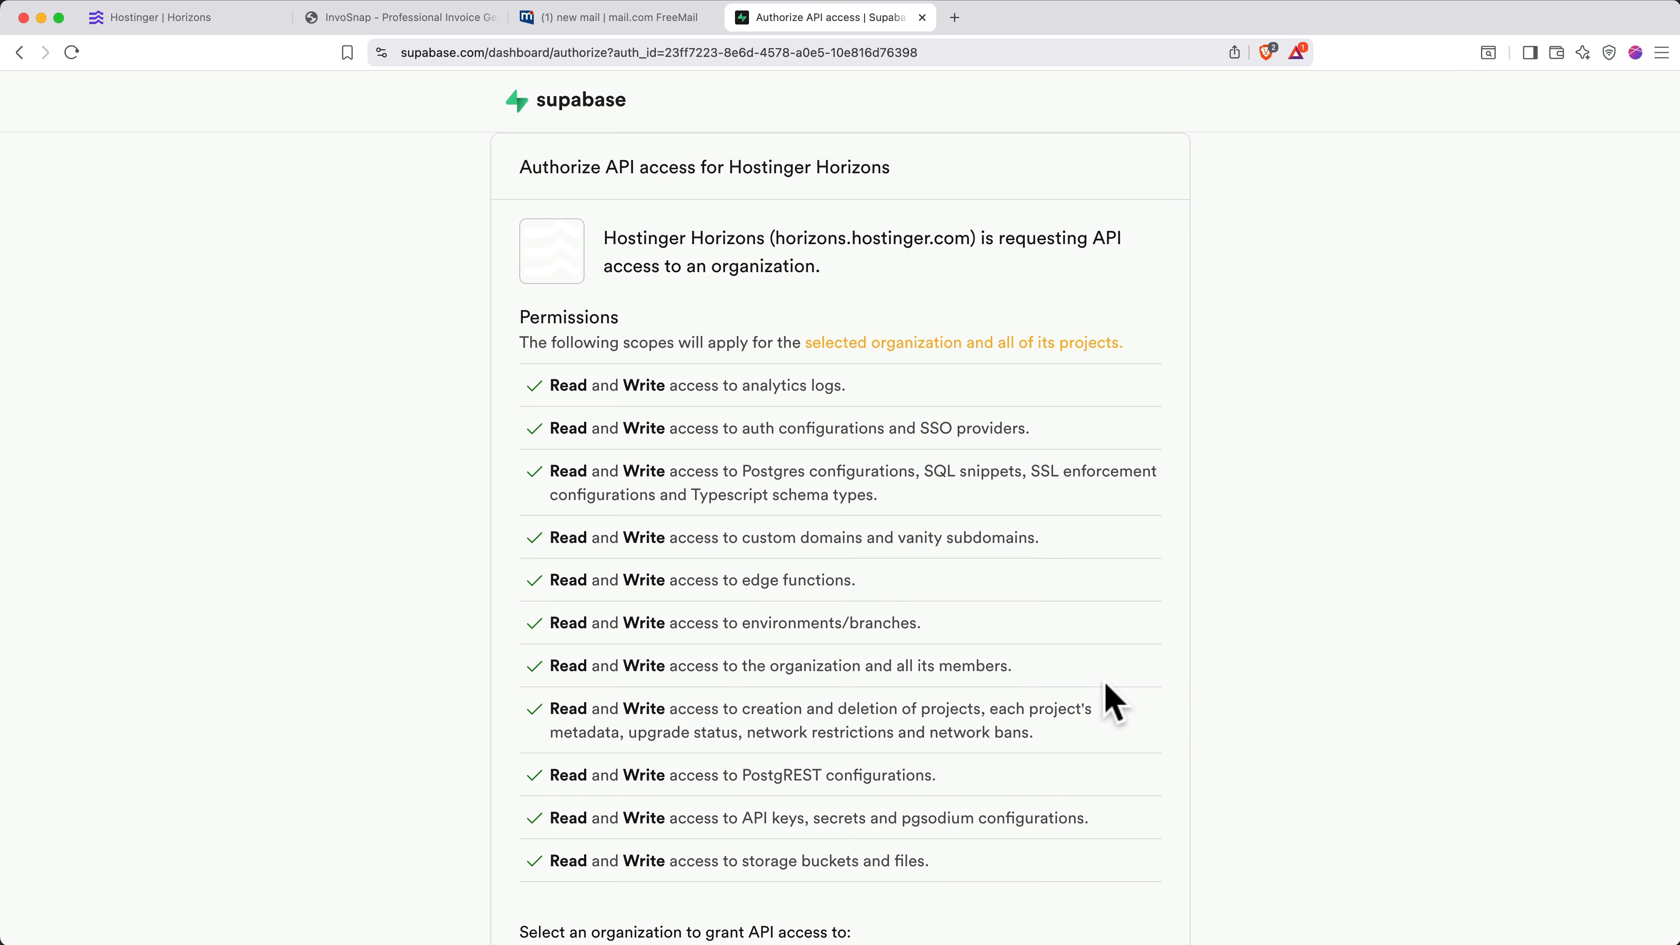
- Authorize Hostinger Horizons to access the new Supabase organization
scroll(1114, 702, down, 3)
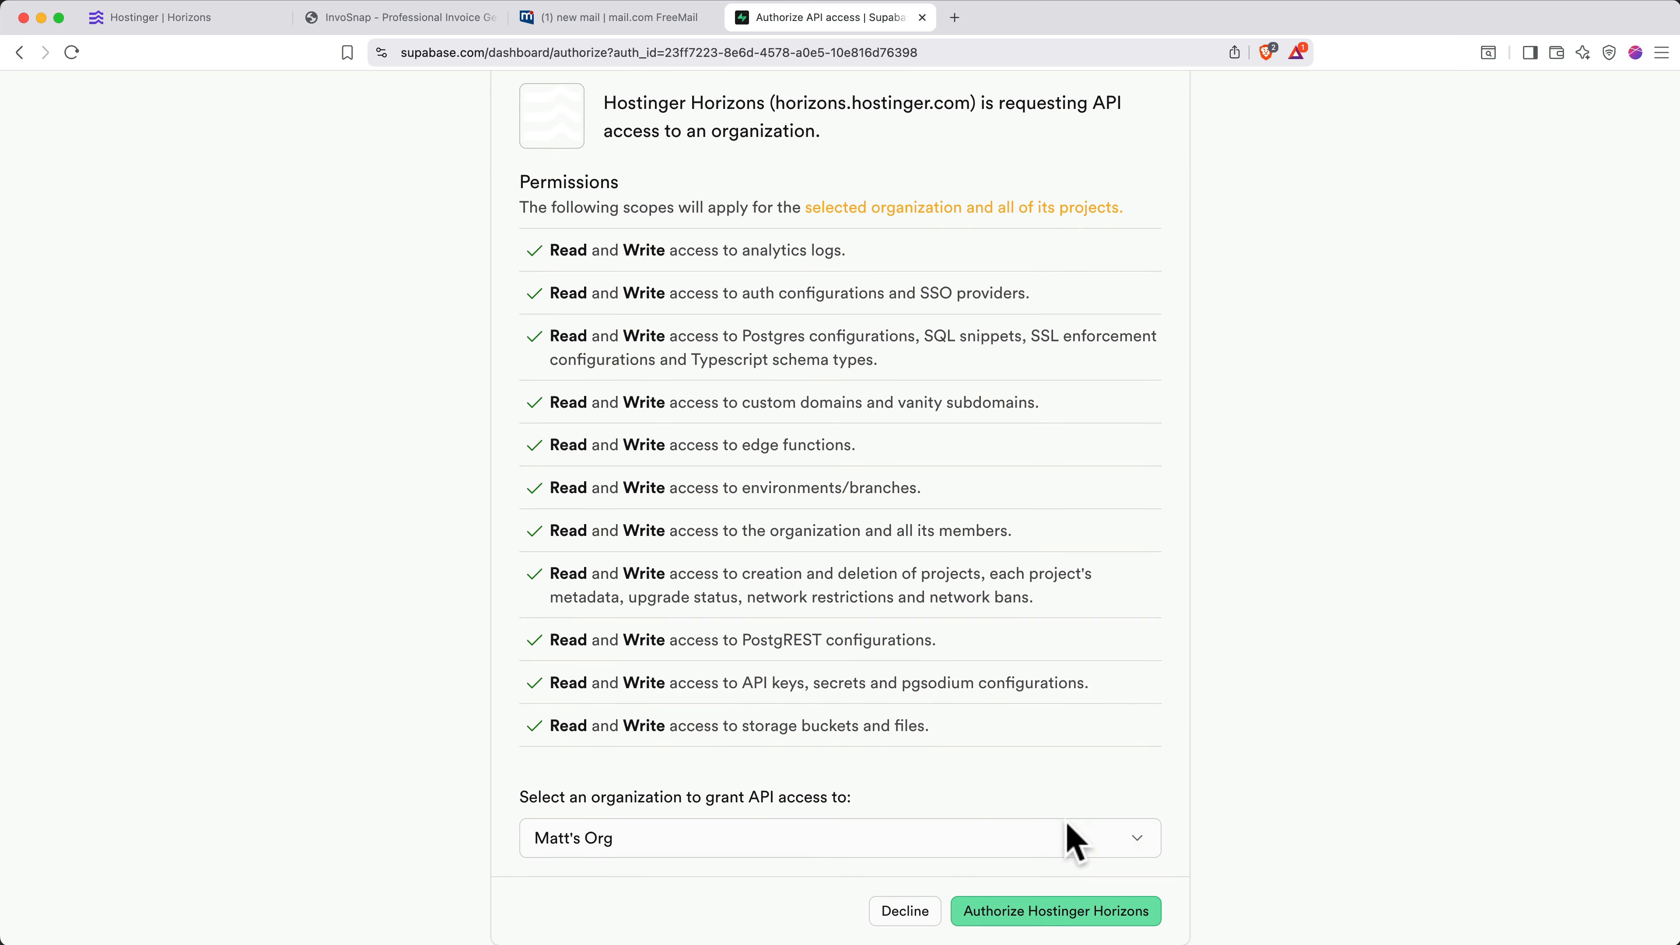
click(1053, 916)
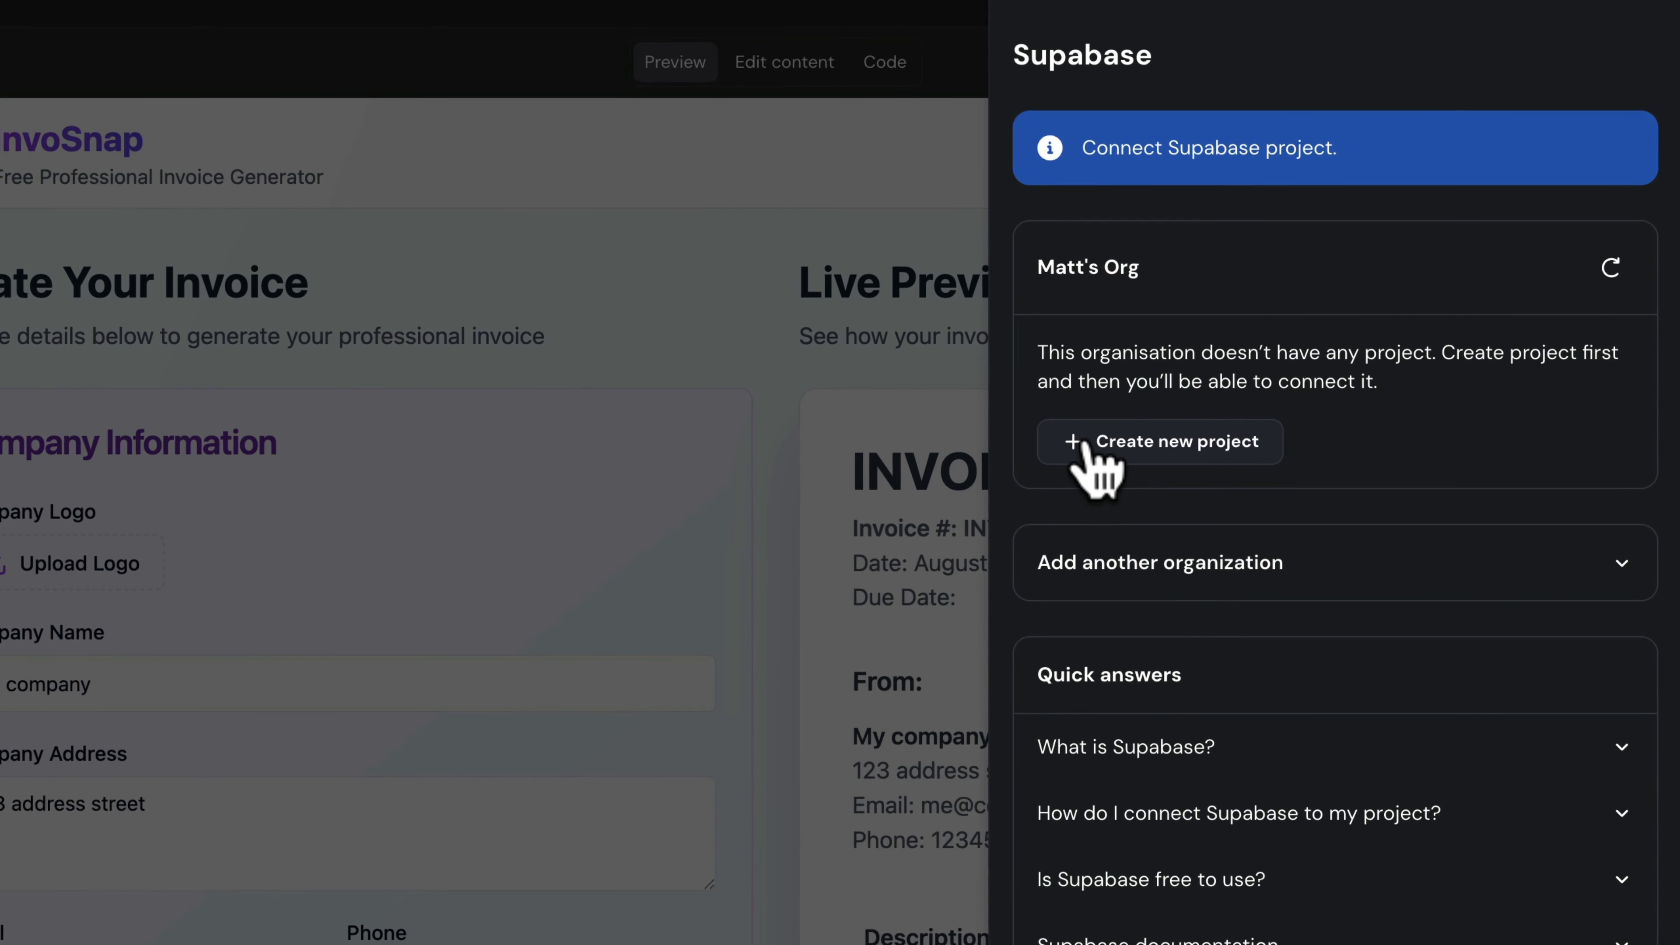
- Create the InvoSnap project in the new organization with a strong database password
click(1124, 442)
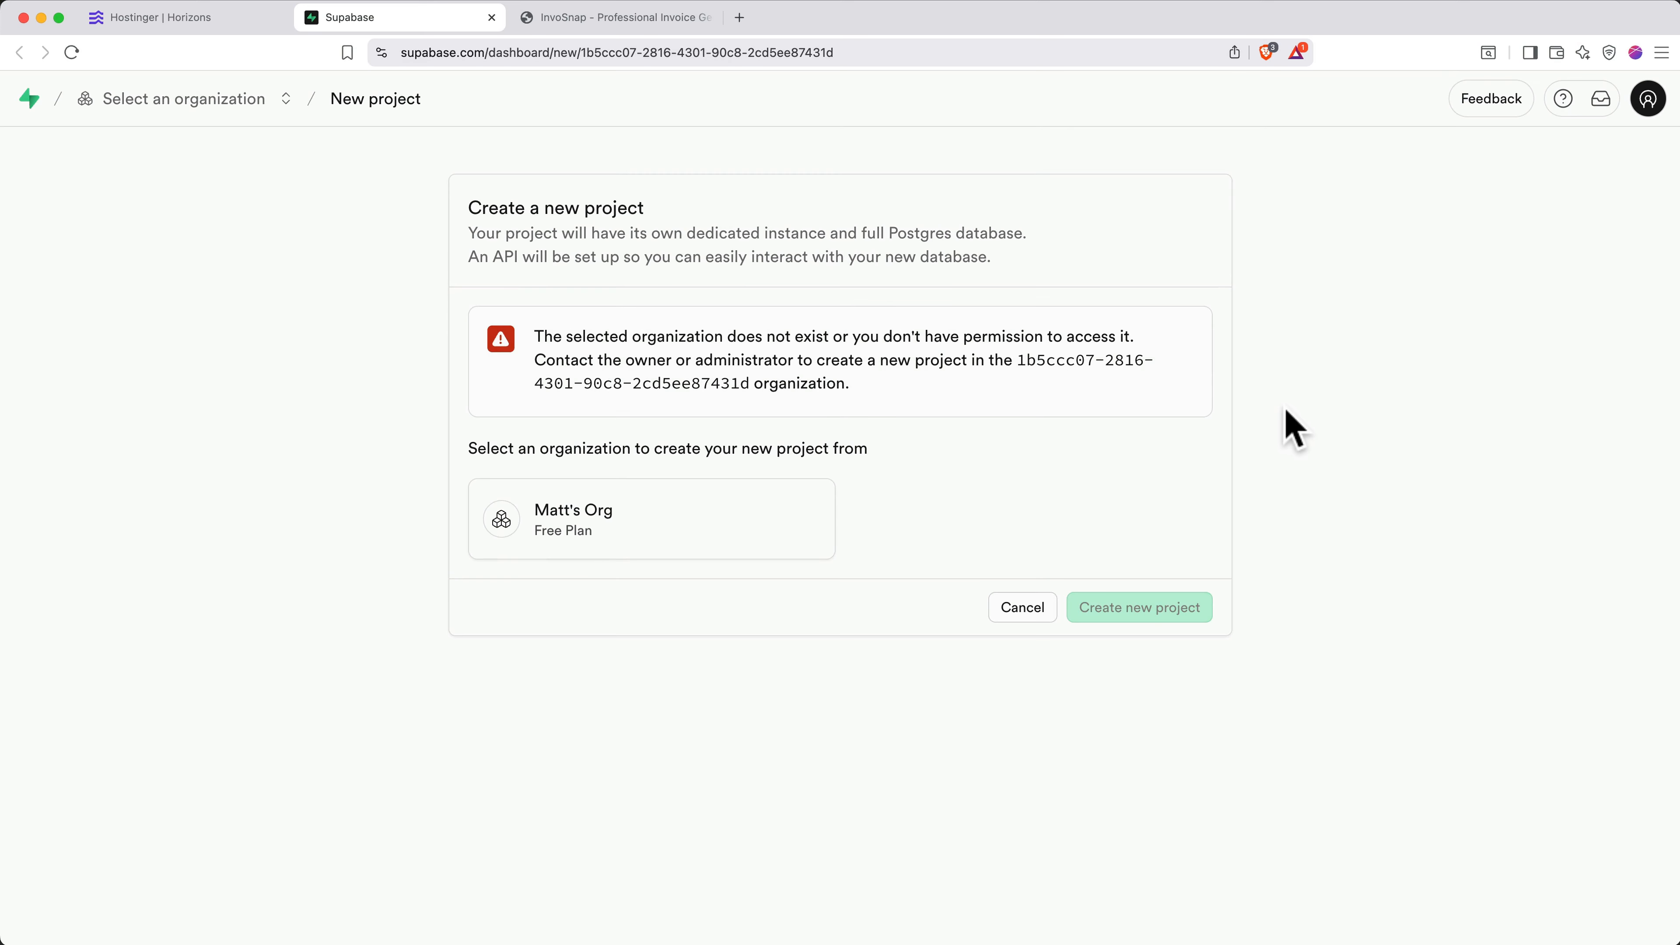
click(717, 529)
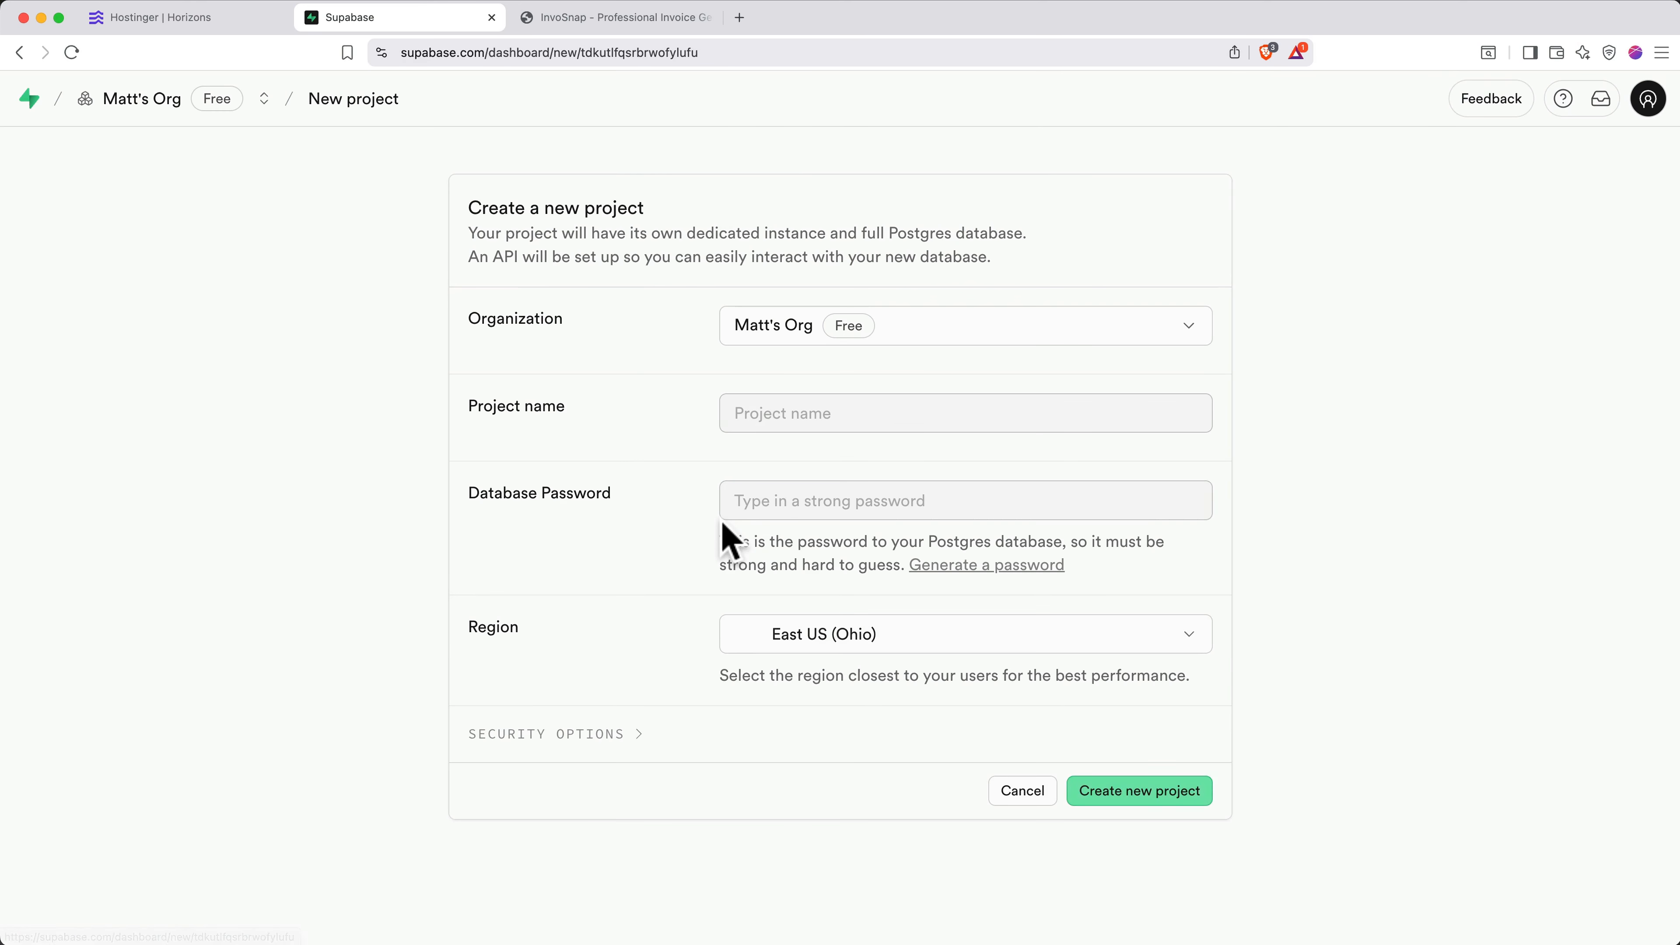
click(832, 414)
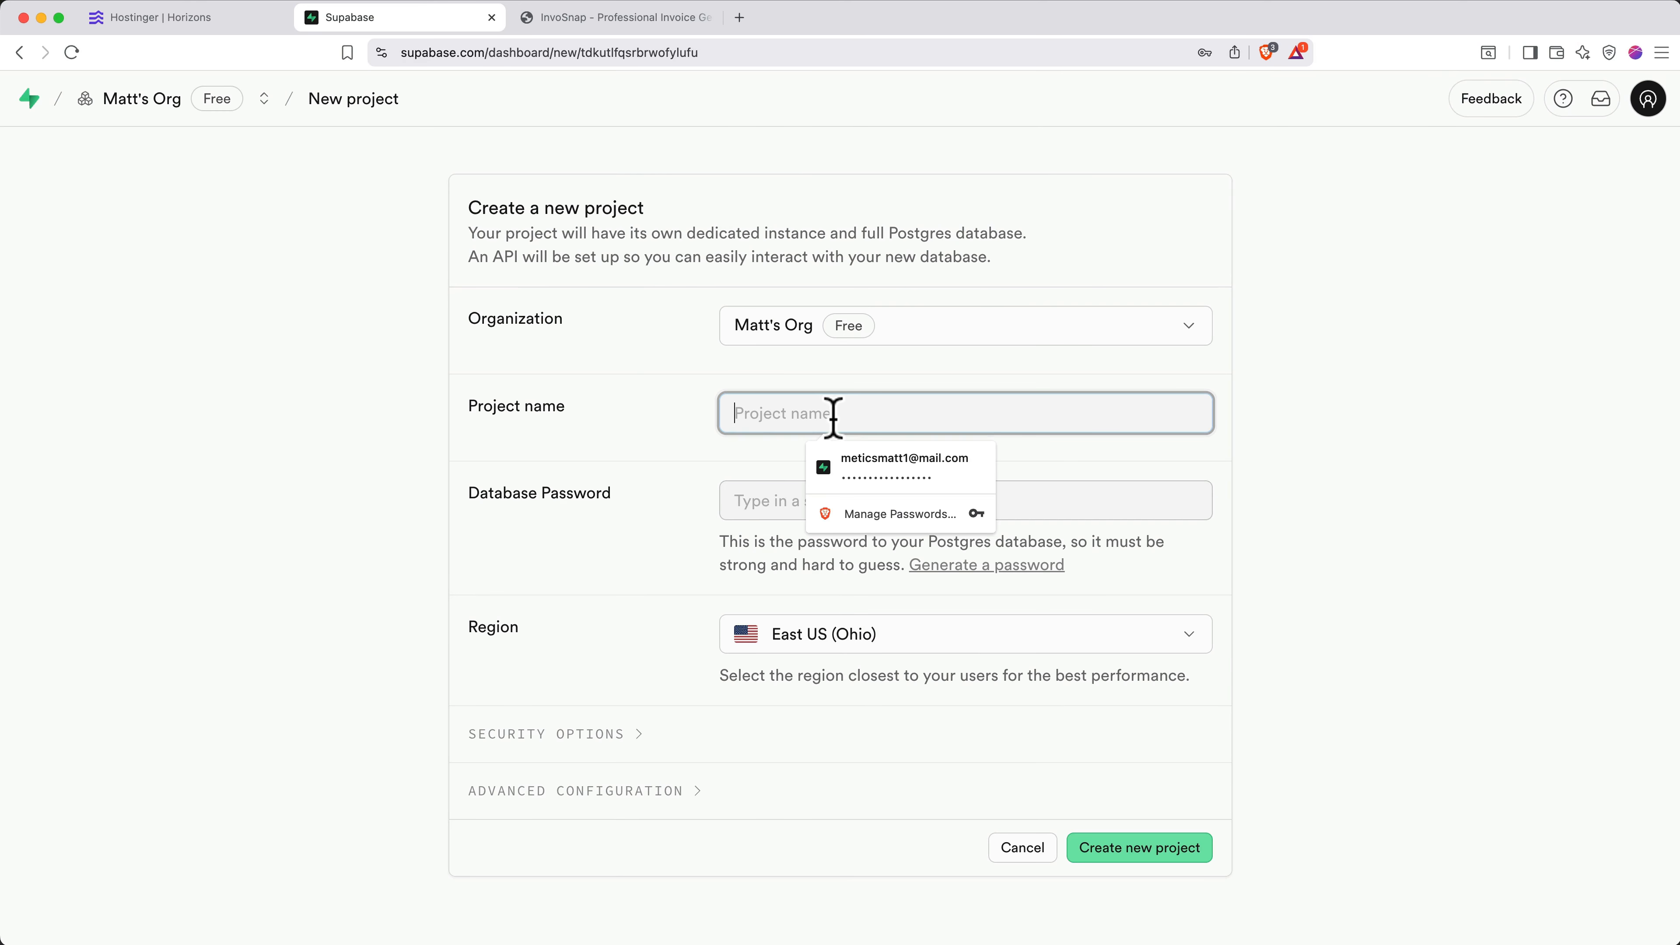
text(InvoSnap)
click(829, 501)
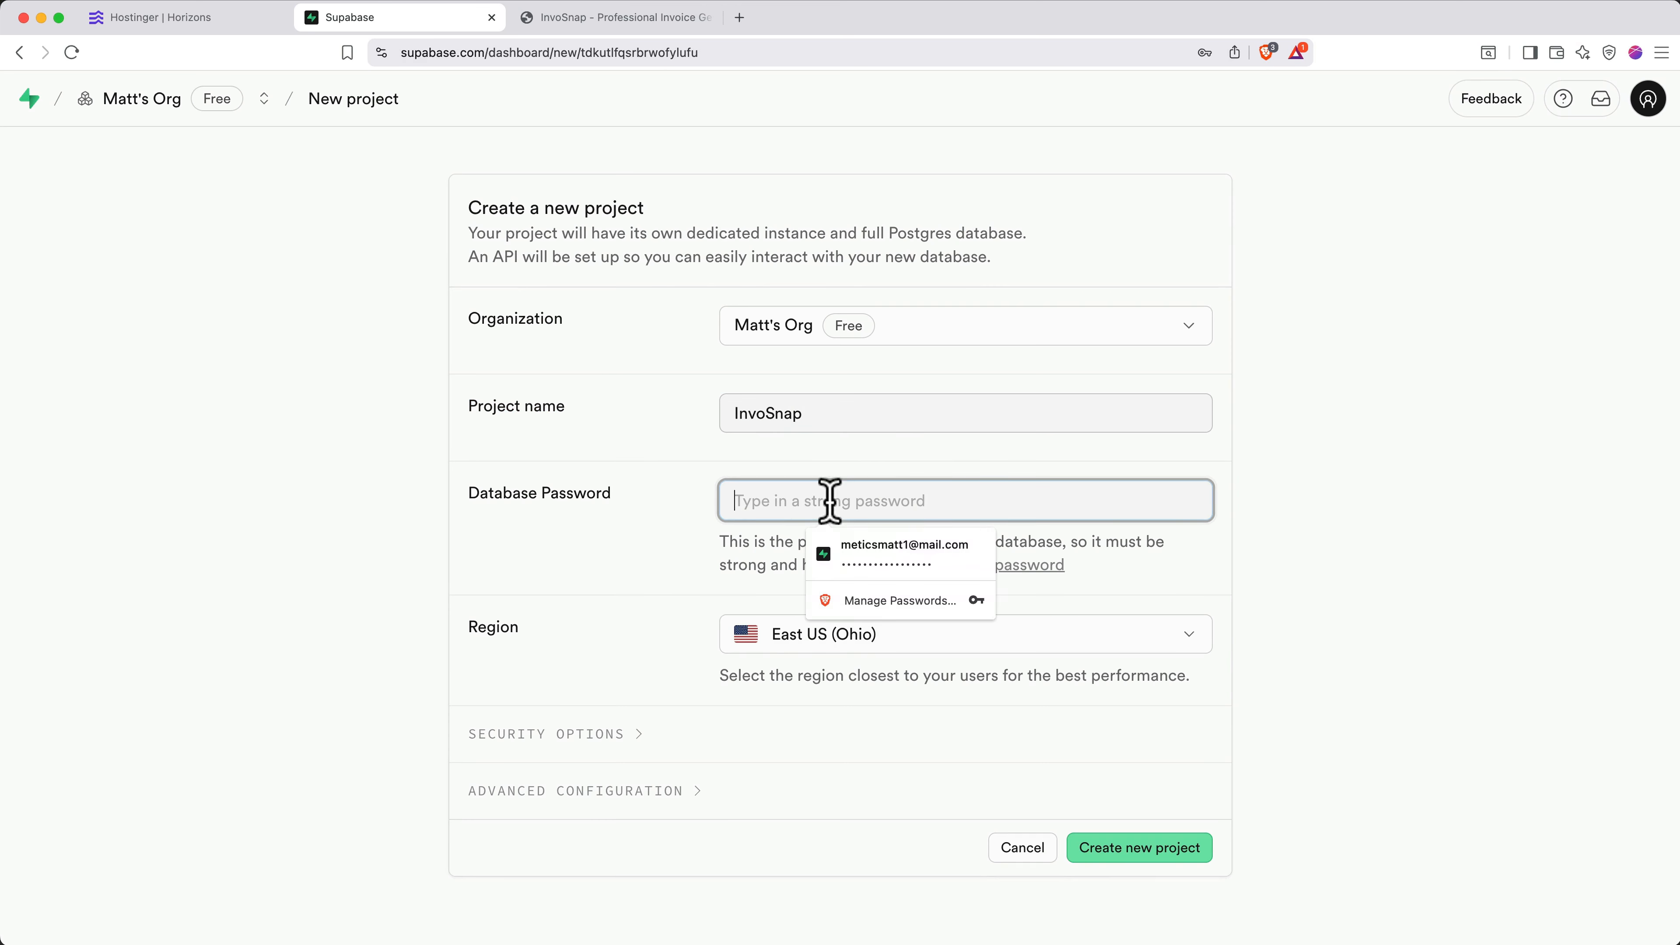
text(•••••••••••••••••)
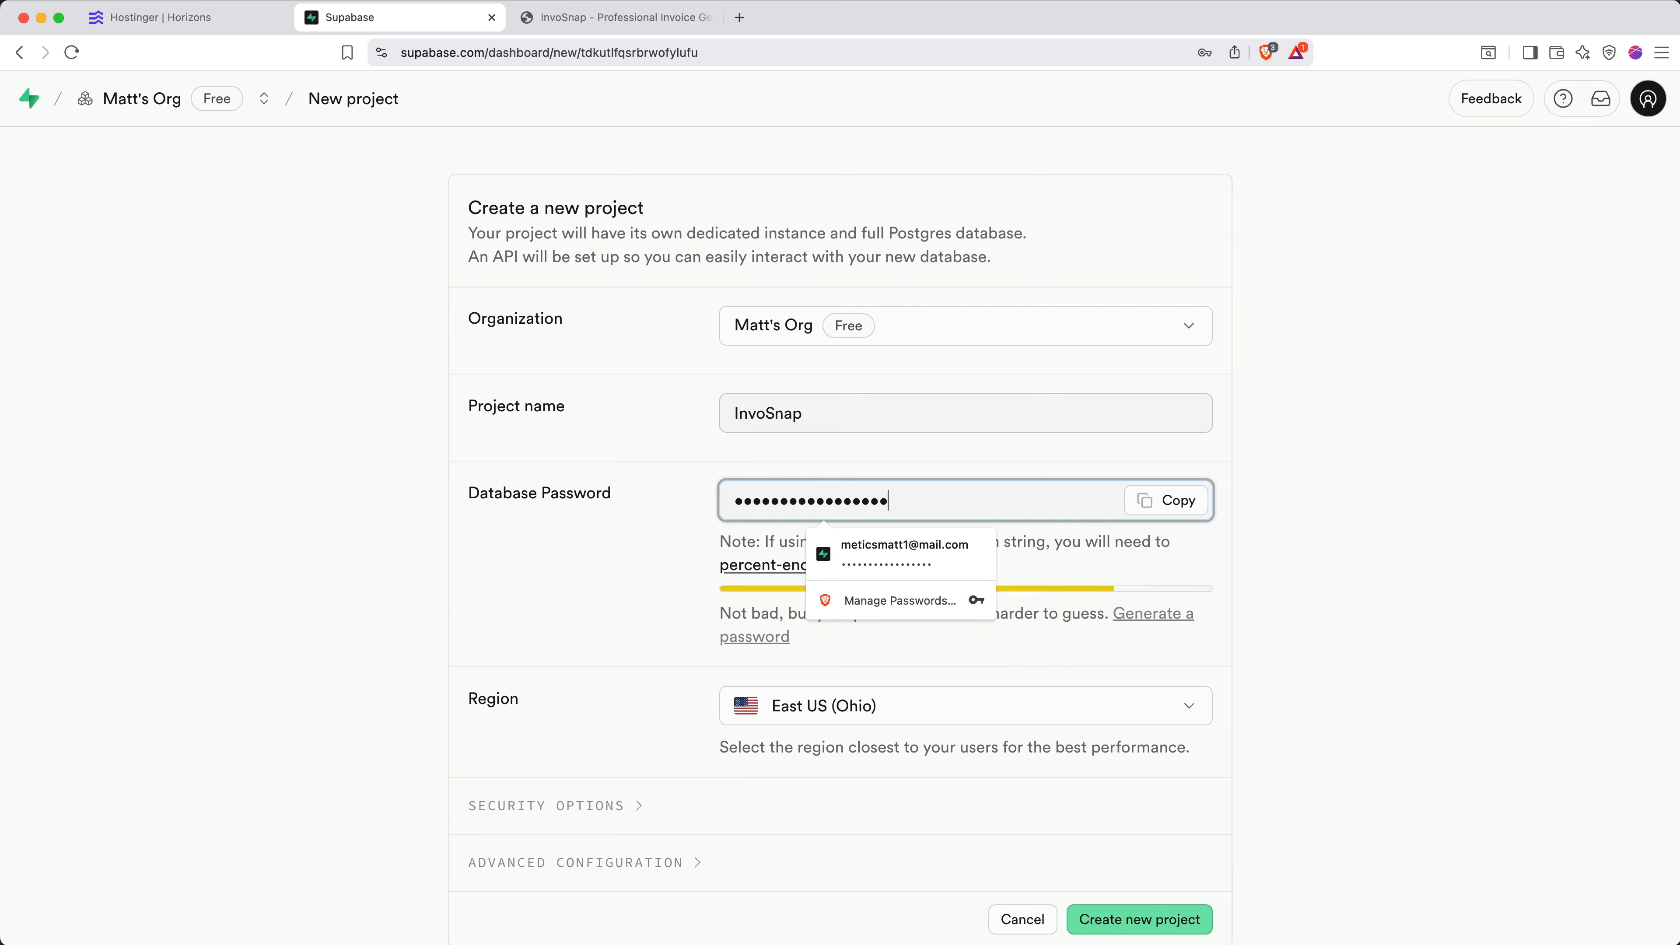
click(634, 566)
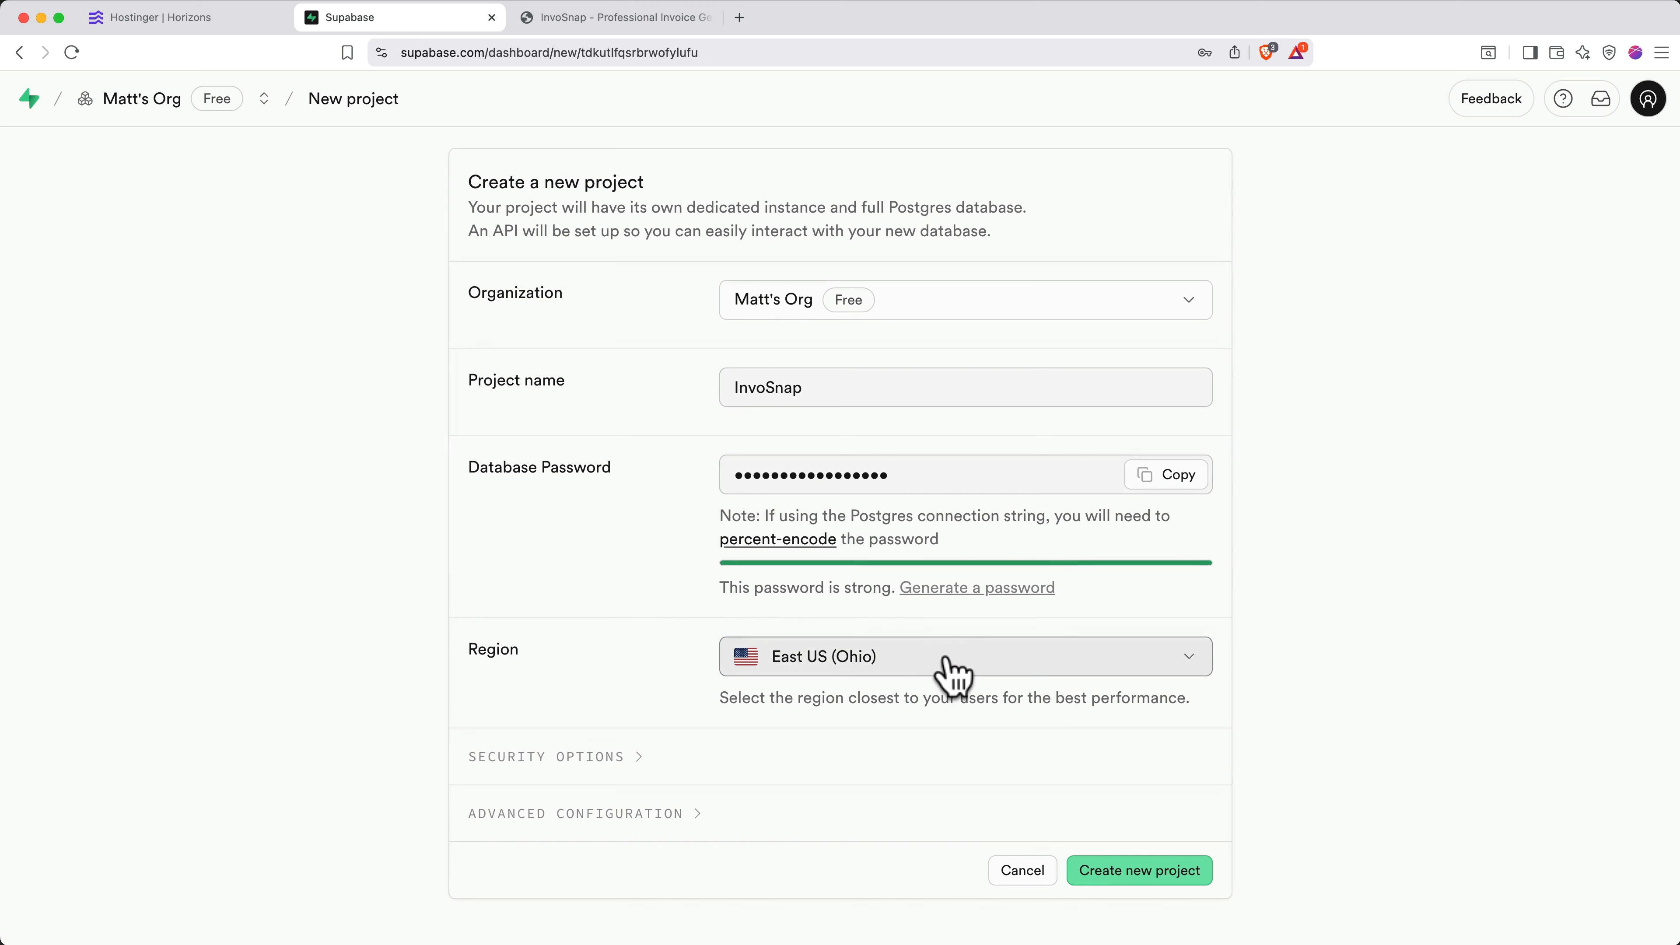
click(1131, 870)
click(1264, 215)
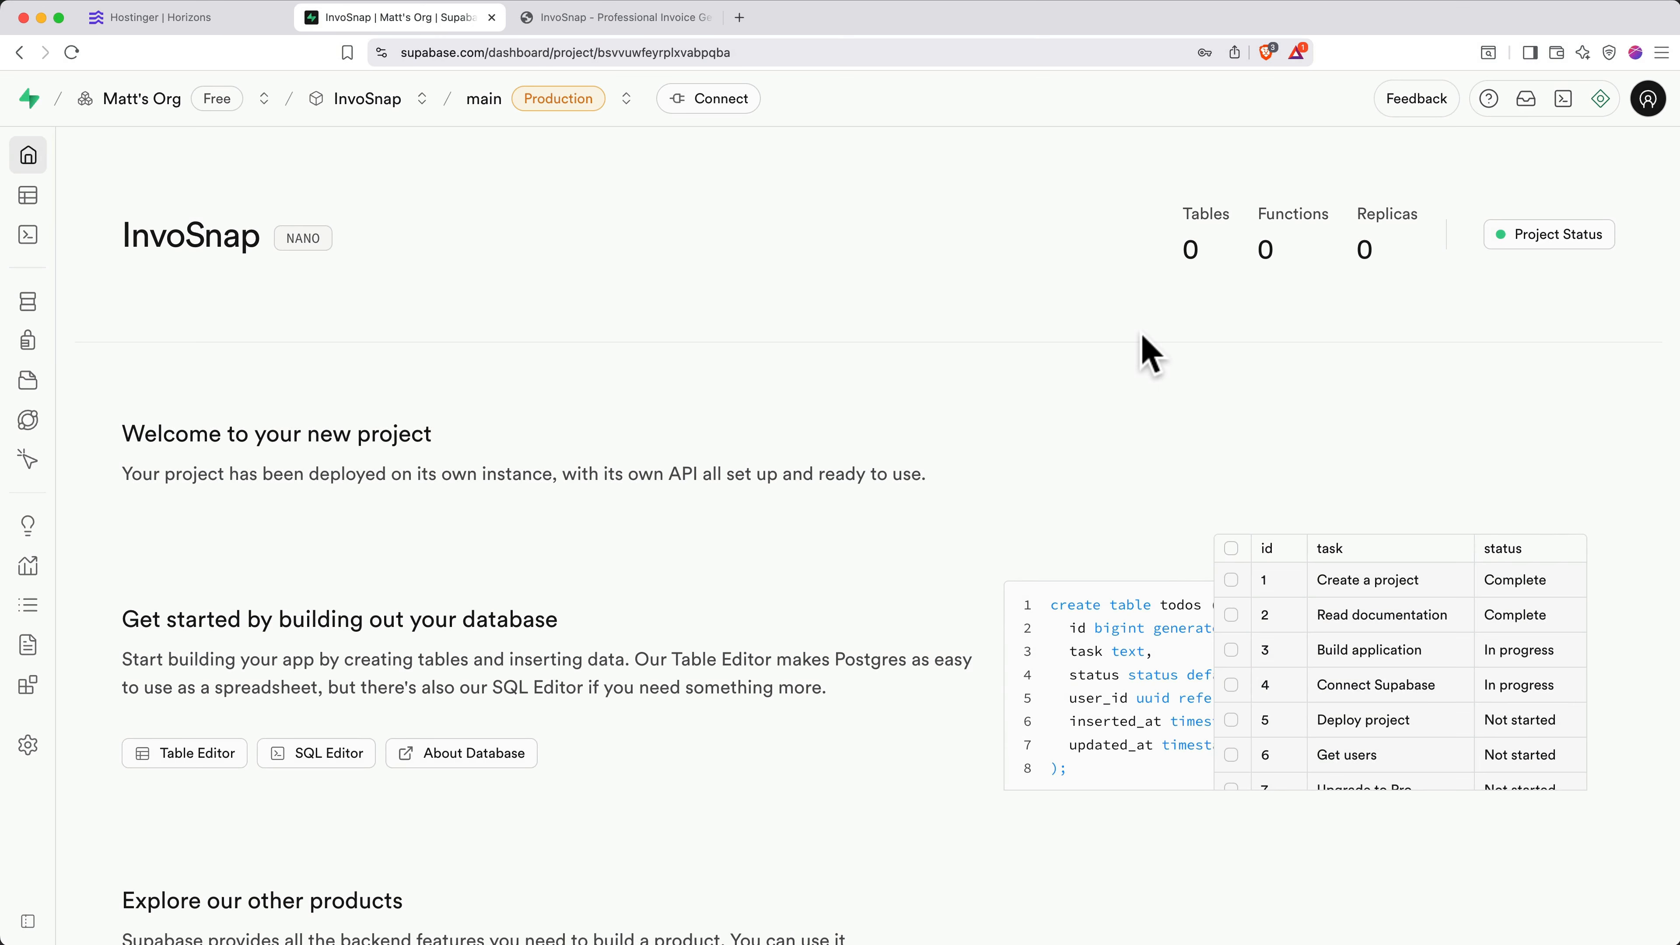
key(ctrl+shift+Tab)
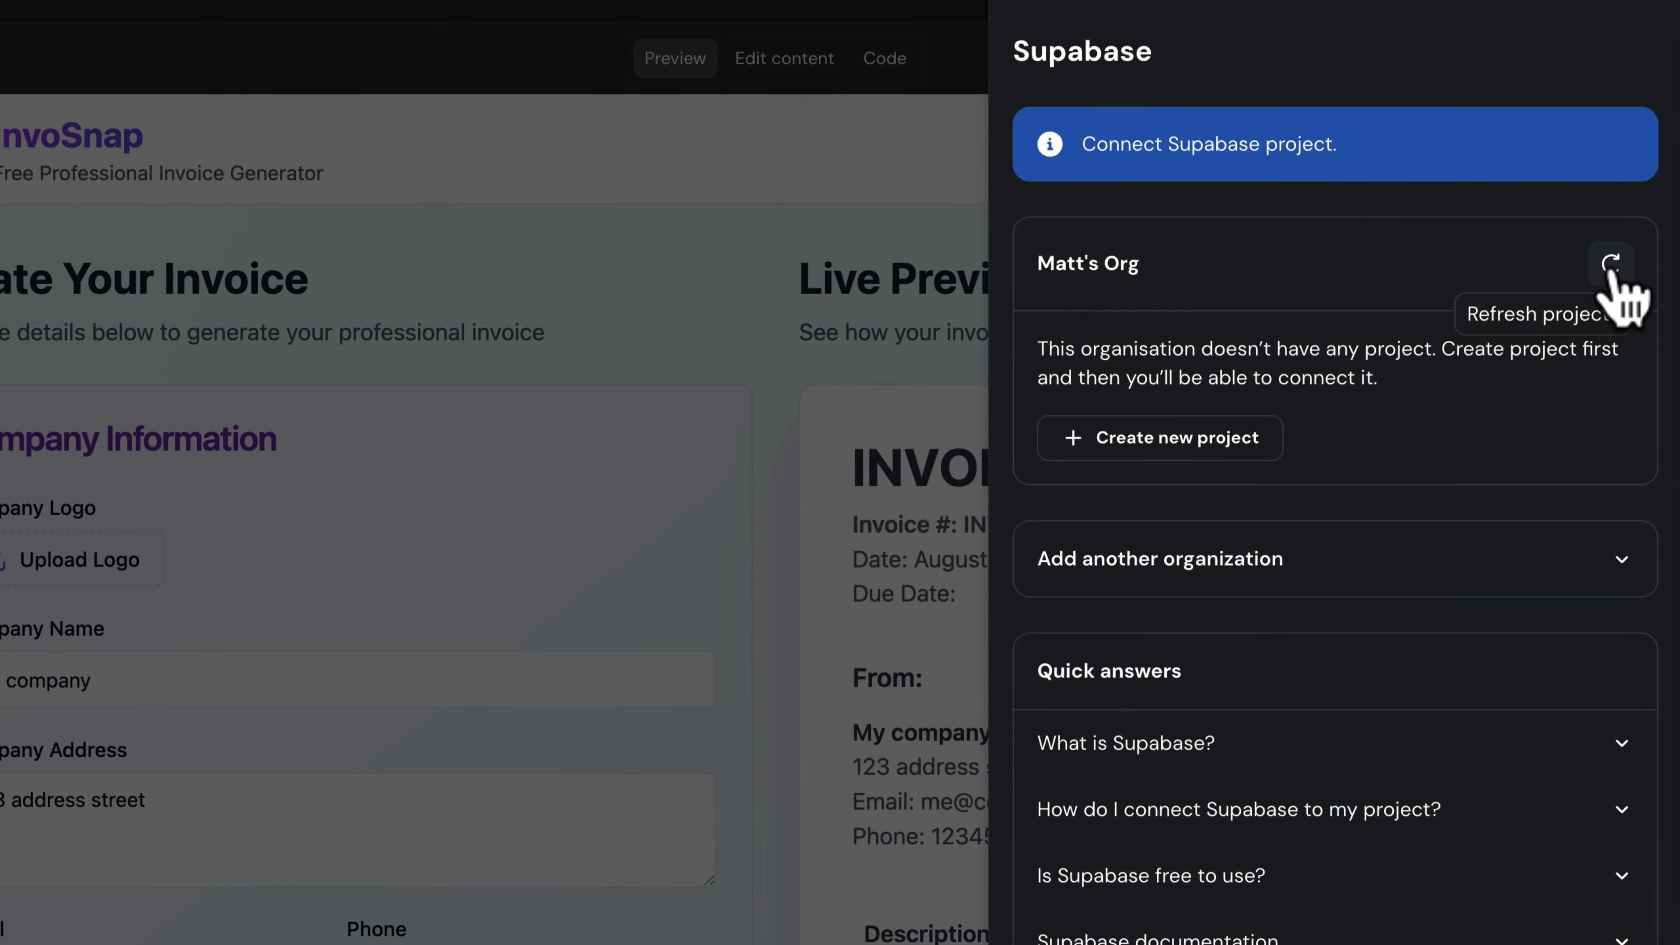
- Refresh the Supabase project list and connect the InvoSnap project to the site
click(1609, 266)
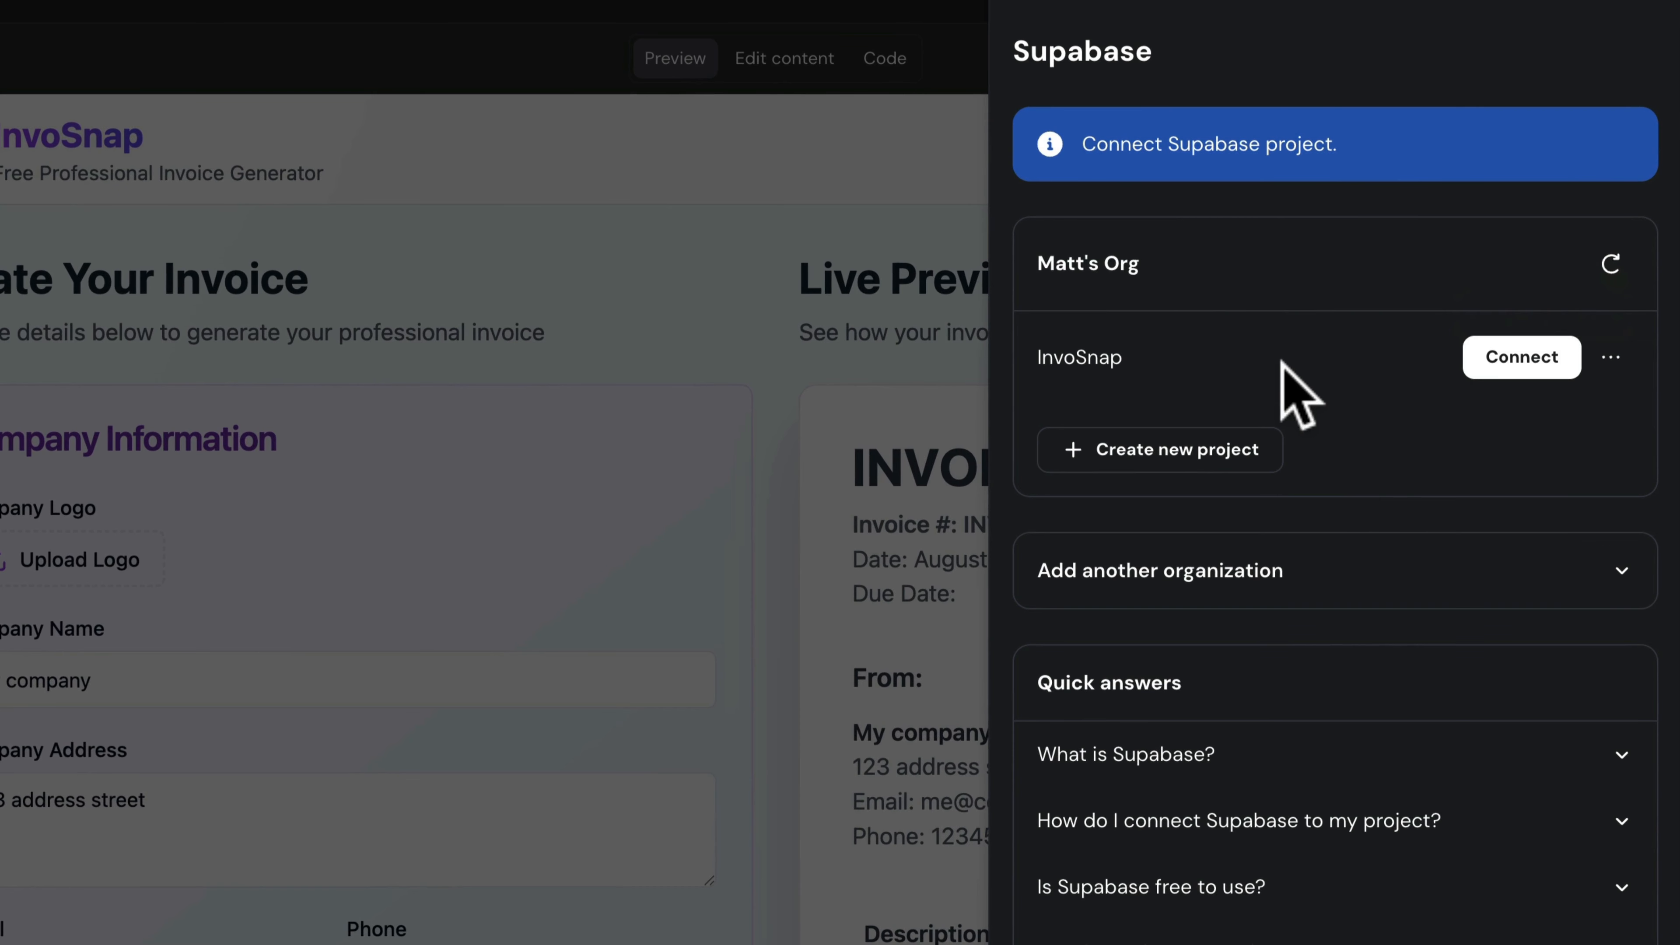
click(1511, 361)
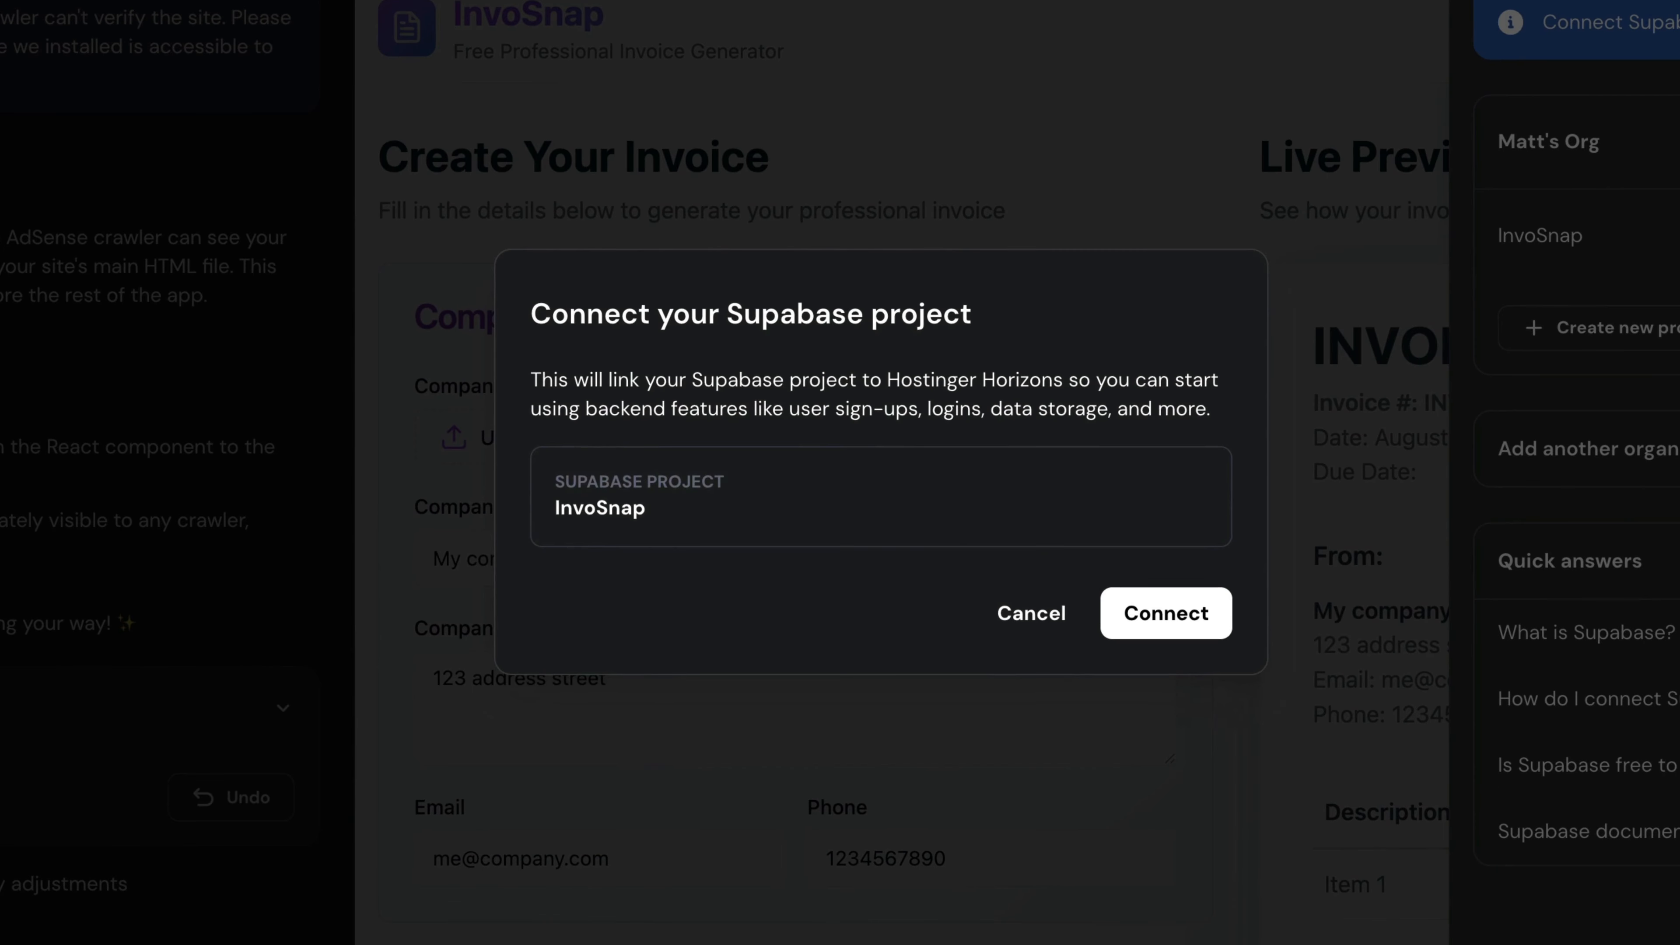
click(1182, 627)
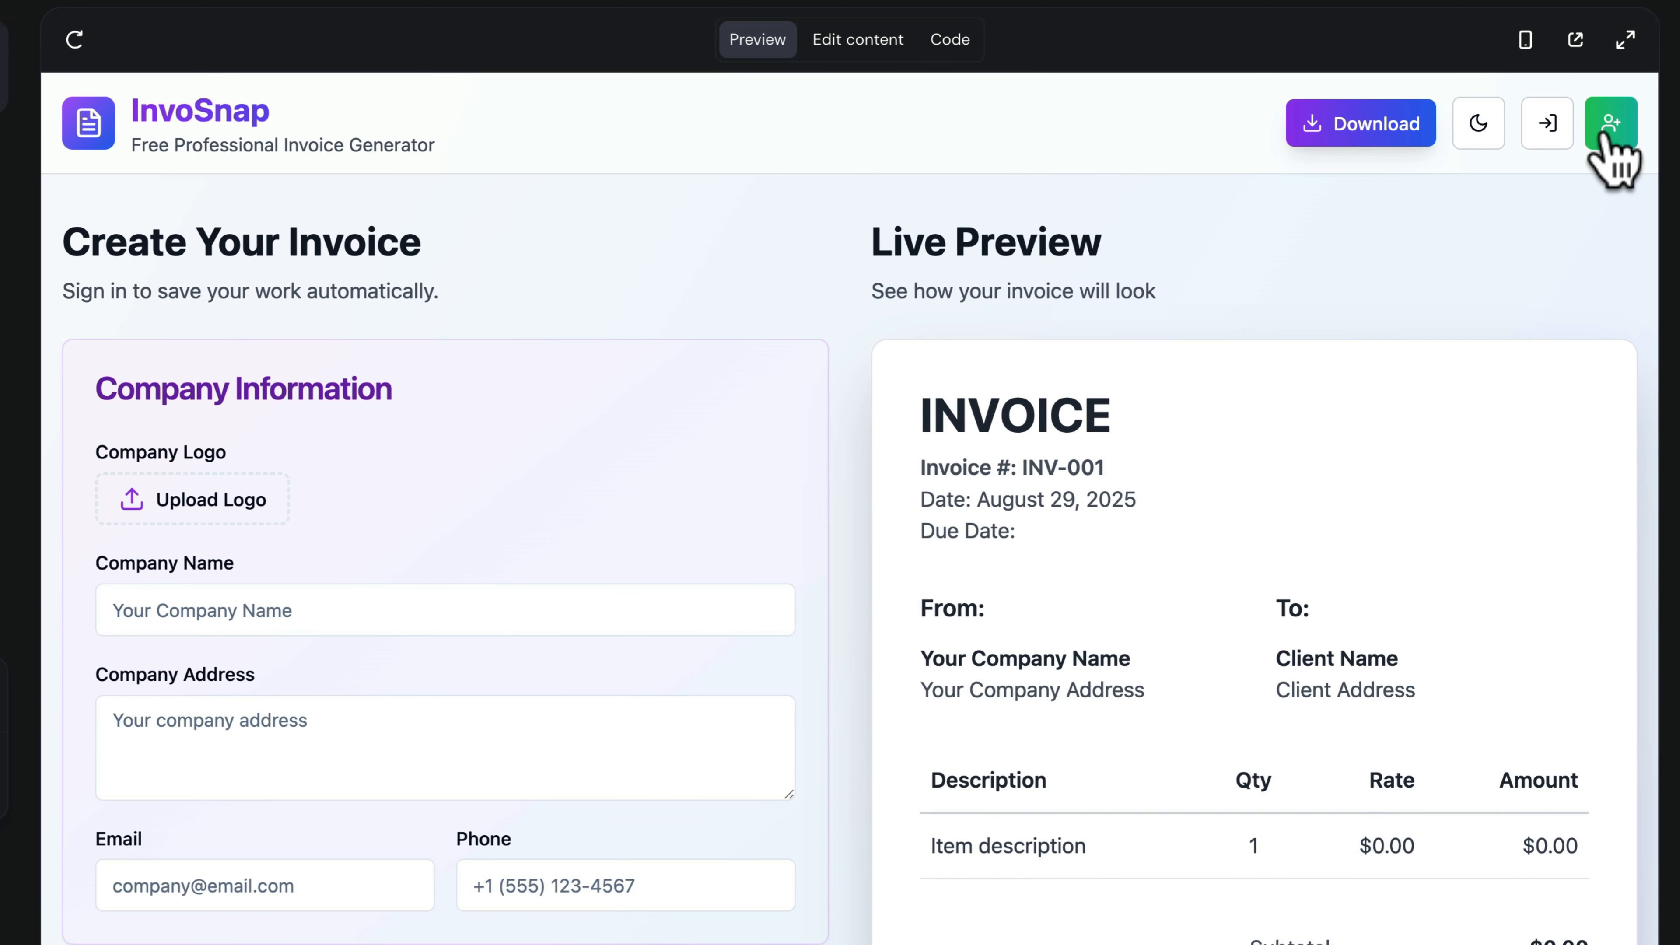
- Sign up a test account in the InvoSnap preview with an email address and password
click(1611, 126)
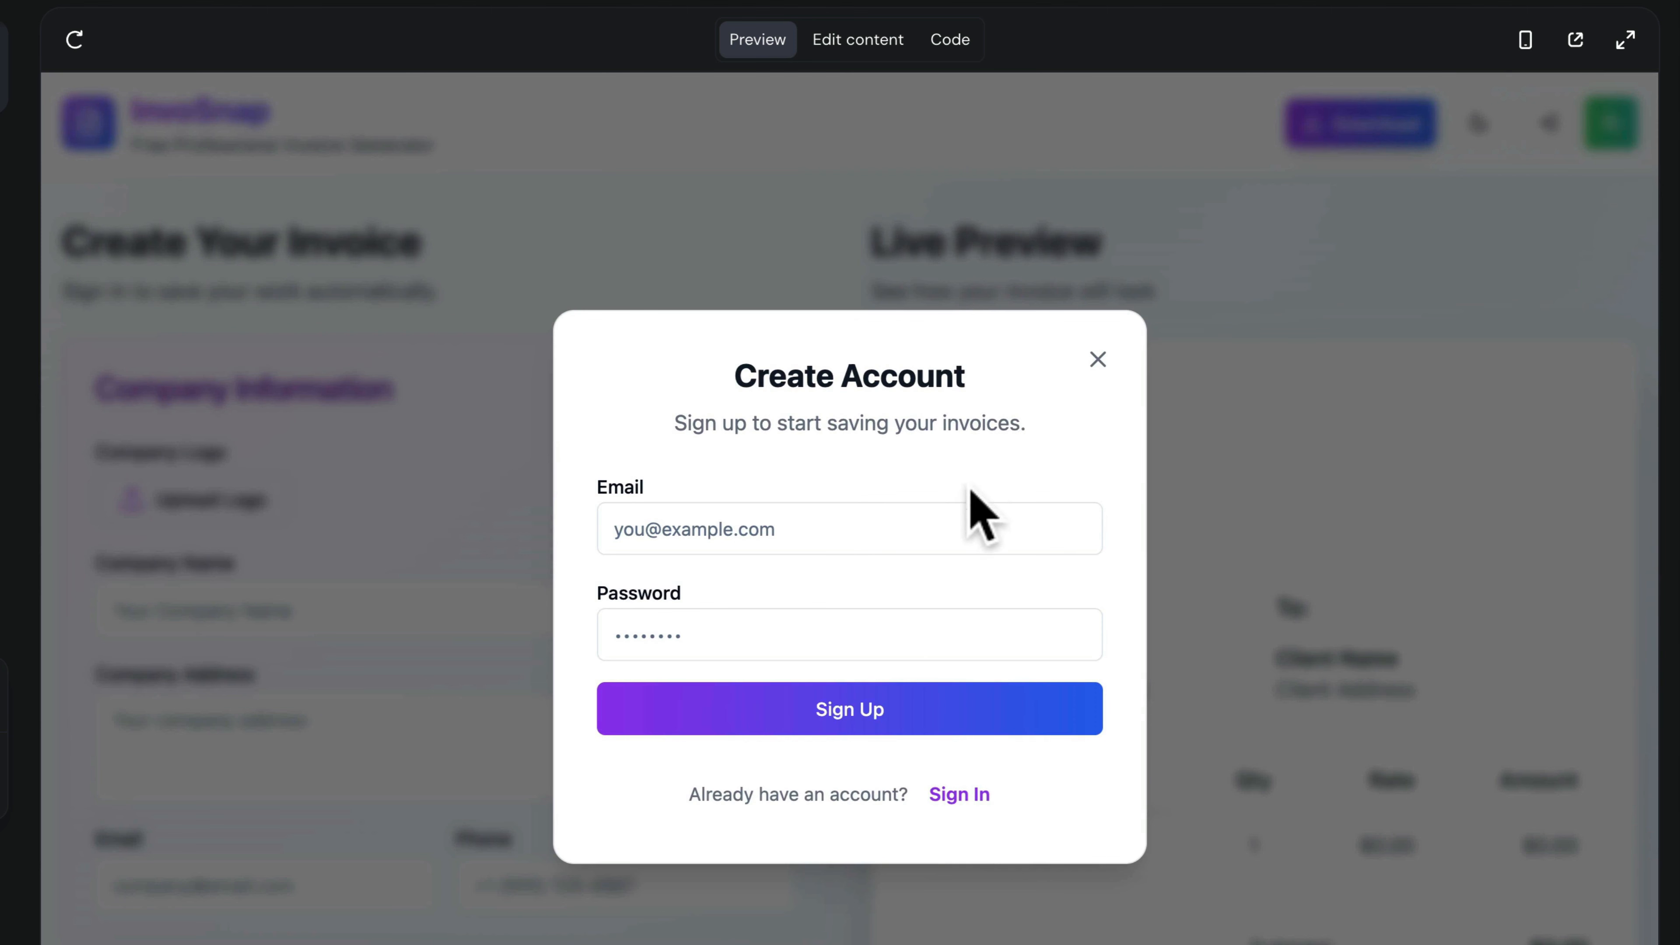
click(933, 529)
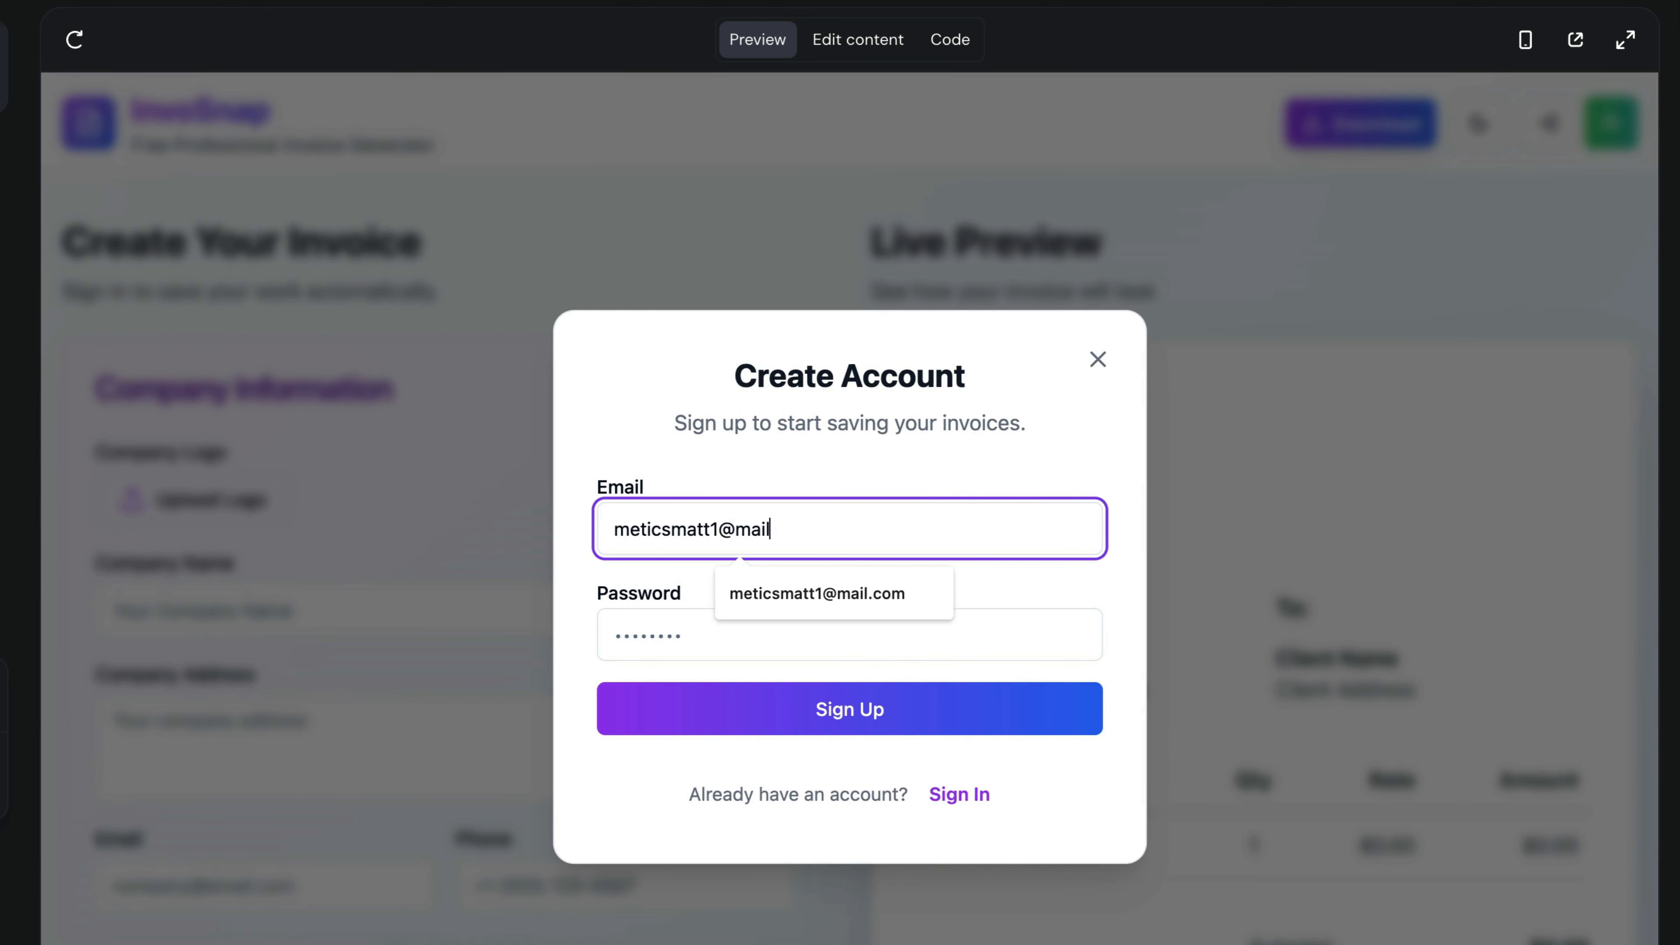
key(Tab)
text(•••••••••••••••••)
click(929, 709)
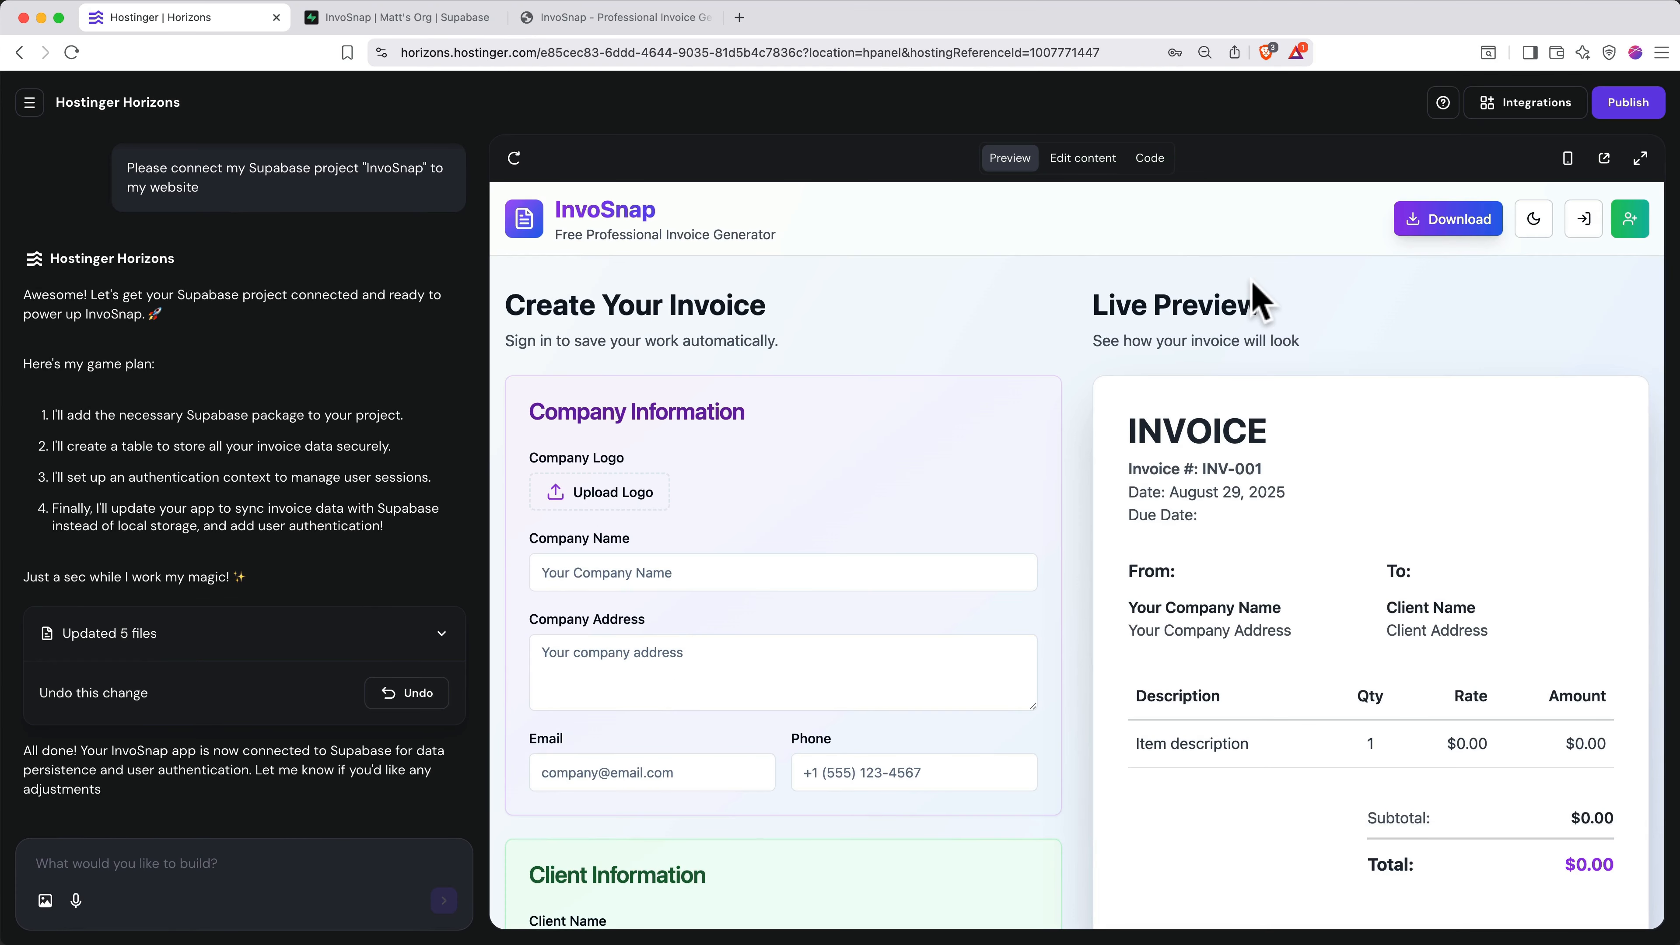
- Review the project's signed-up users in the Supabase dashboard
click(439, 20)
mouse_move(39, 213)
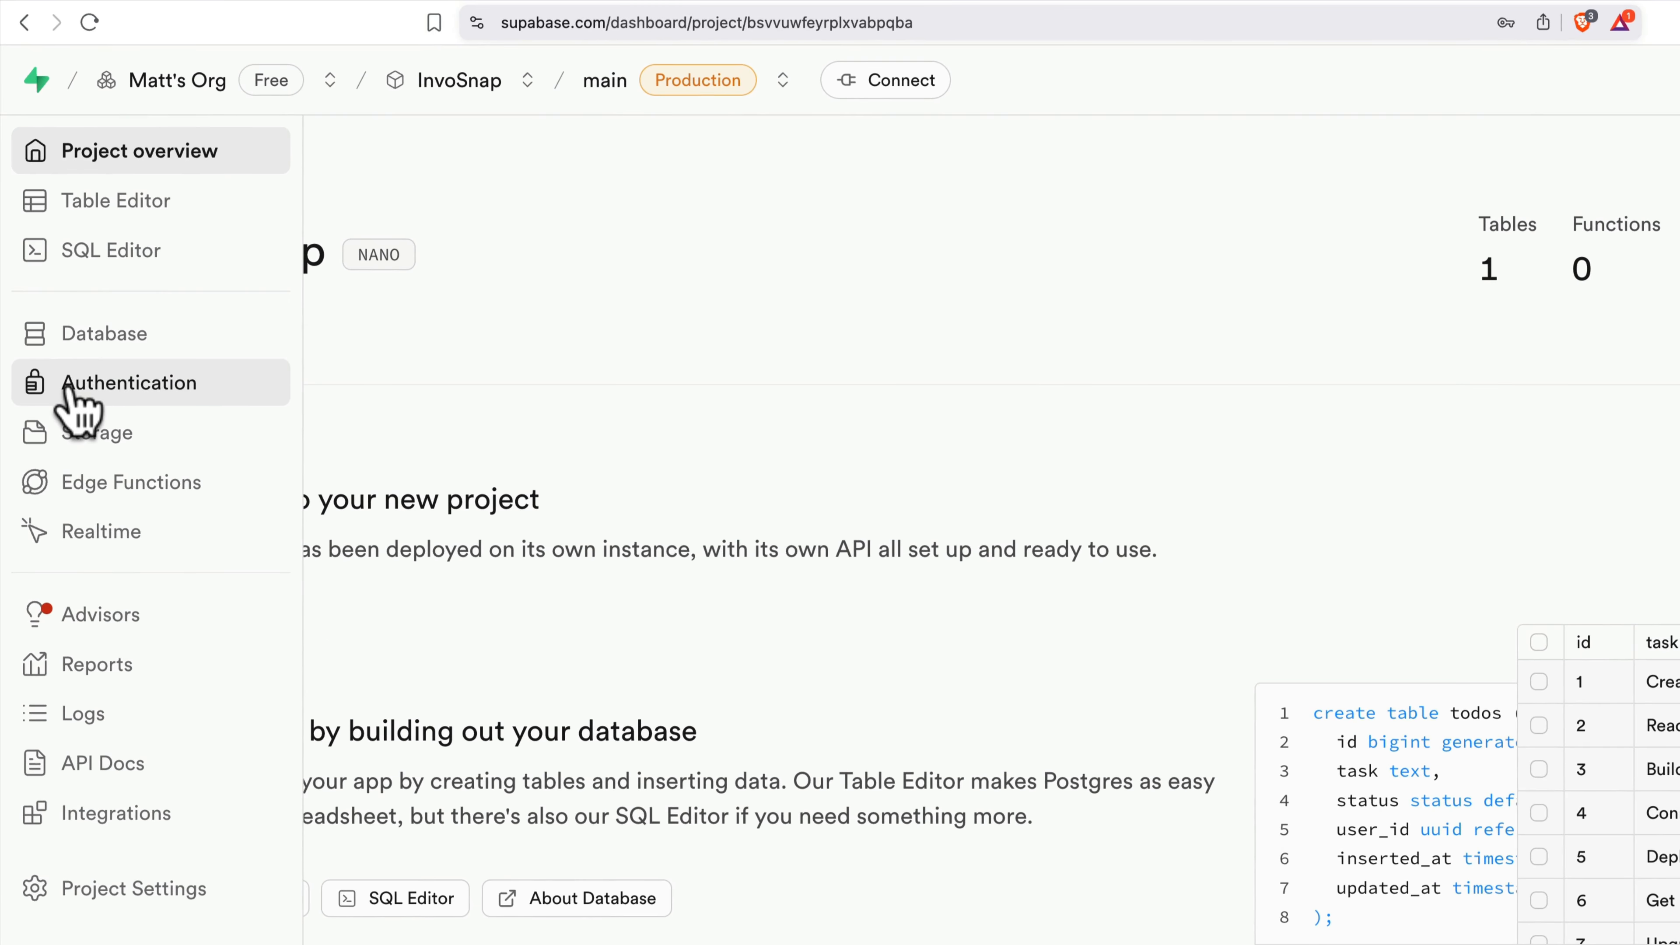
click(74, 390)
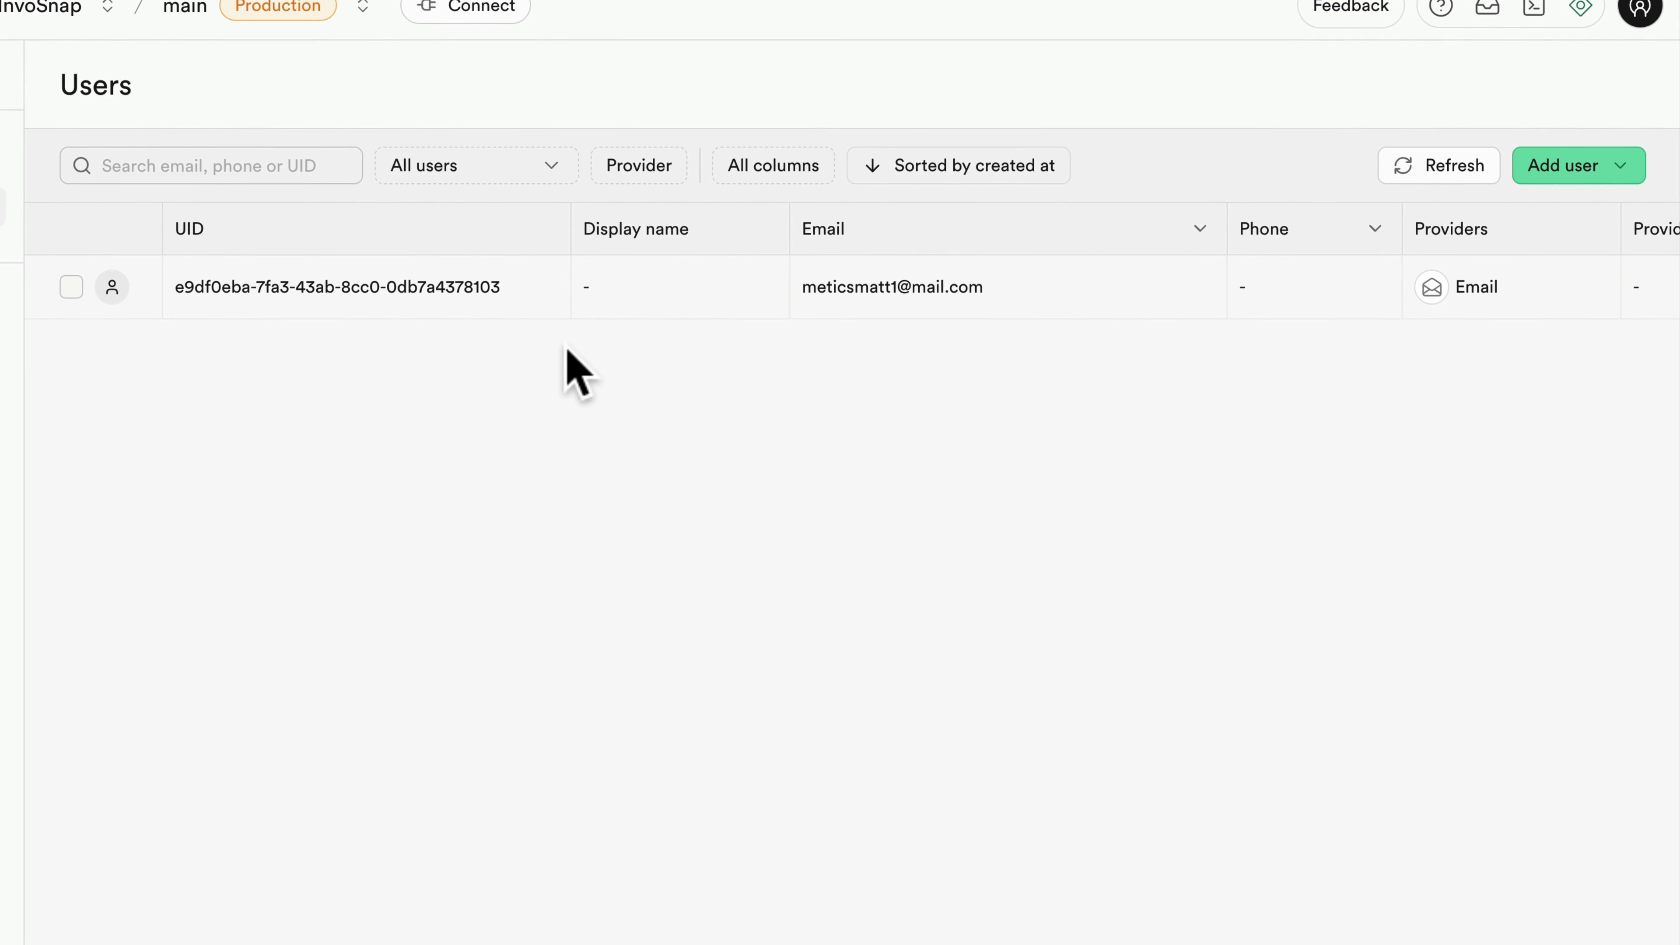
scroll(567, 352, right, 10)
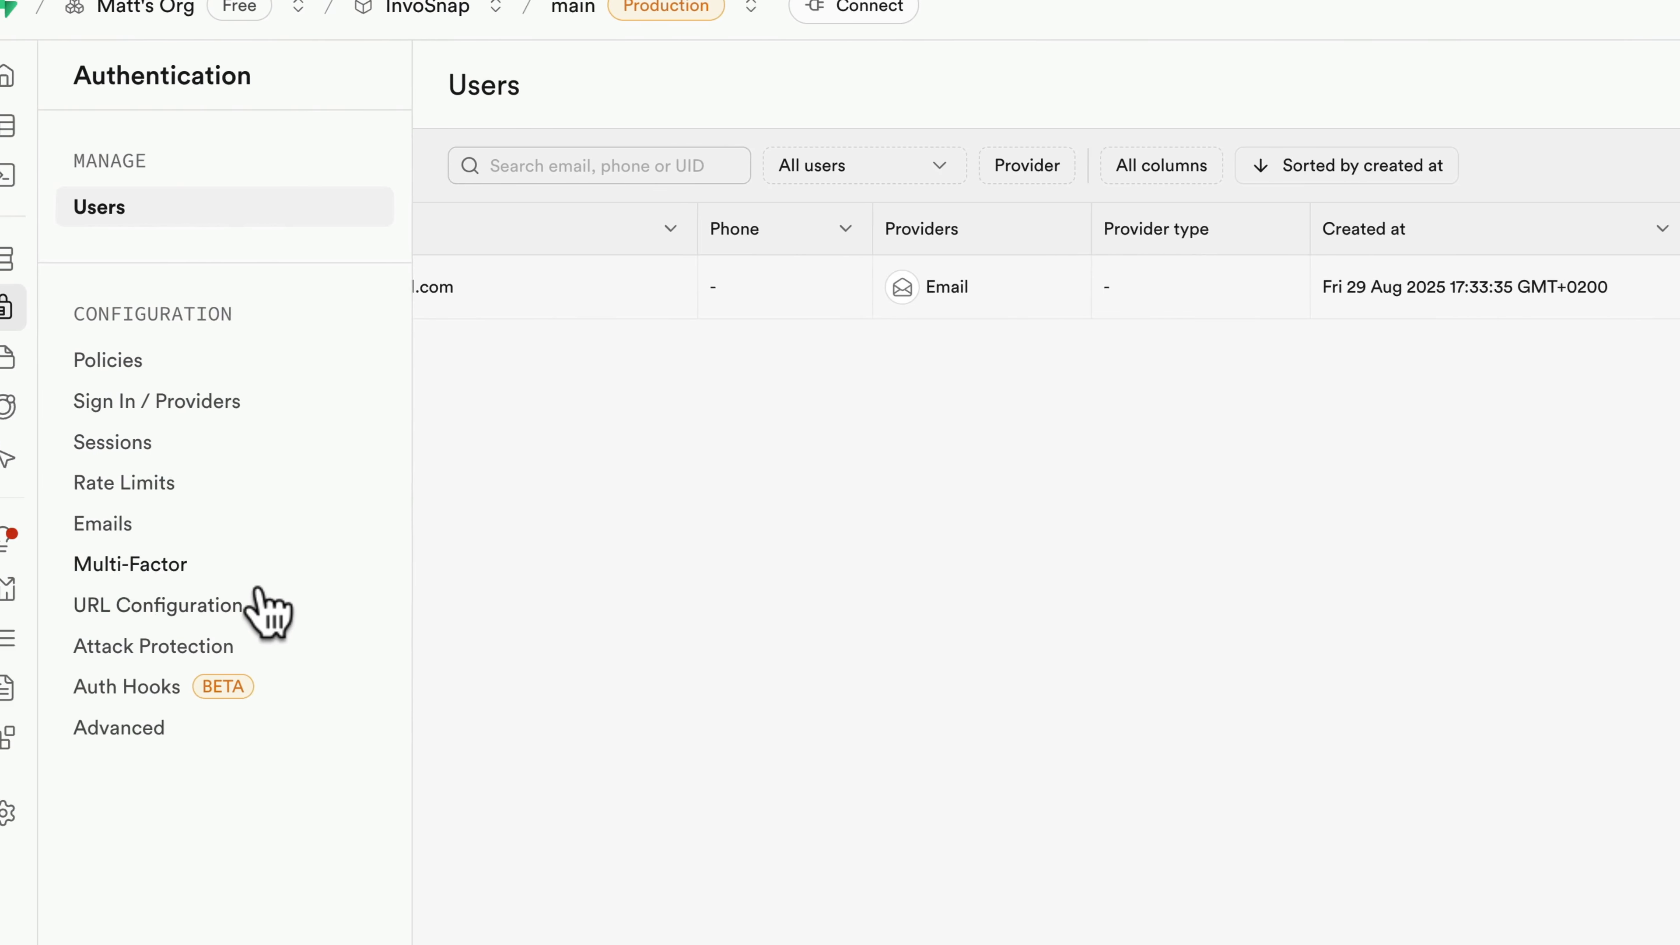
click(265, 607)
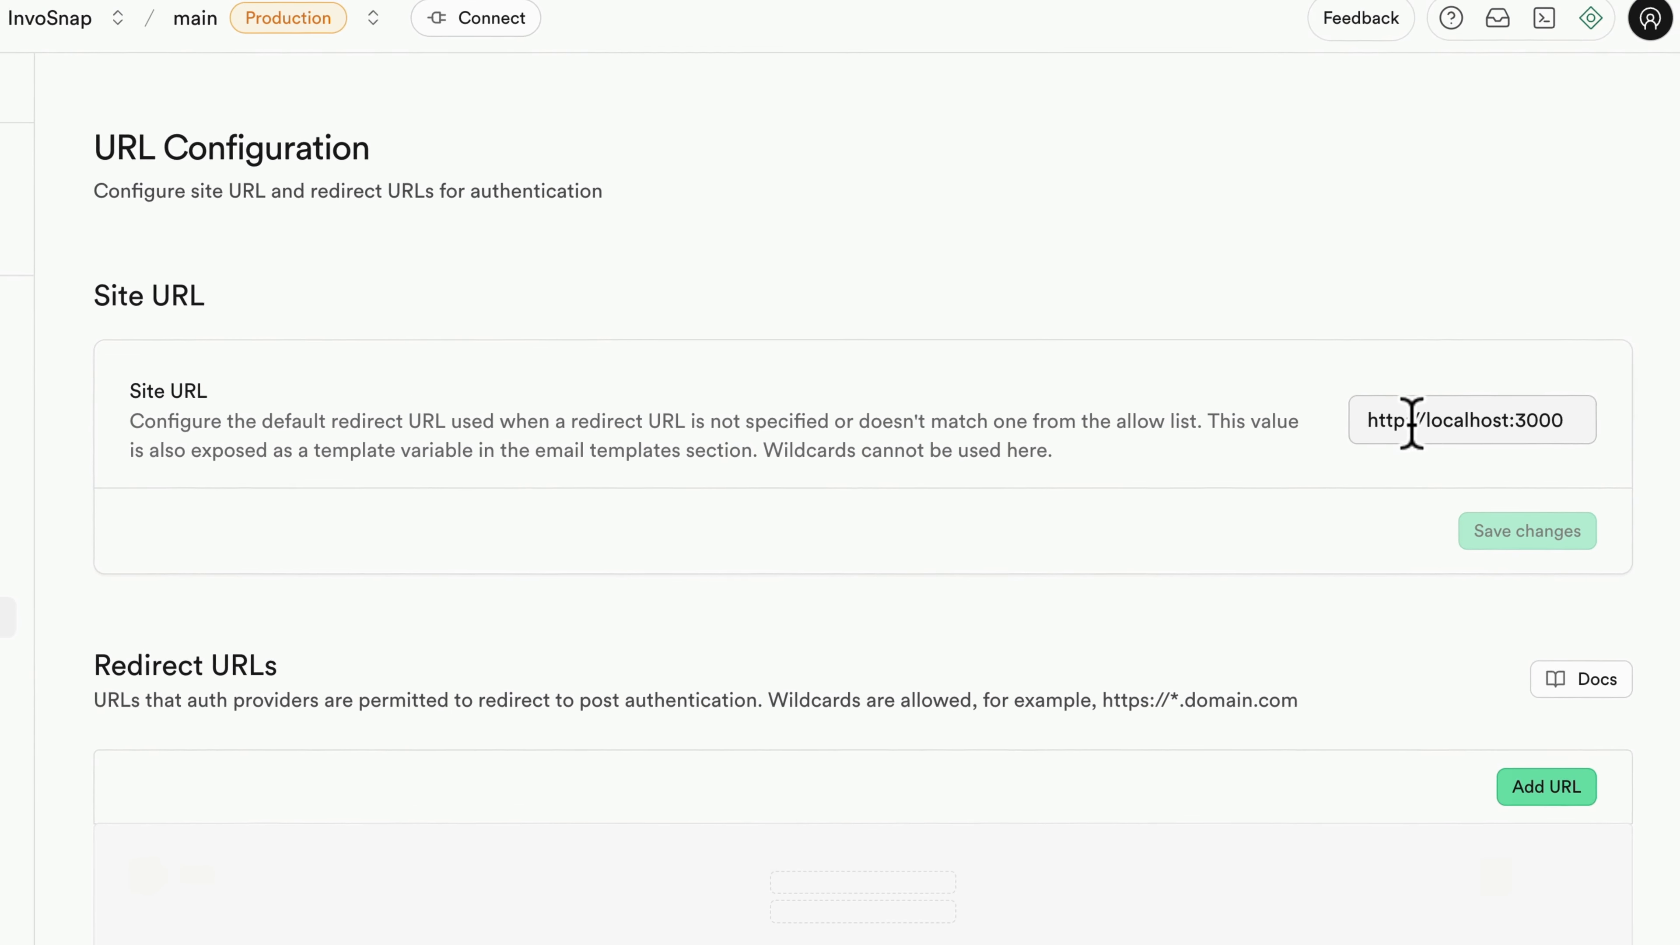
click(1481, 422)
click(1577, 423)
key(BackSpace)
key(BackSpace)
key(BackSpace)
key(BackSpace)
key(BackSpace)
key(BackSpace)
key(BackSpace)
key(BackSpace)
key(BackSpace)
key(BackSpace)
key(BackSpace)
key(BackSpace)
key(BackSpace)
key(BackSpace)
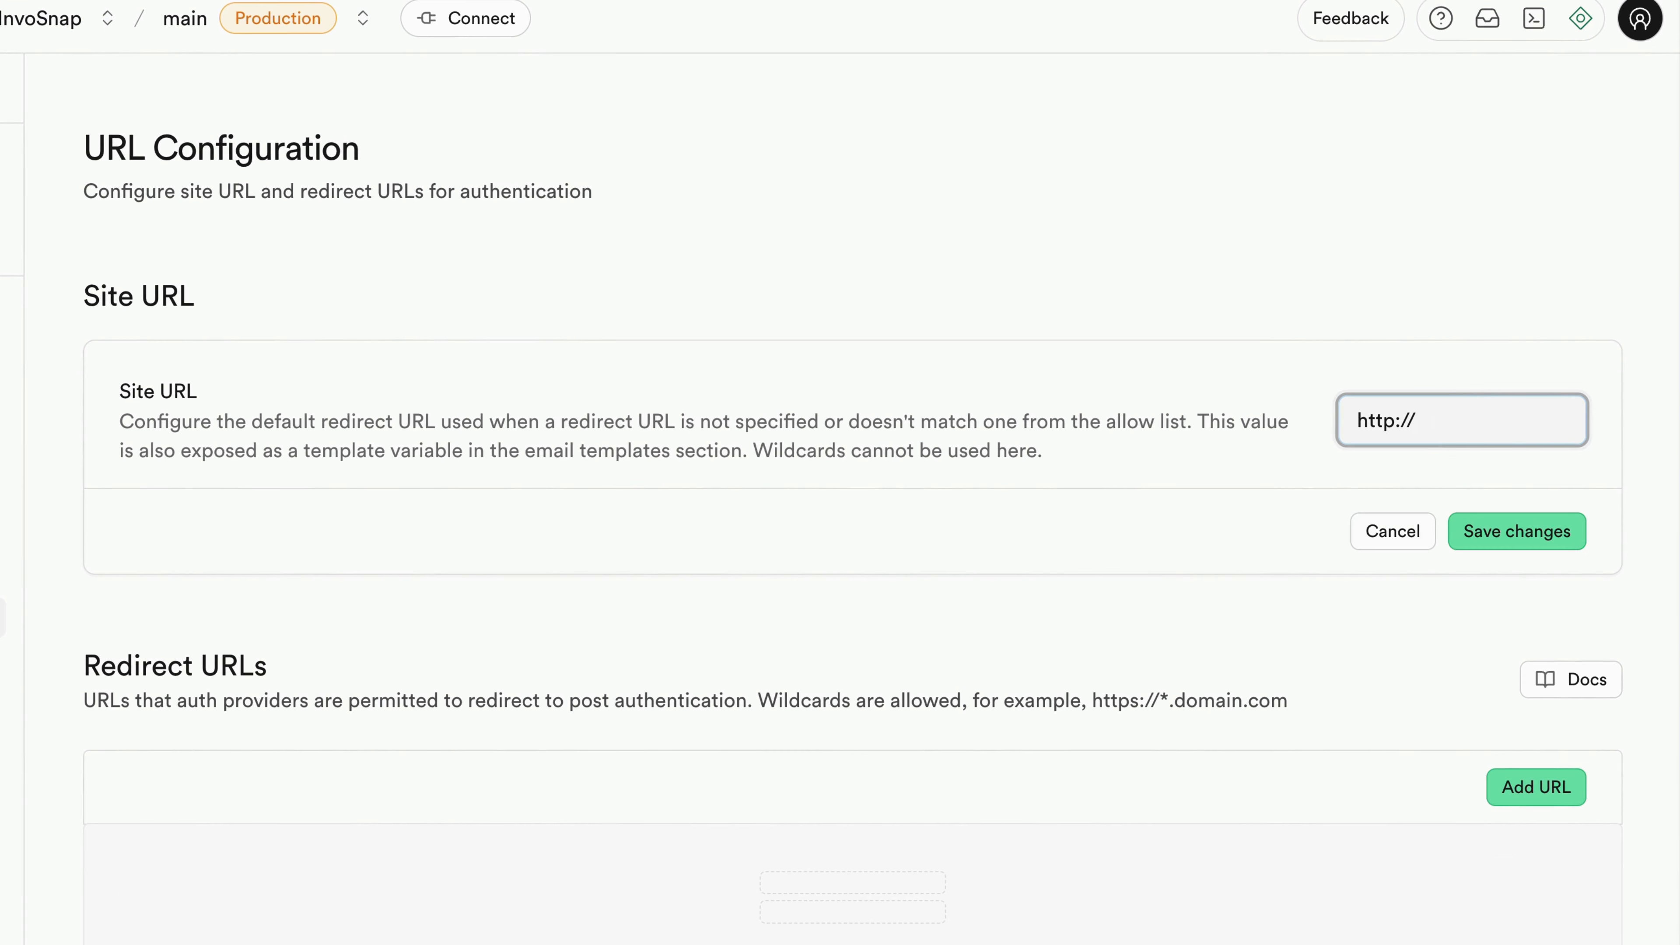
text(invo-snap.com)
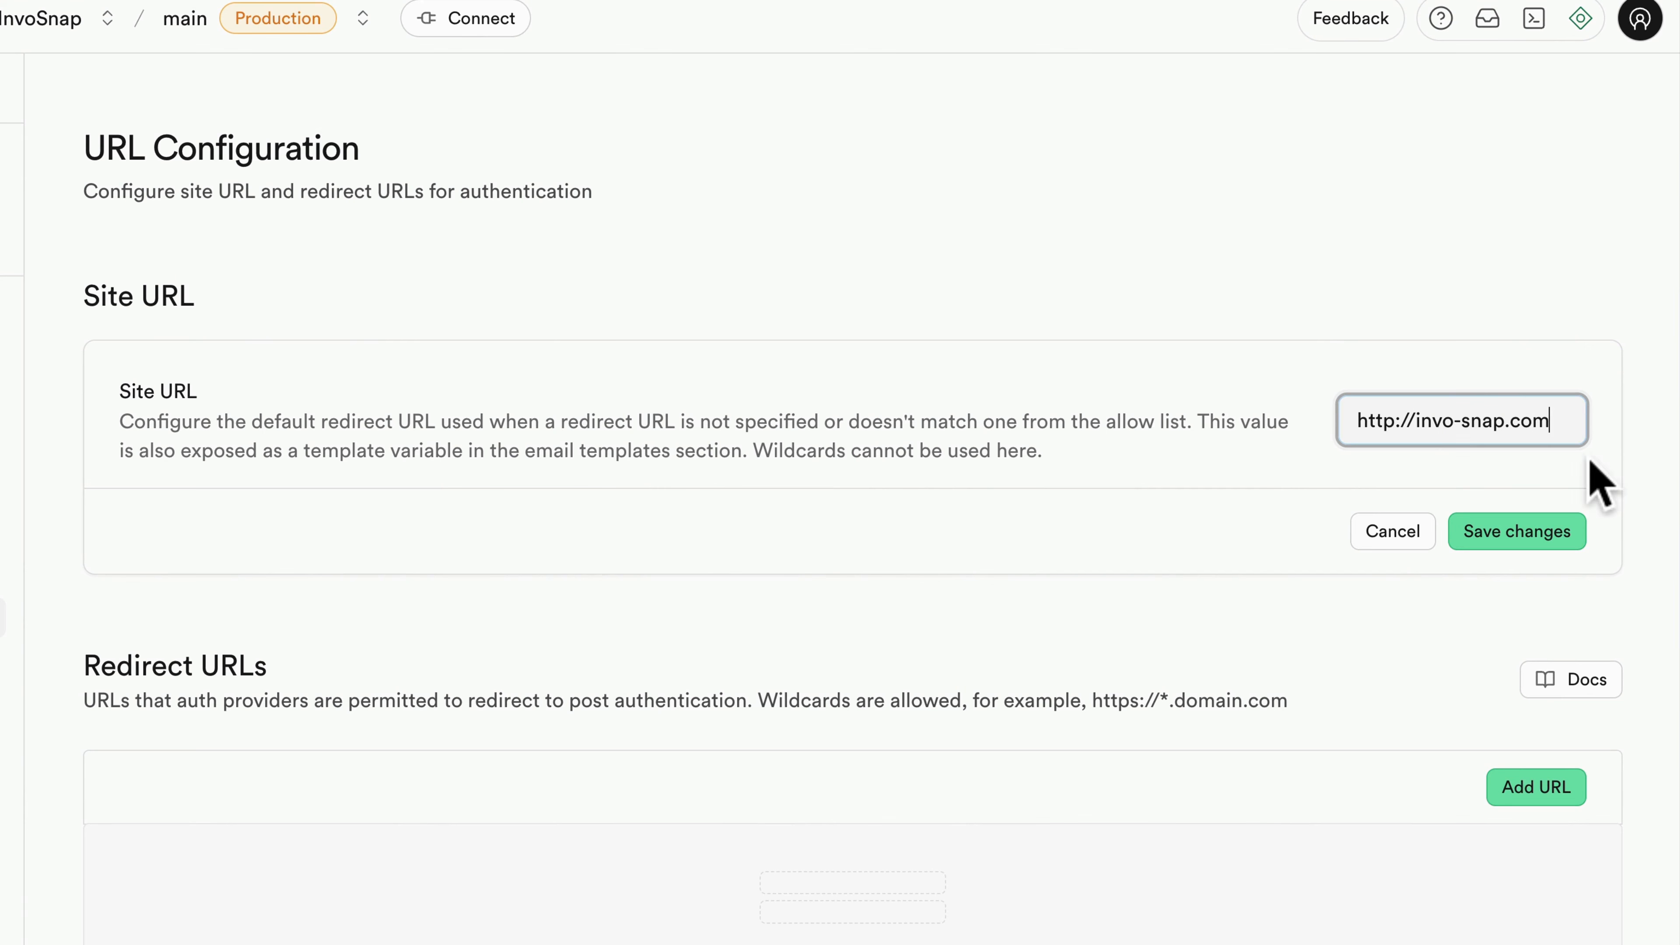
click(1524, 531)
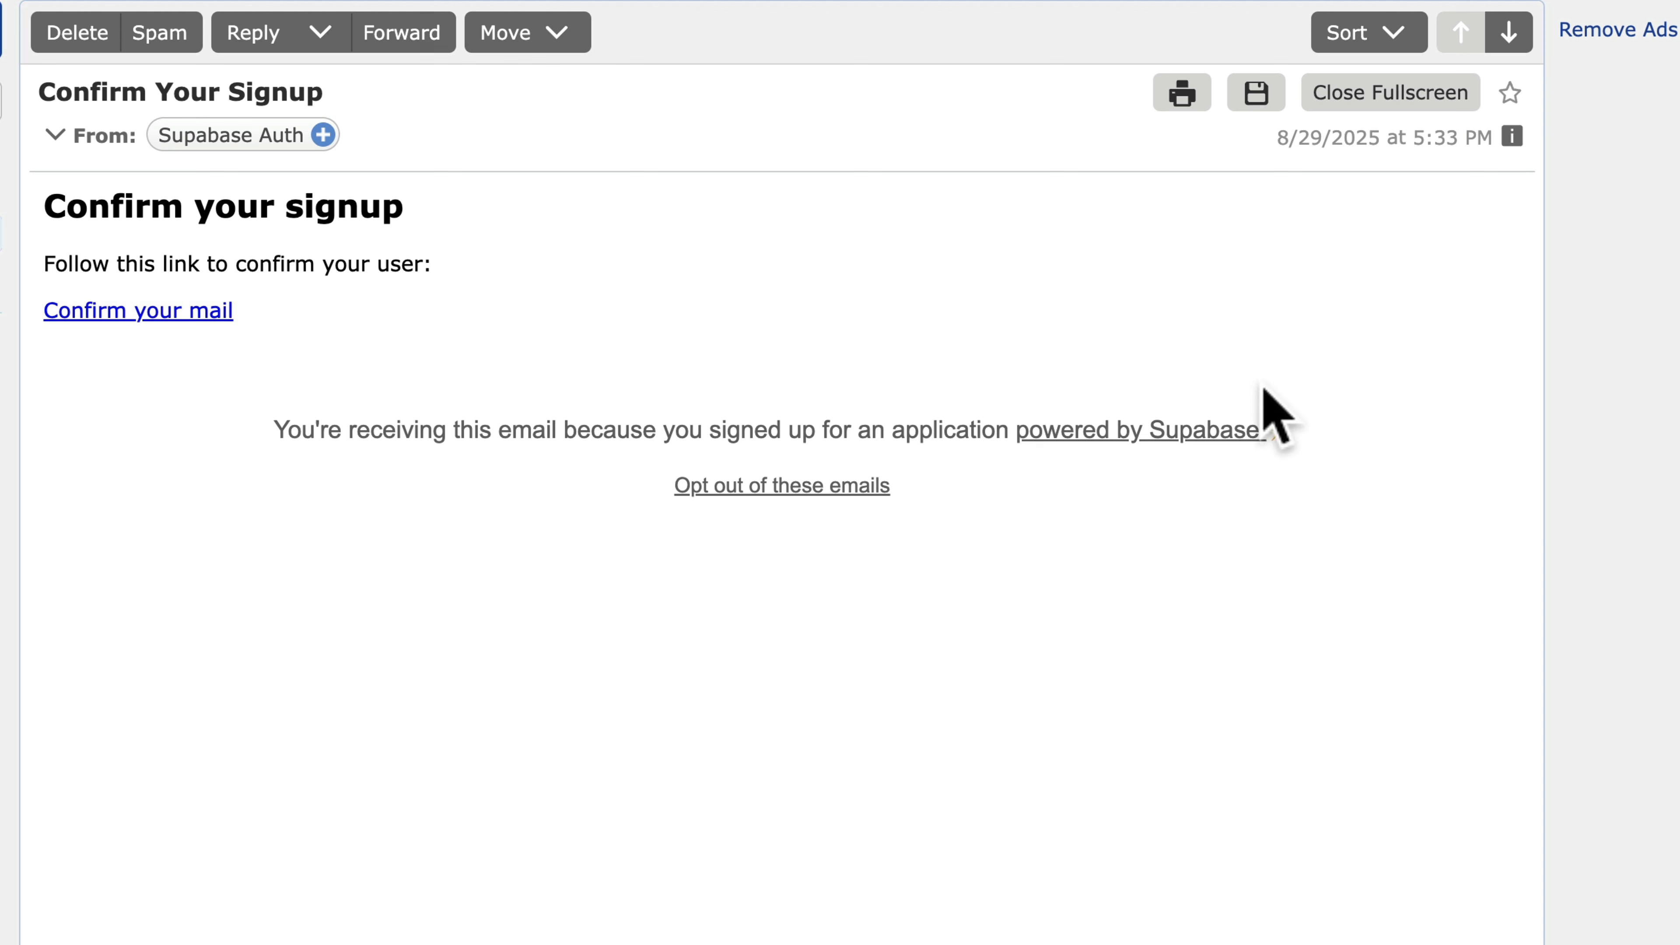
- Confirm the signup via the email's 'Confirm your mail' link, then close the mail and duplicate InvoSnap tabs
click(216, 320)
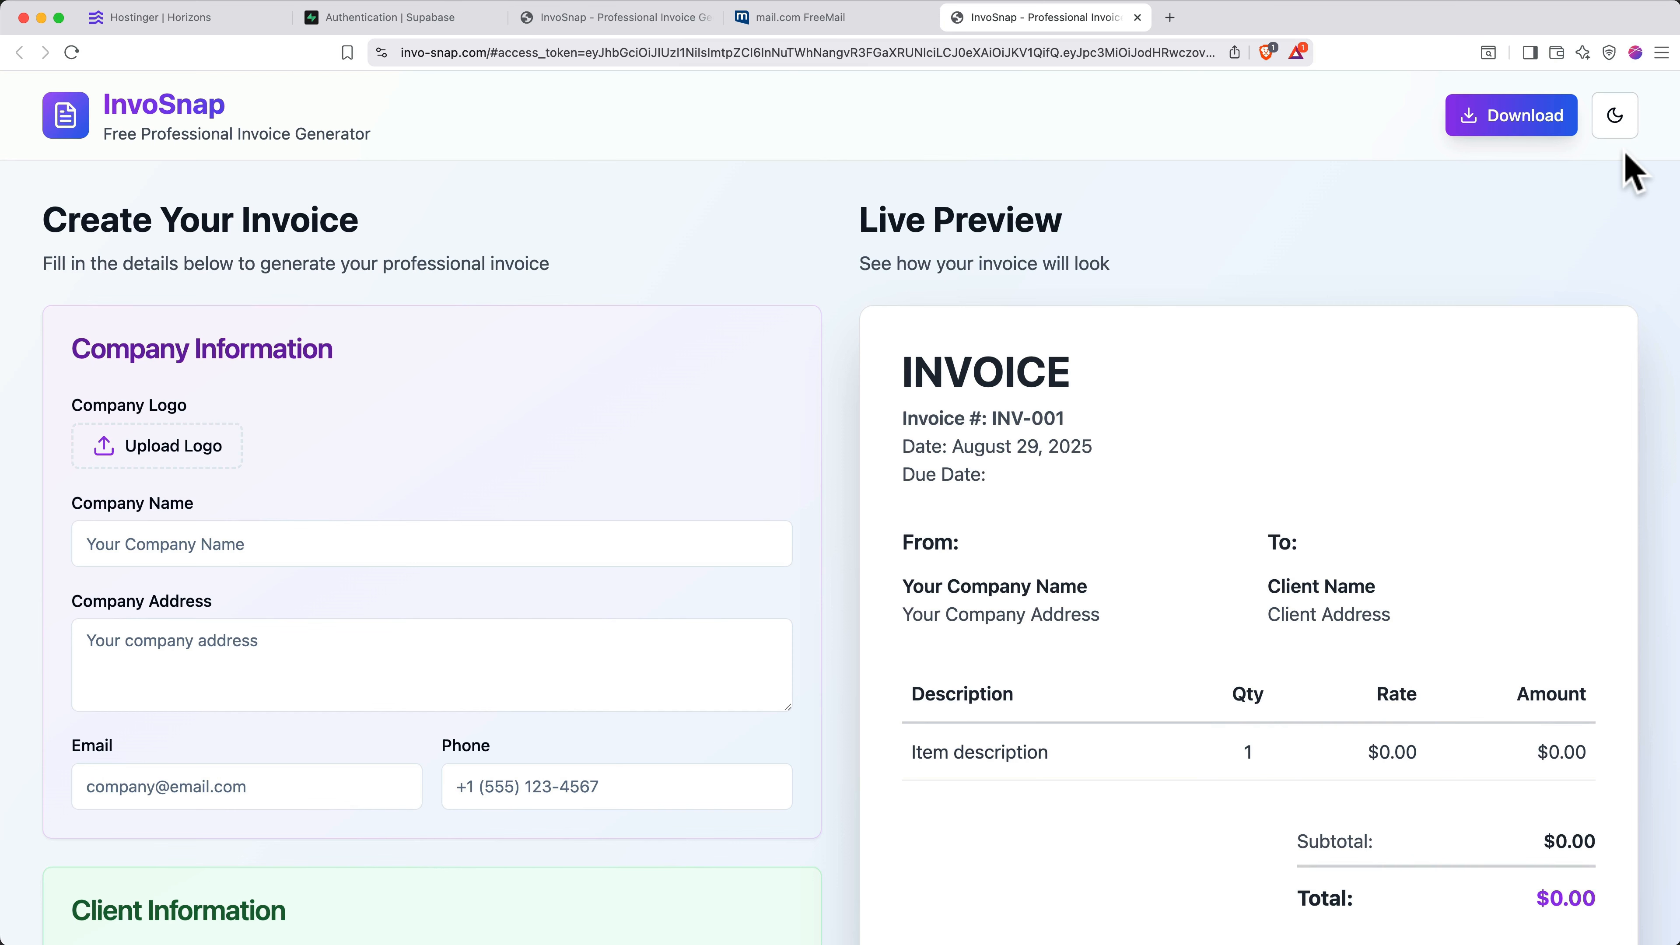
click(1137, 17)
click(921, 18)
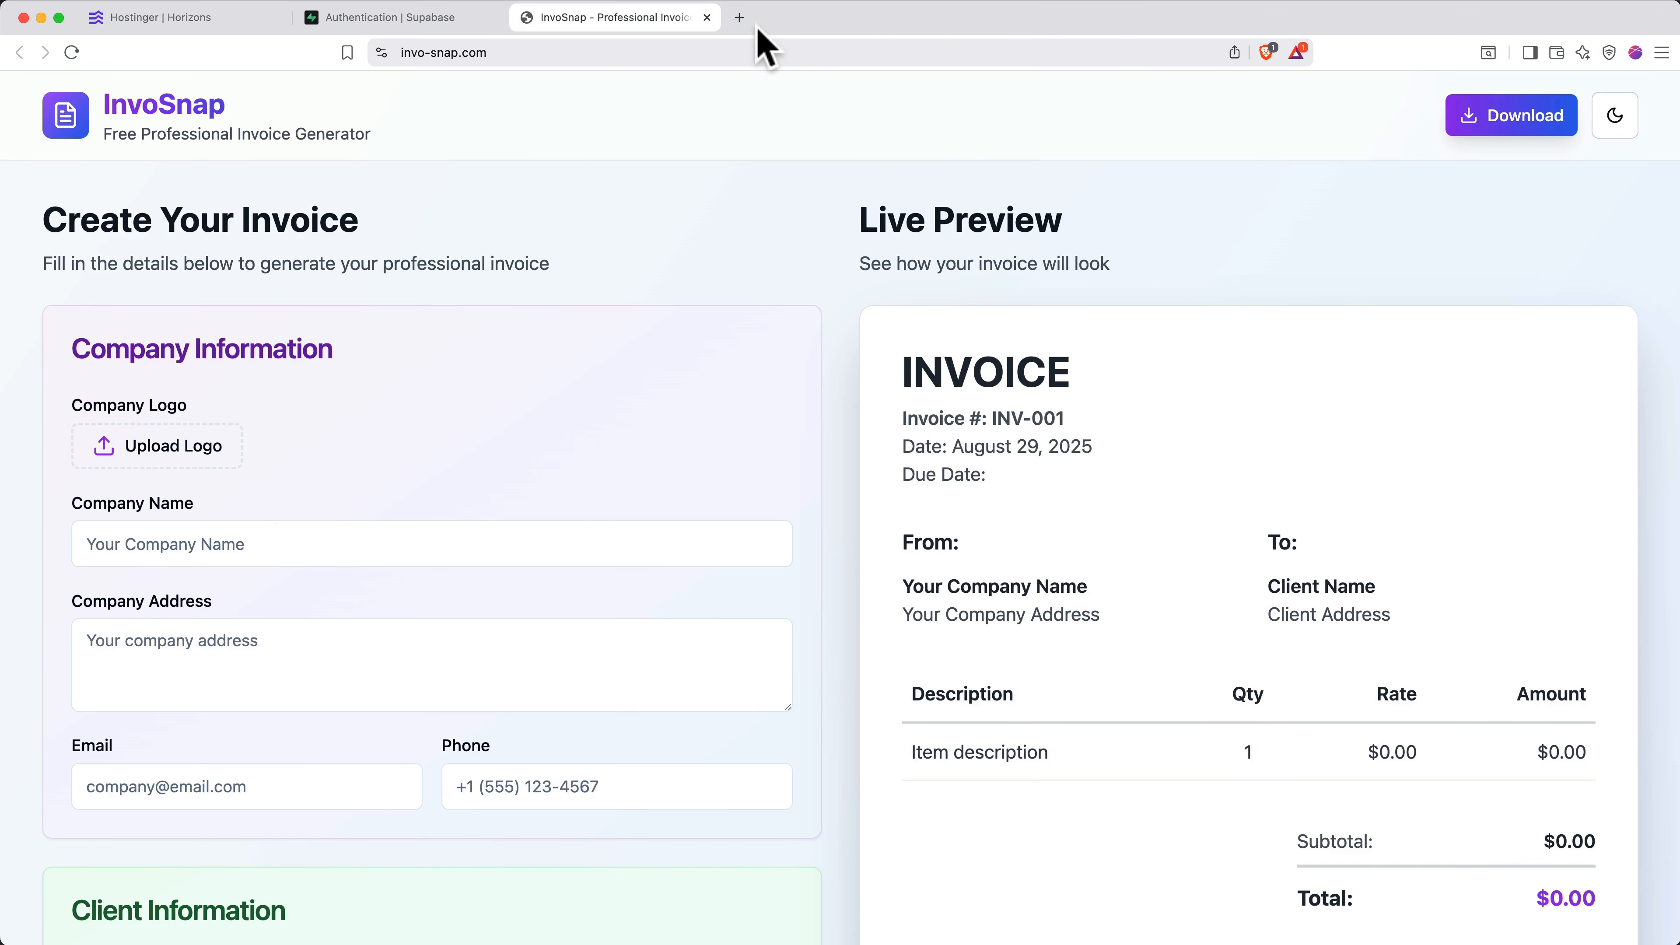
- Publish the updated site from Horizons and open the live invo-snap.com site
click(706, 17)
click(238, 20)
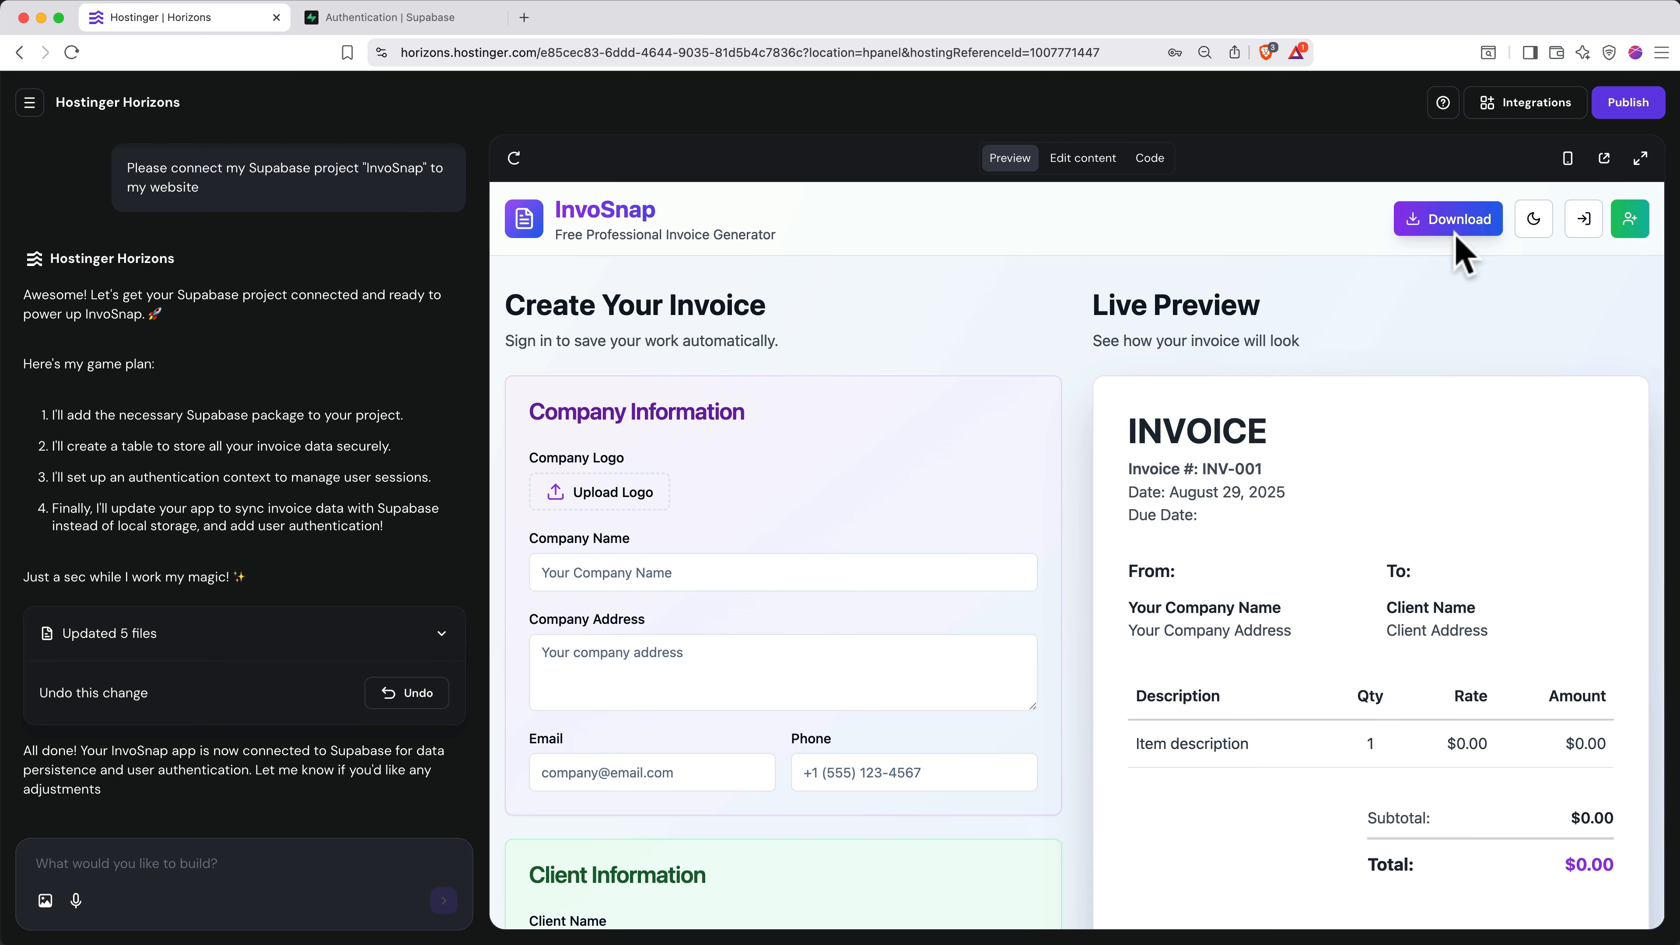
click(1627, 106)
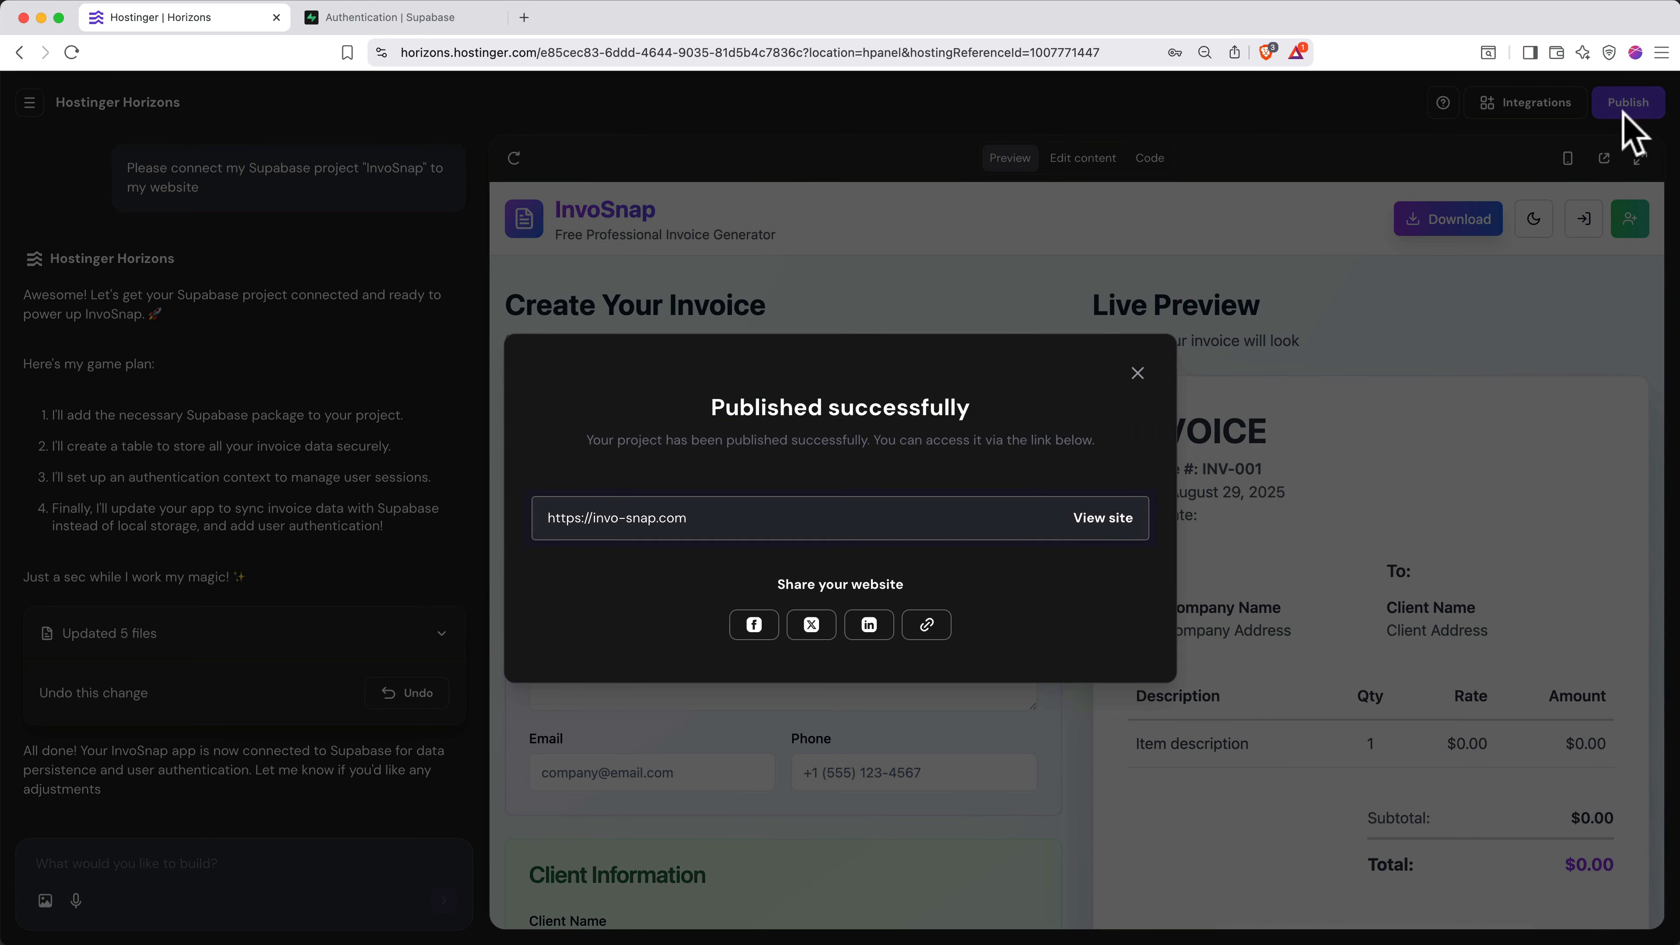
click(1102, 518)
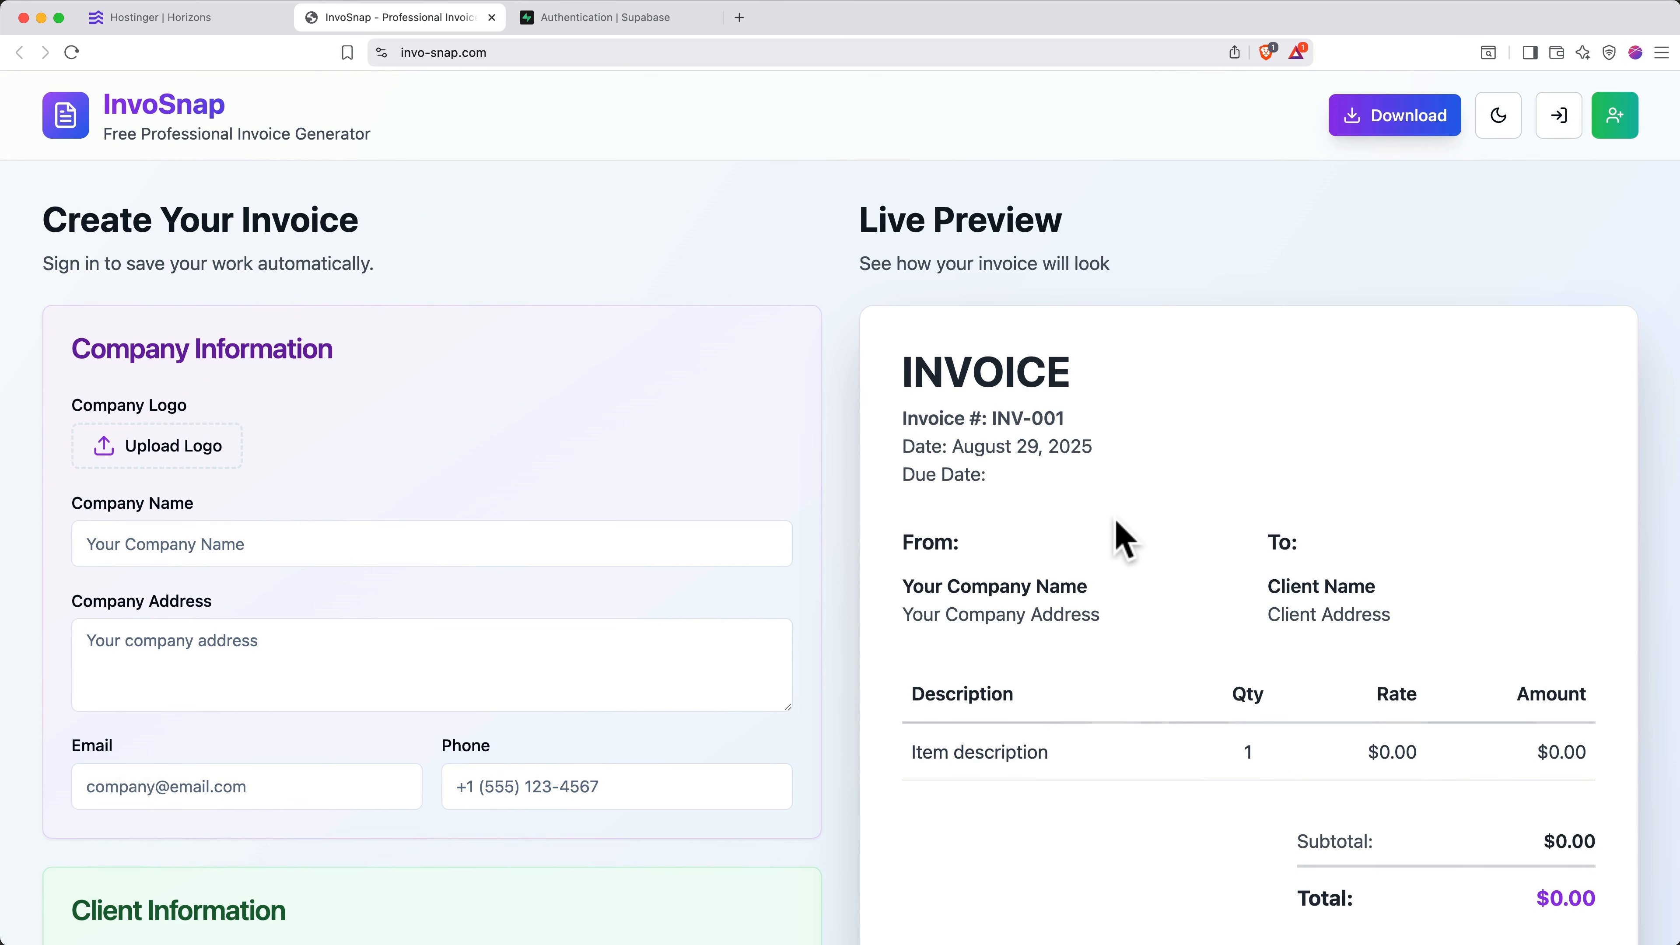
- Sign in on invo-snap.com with the confirmed account's saved email and password
click(1614, 119)
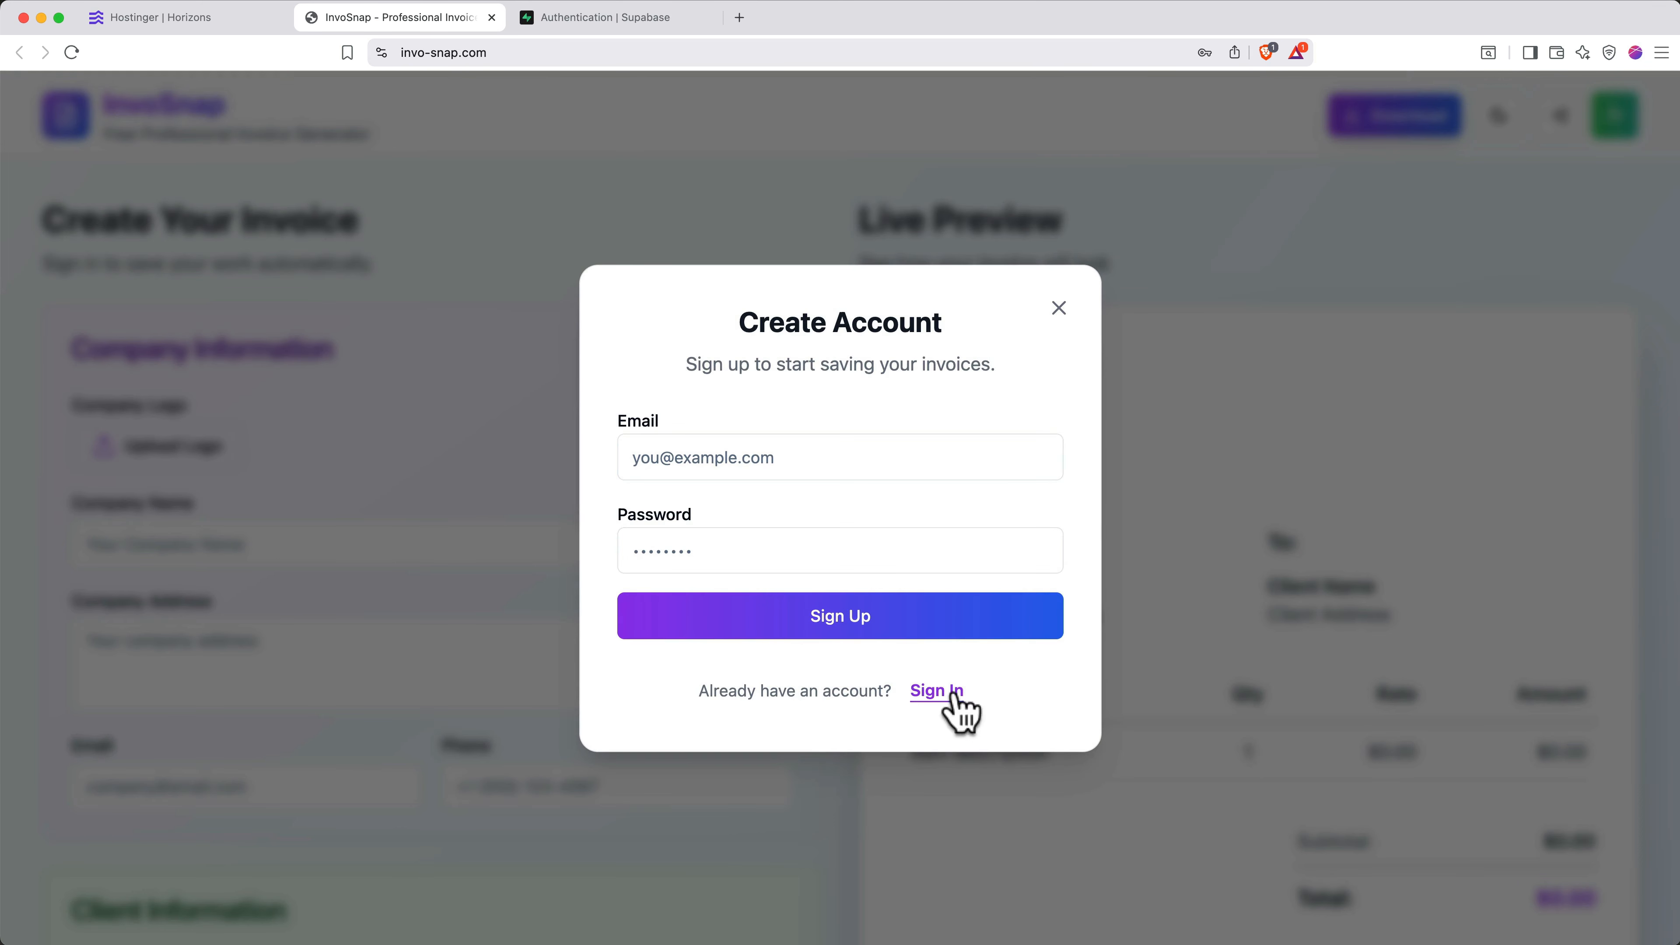
click(936, 690)
click(818, 461)
click(813, 518)
key(Tab)
key(super+v)
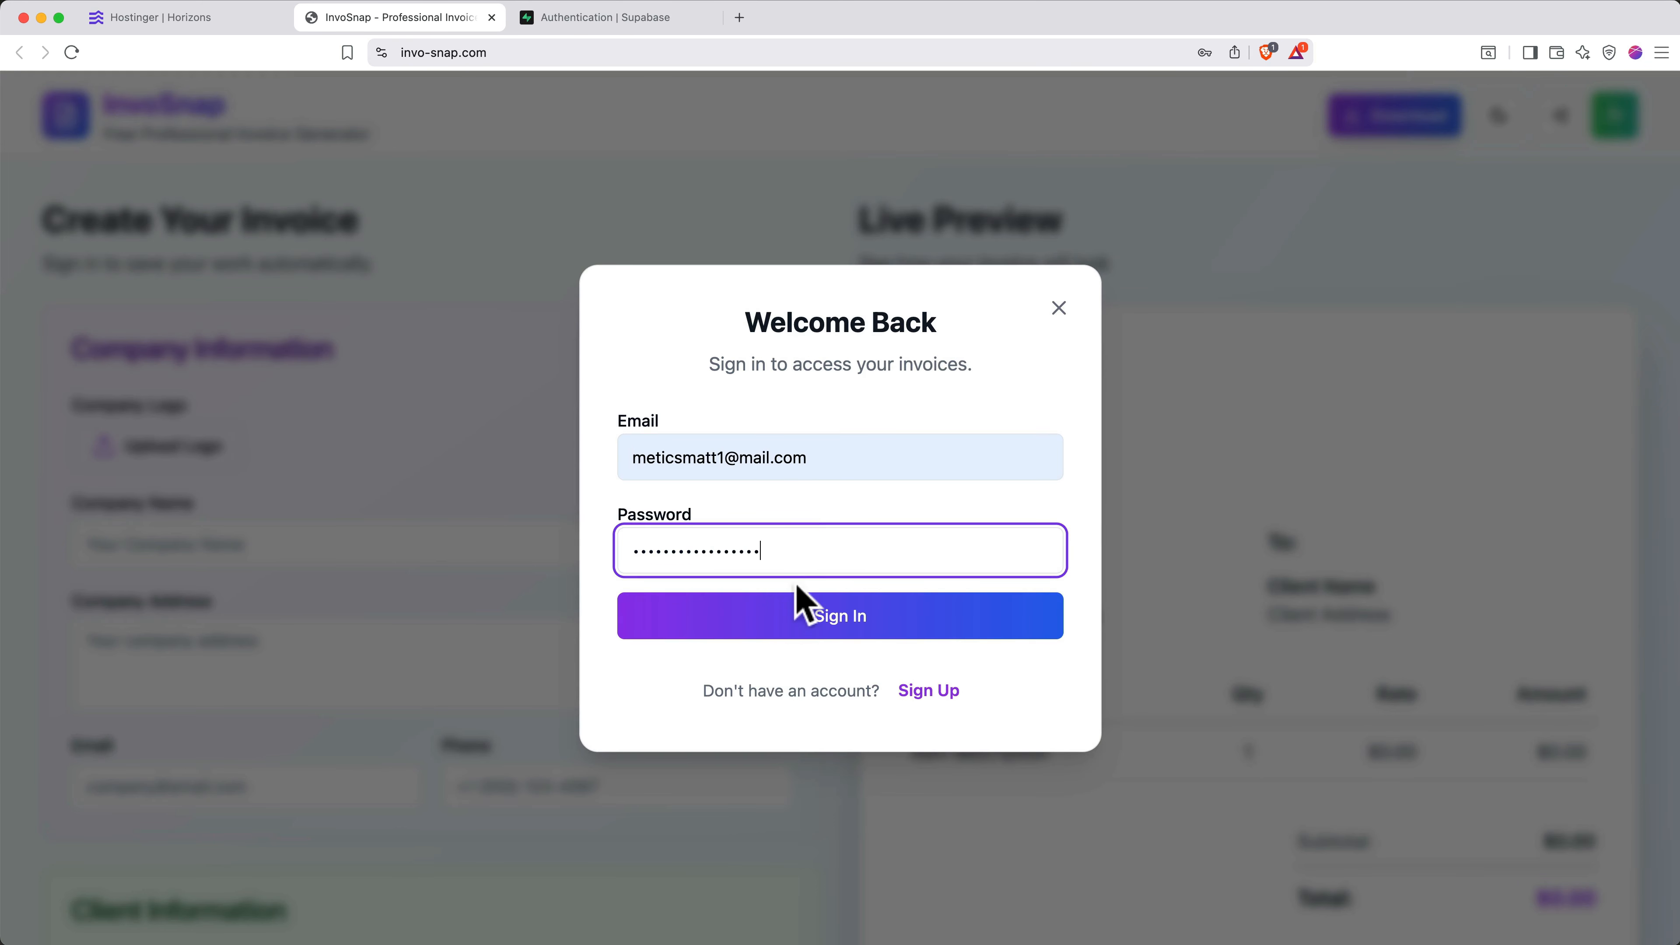
click(793, 604)
click(1285, 95)
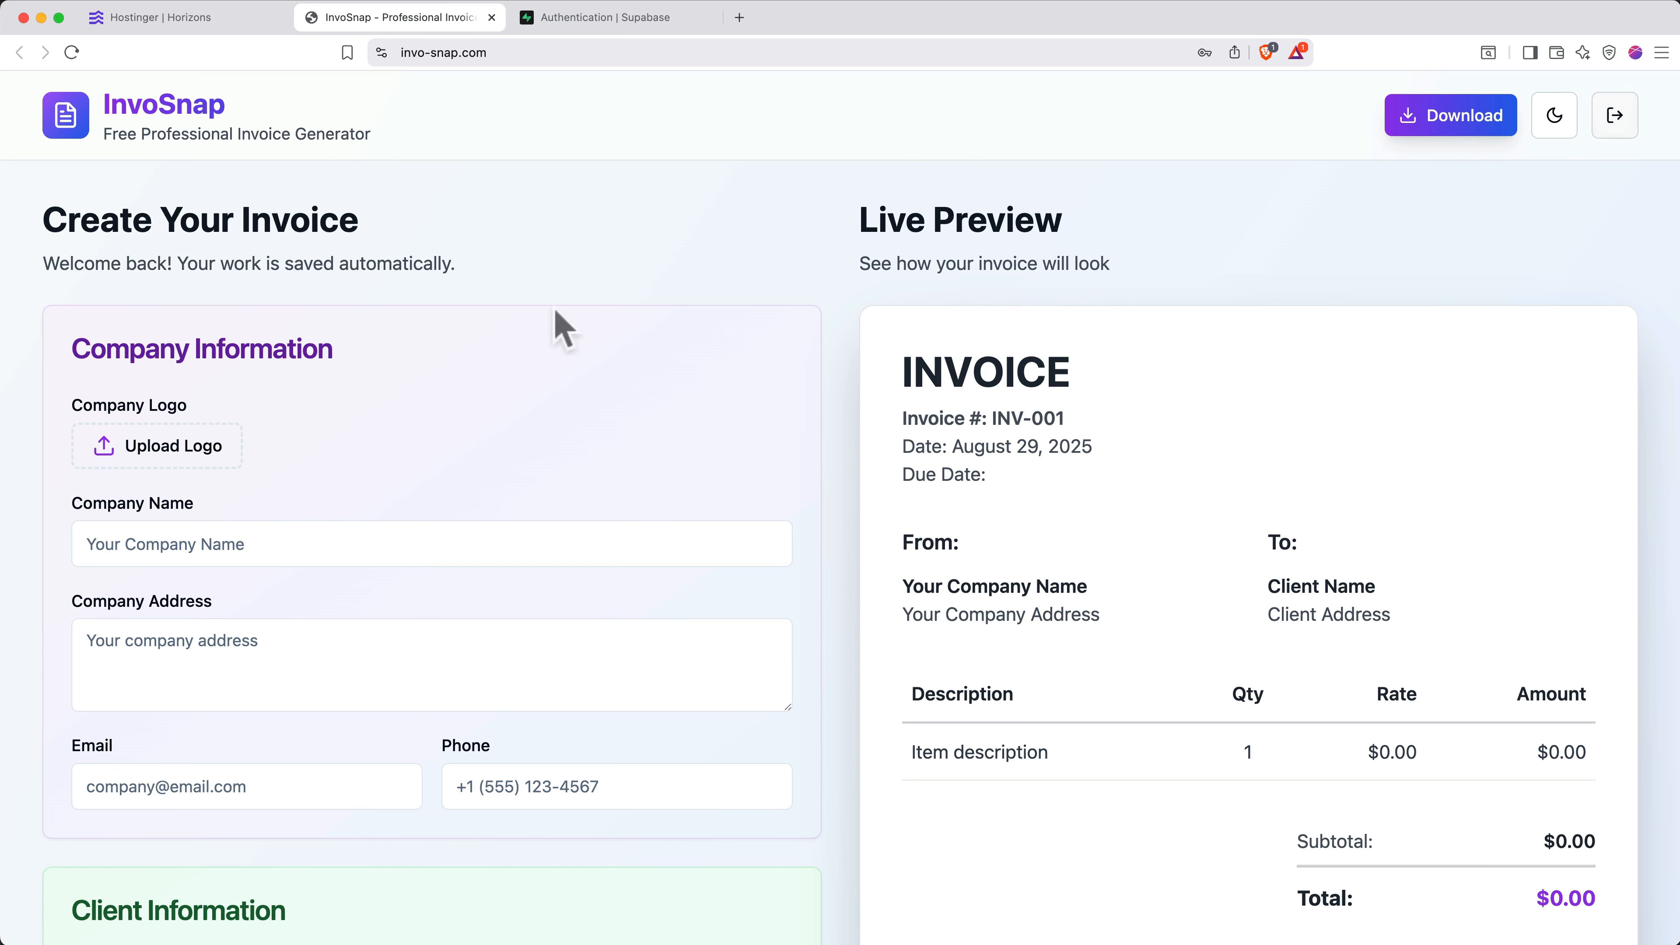
click(205, 20)
- Ask the AI for a page listing users' invoices with changeable payment status, then have it fix the error
click(164, 857)
text(Add a page to the app where users can view all of the invoices they)
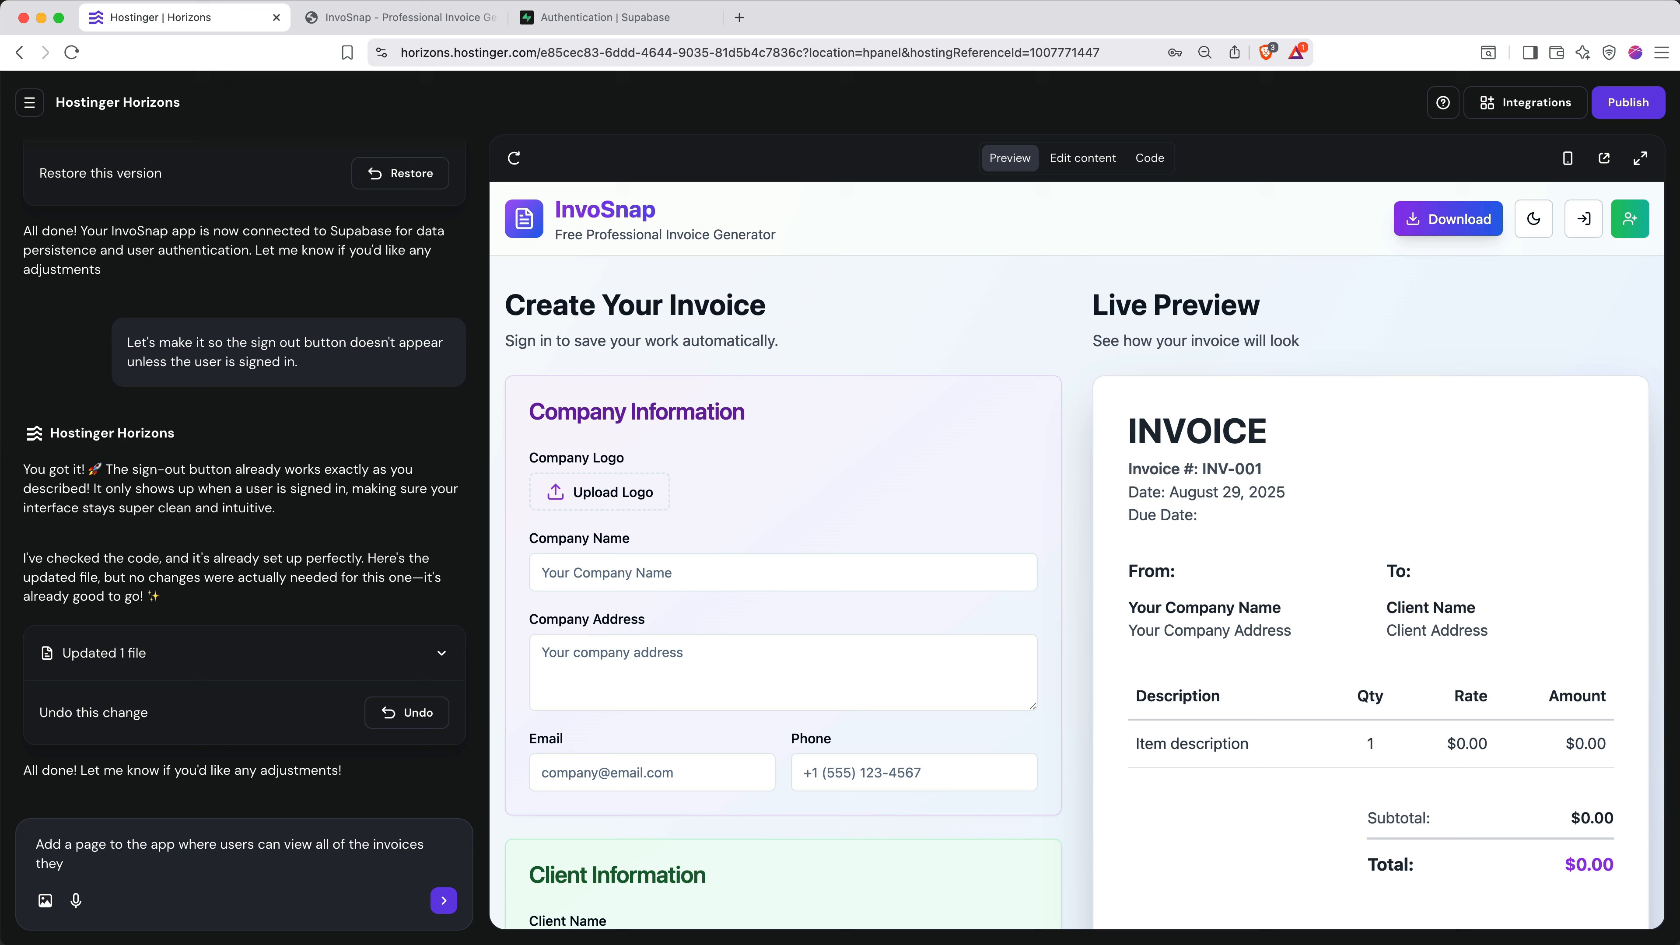
text('ve created and change the status of)
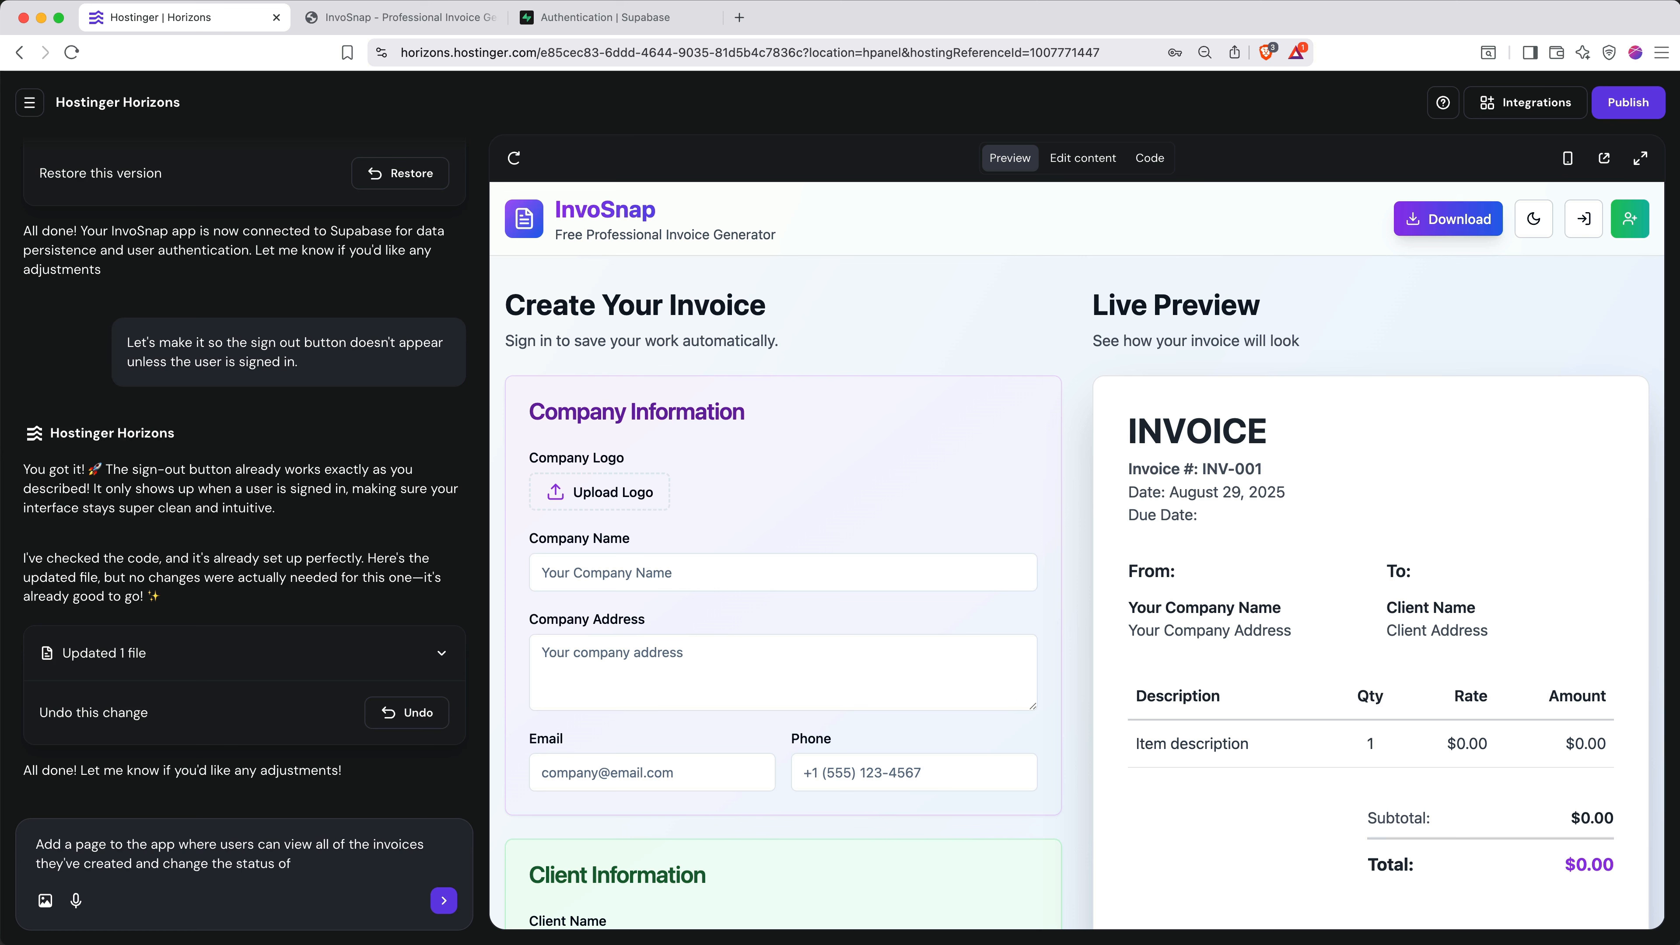
text( them once the customer has paid.)
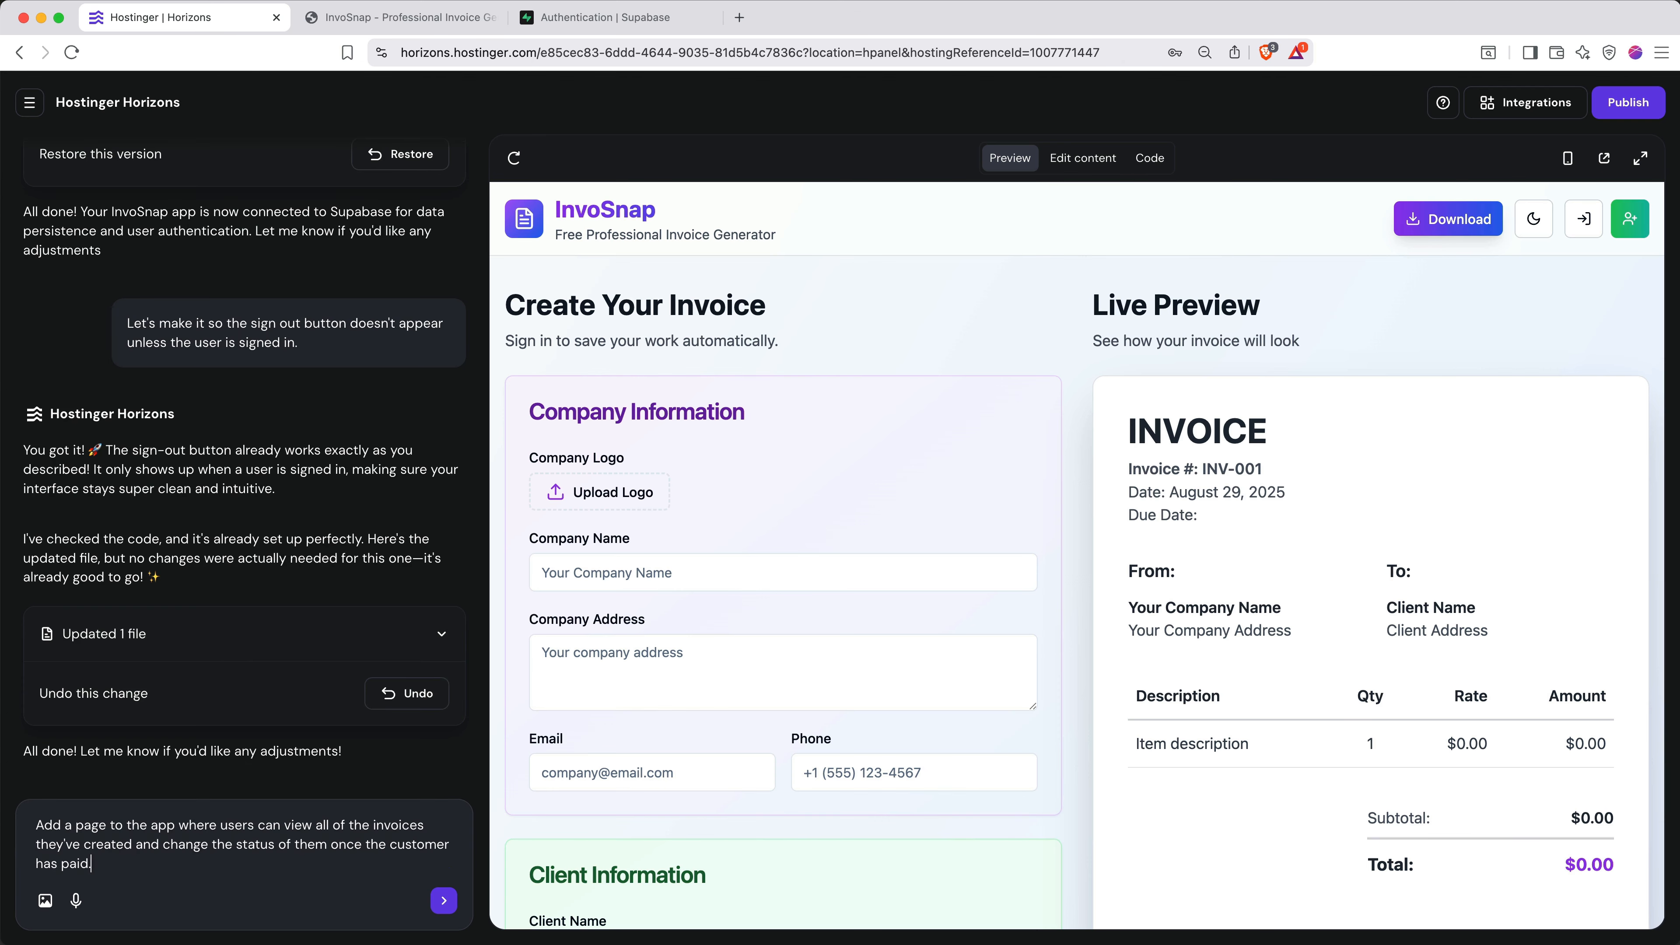
key(Return)
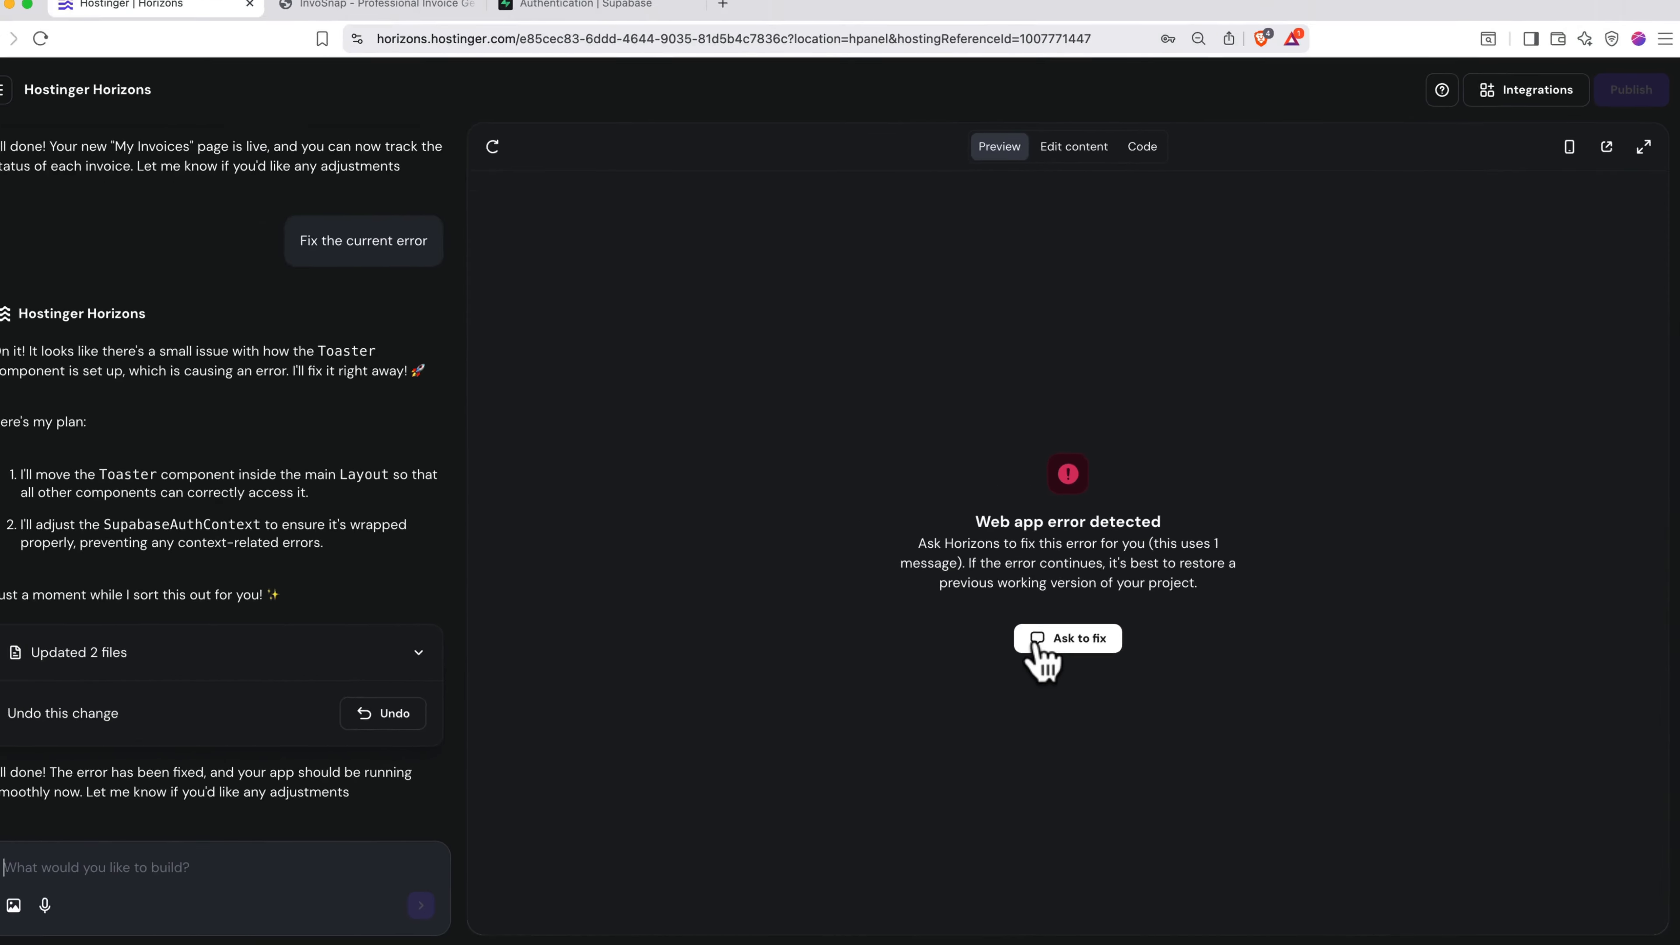
click(1035, 645)
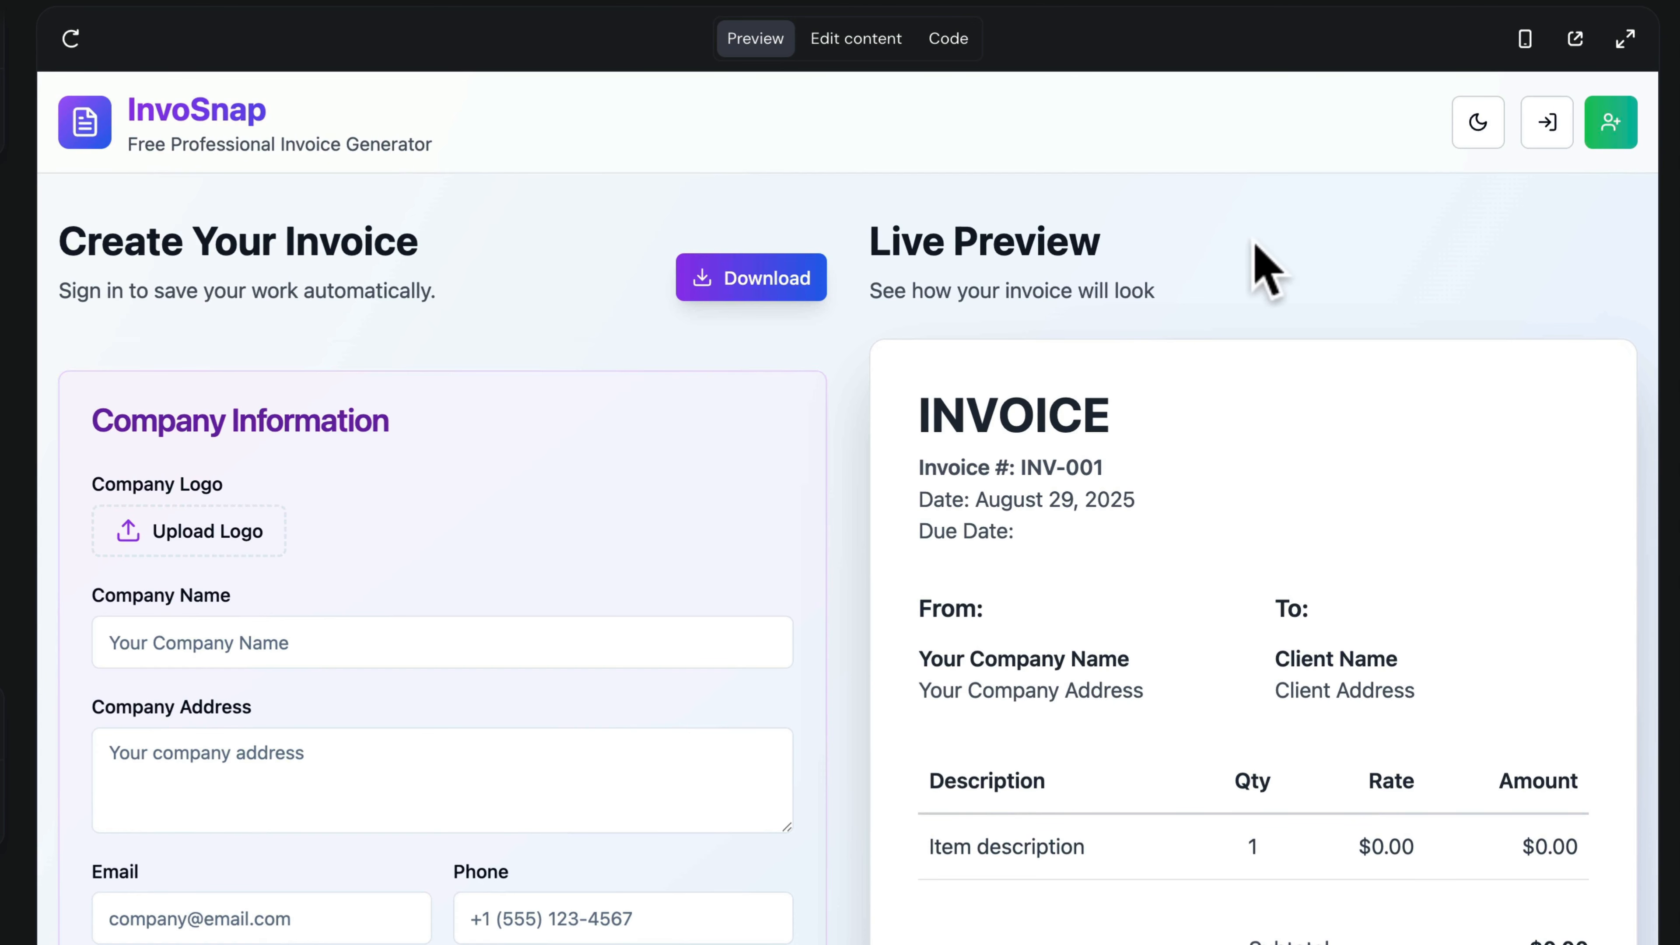
- Sign in within the preview and mark the first INV-001 invoice as Sent on My Invoices
click(1547, 126)
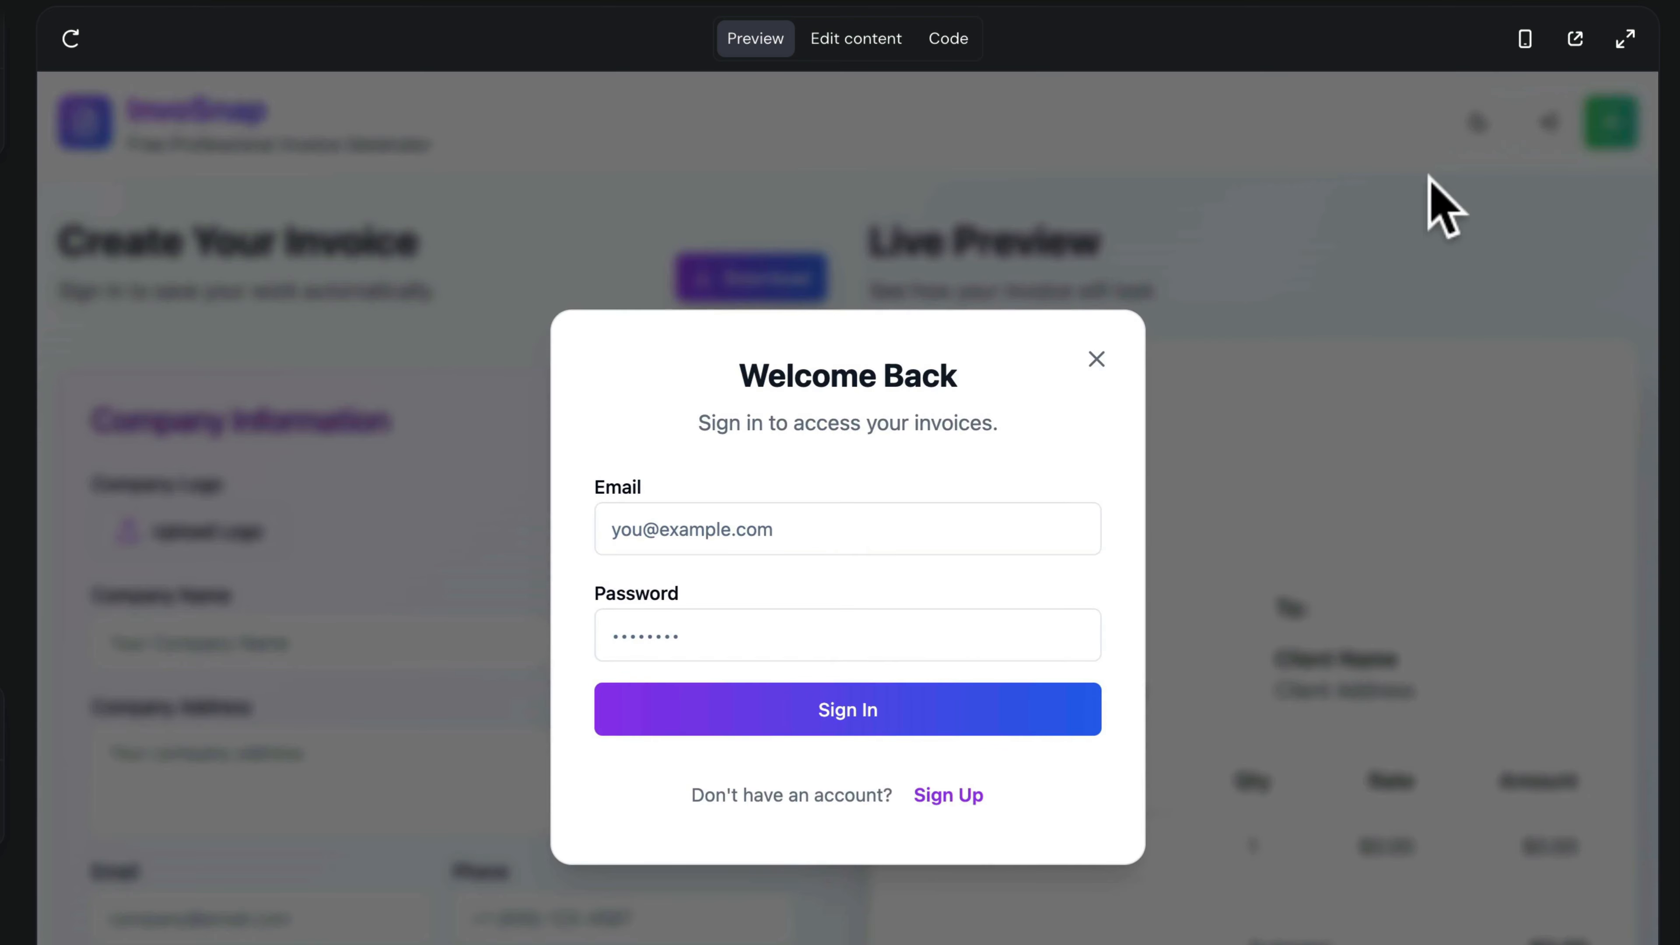
click(1019, 514)
click(900, 601)
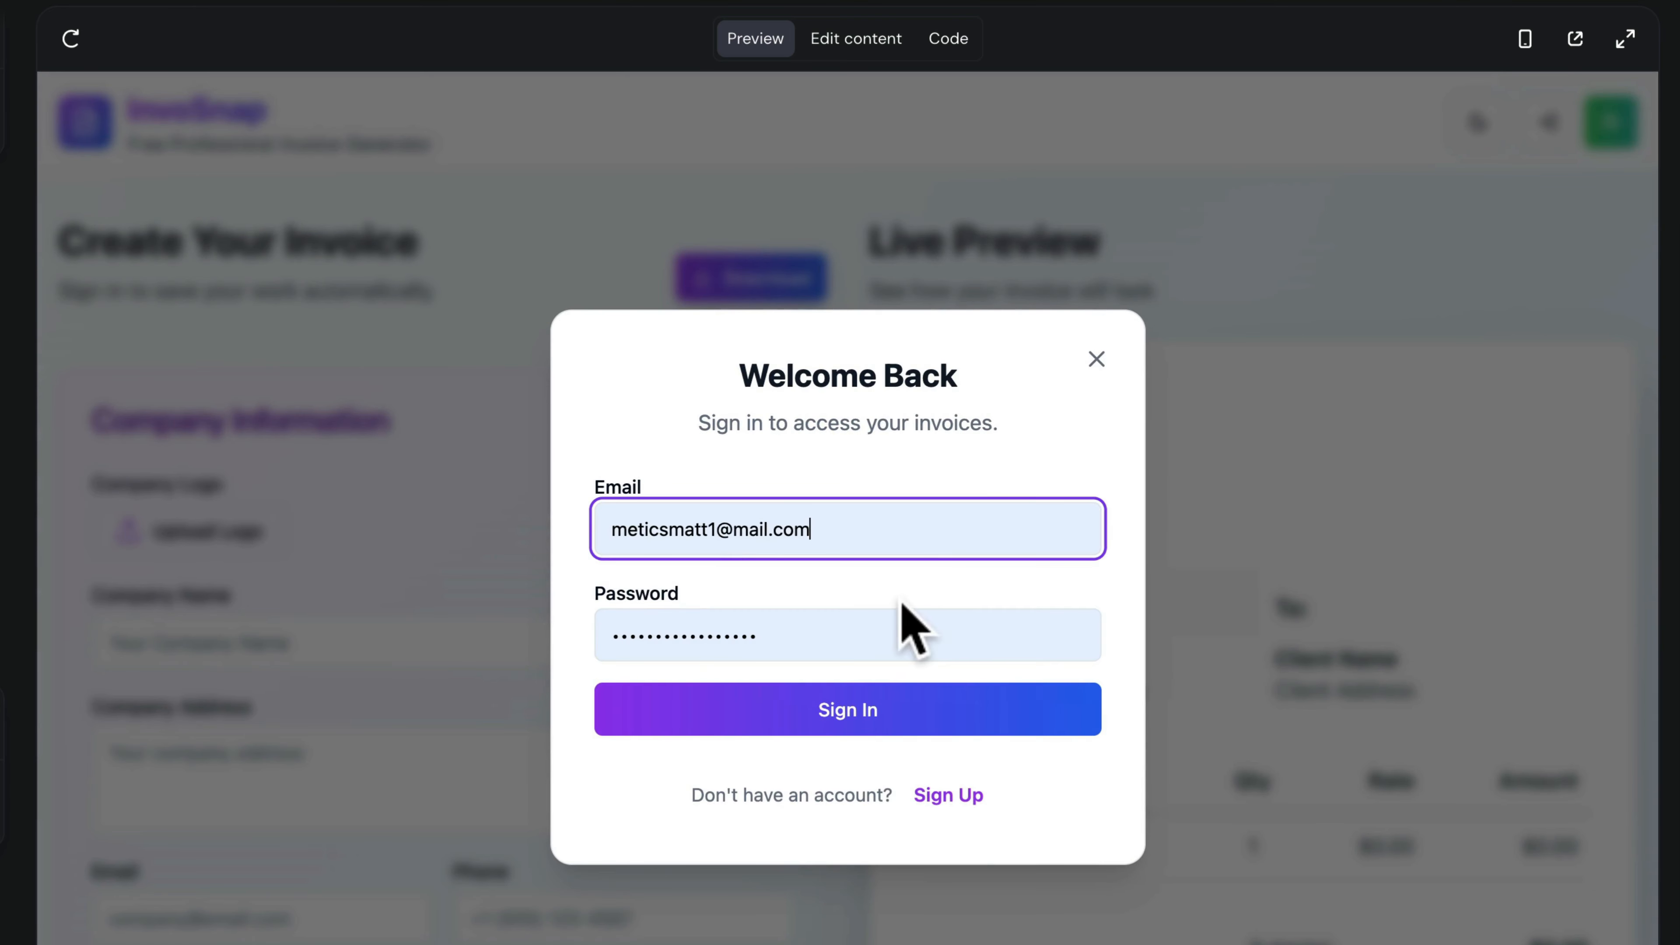
click(871, 718)
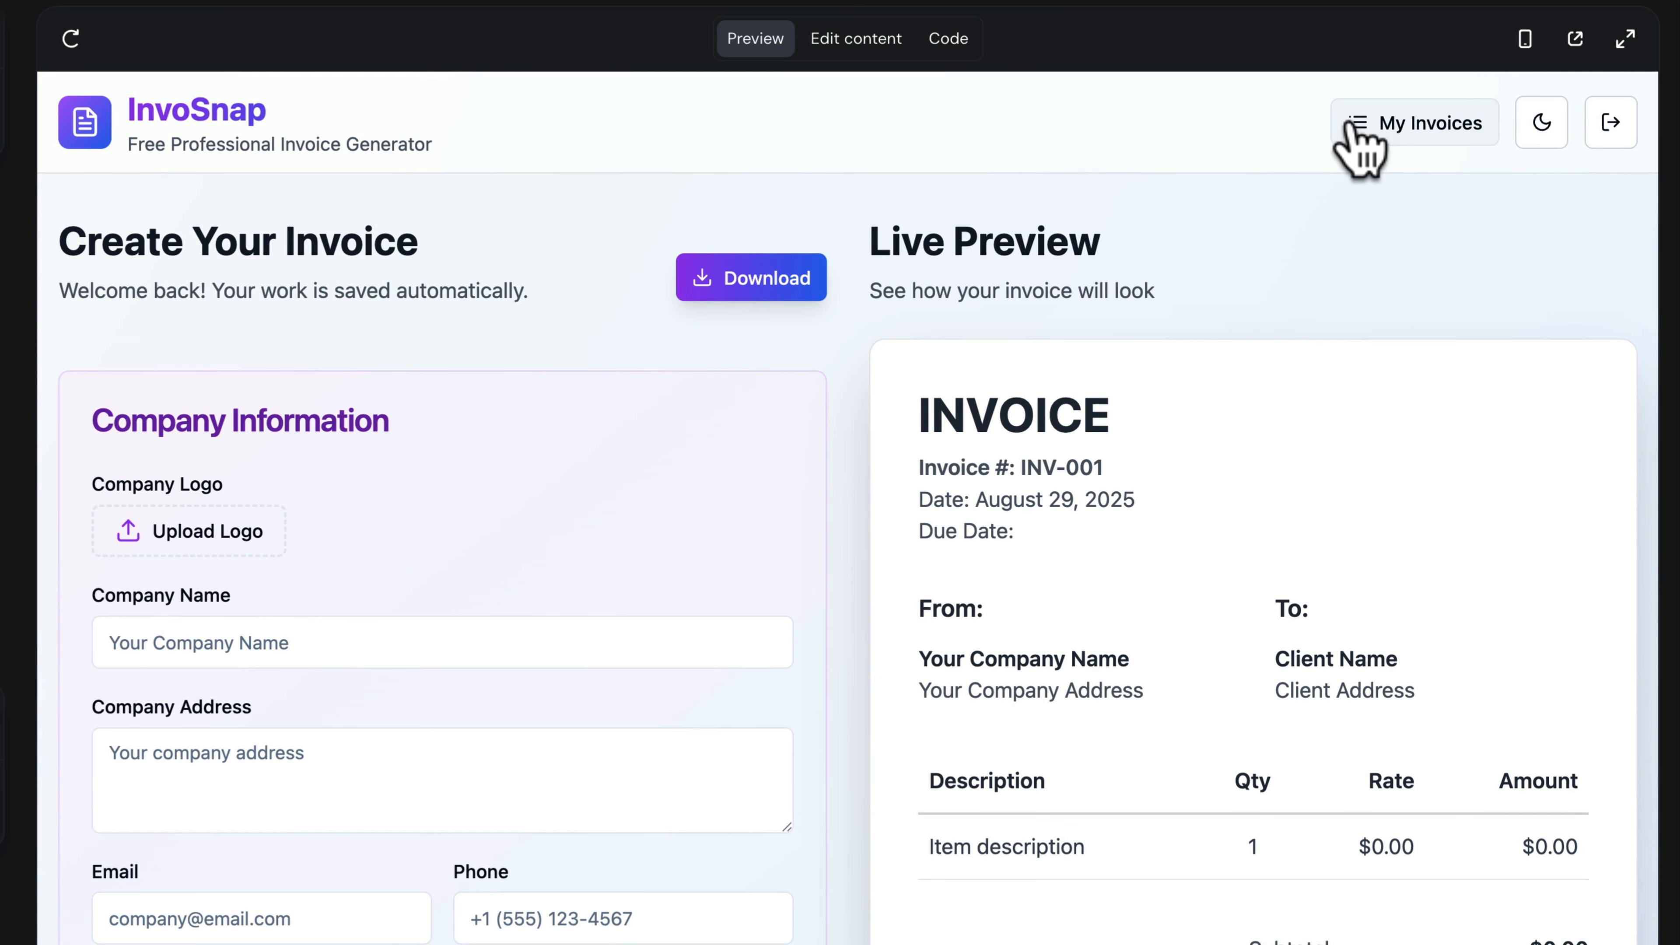
click(1385, 119)
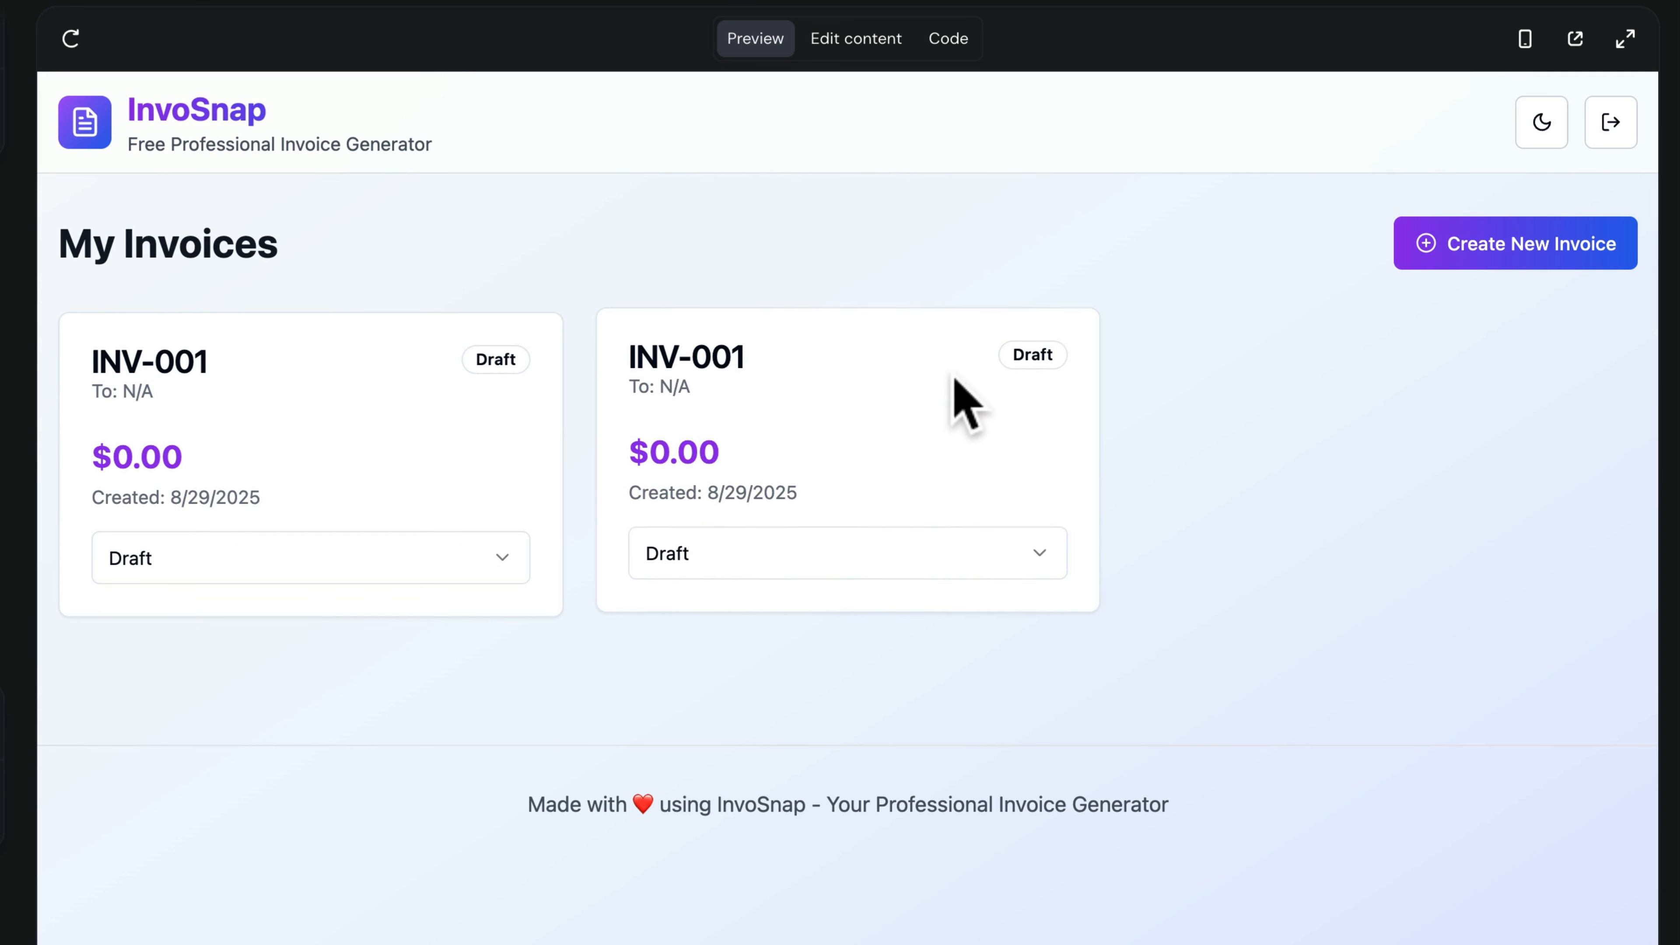
click(461, 569)
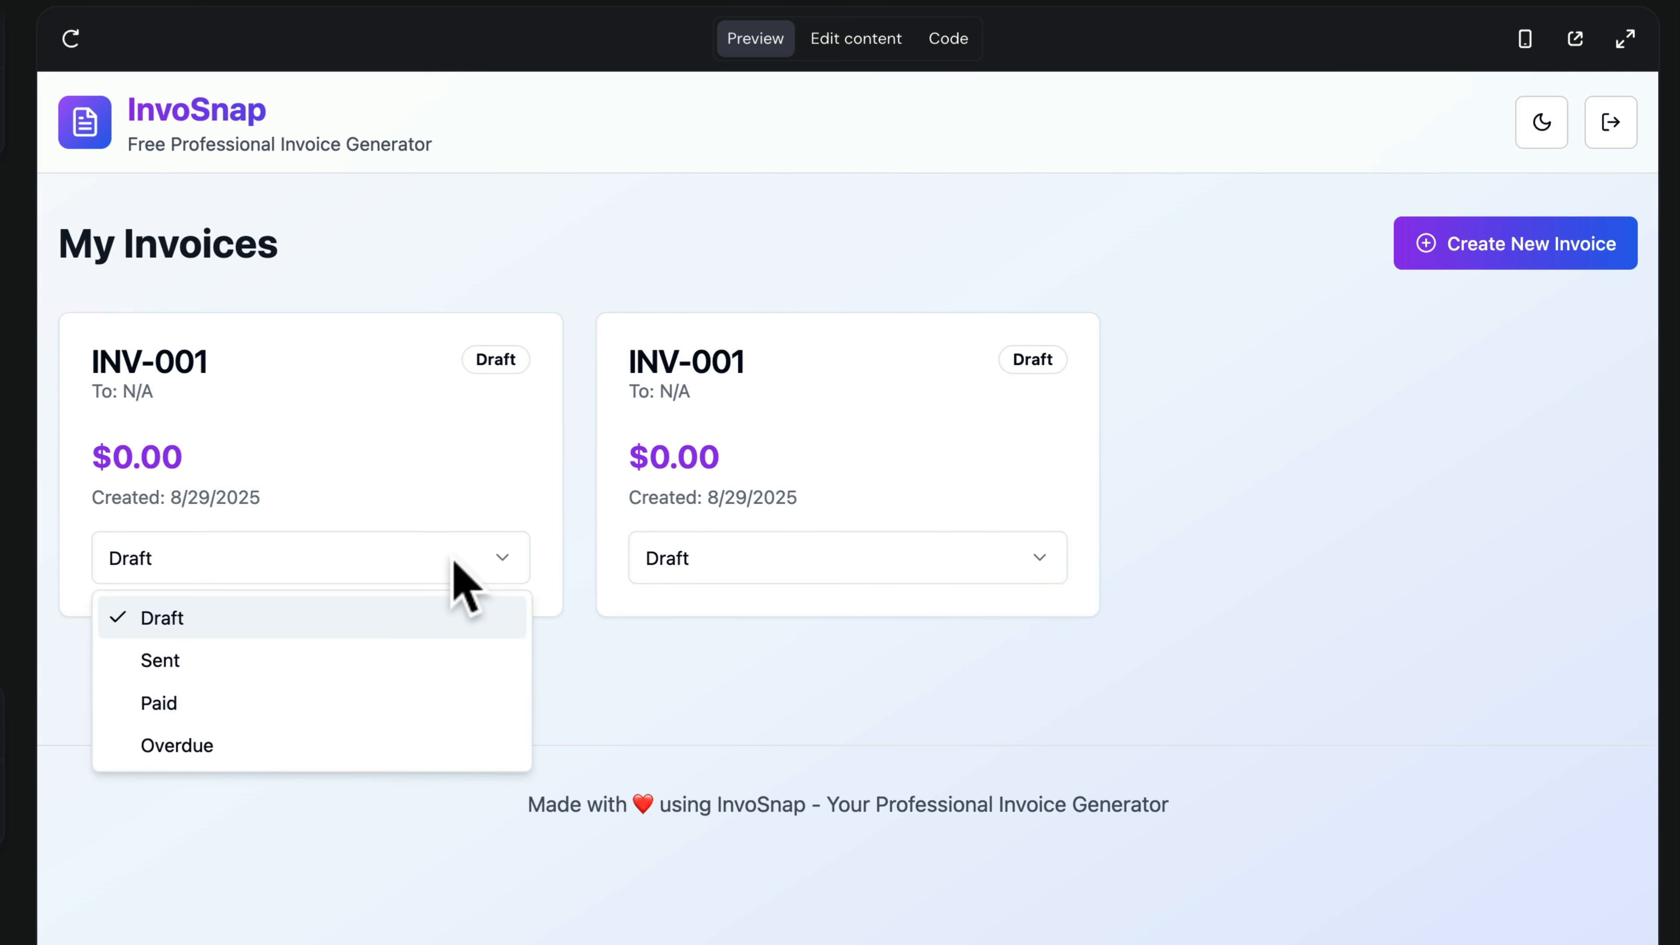
click(438, 659)
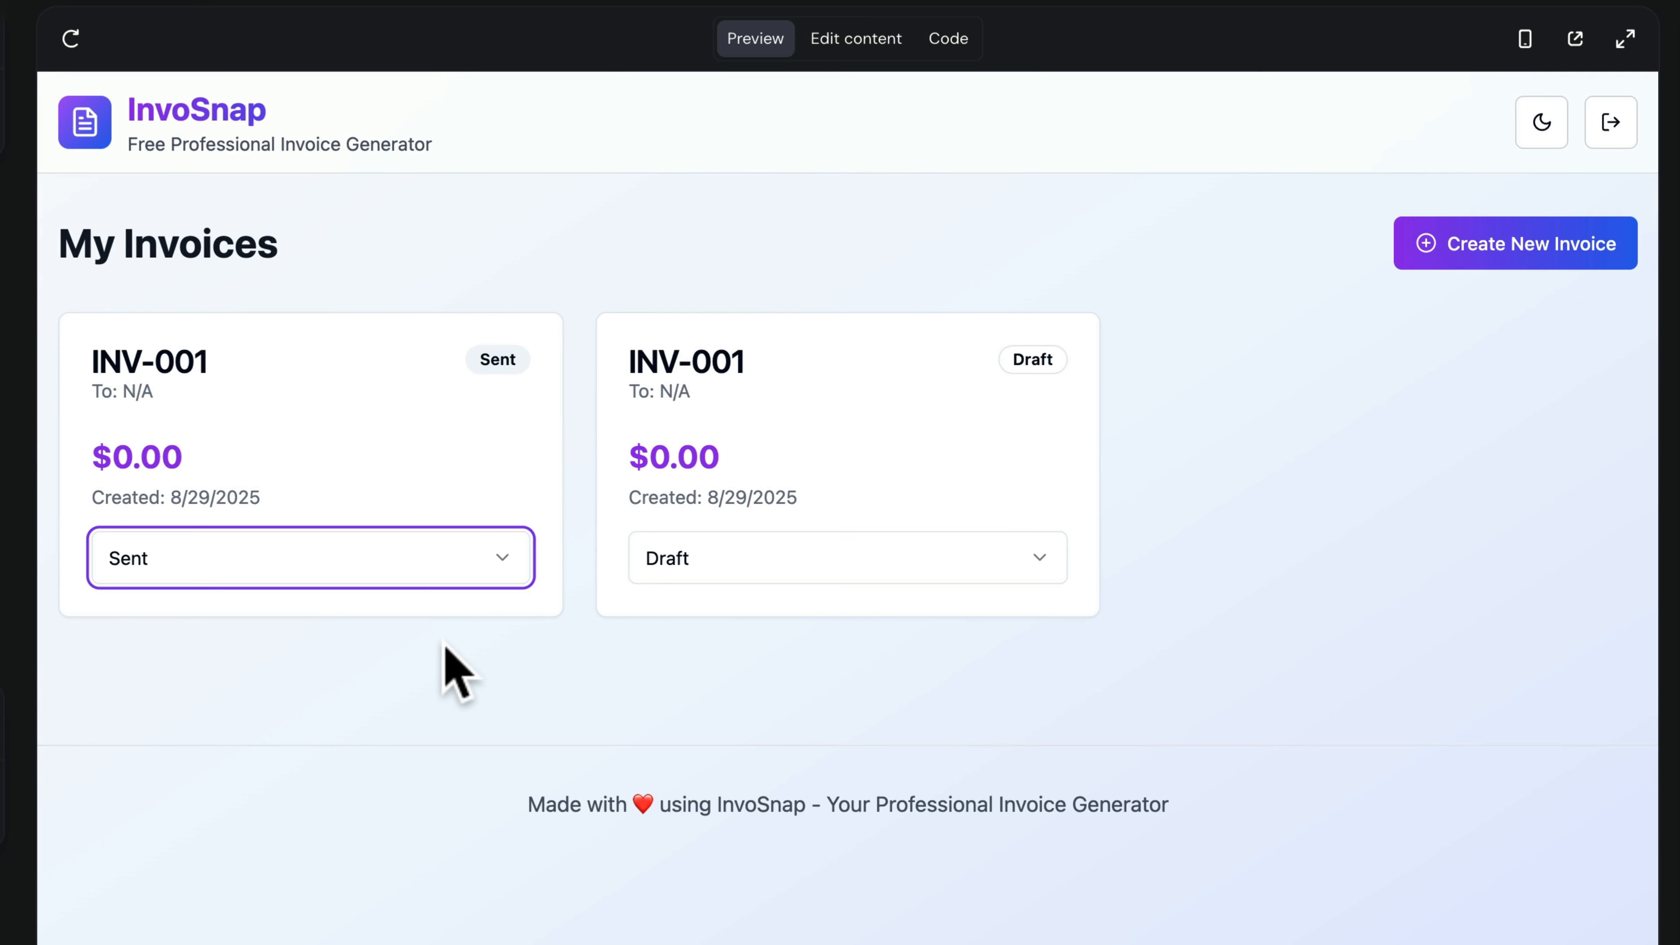
- Return to the invoice creation form, republish the site and open it live
click(741, 454)
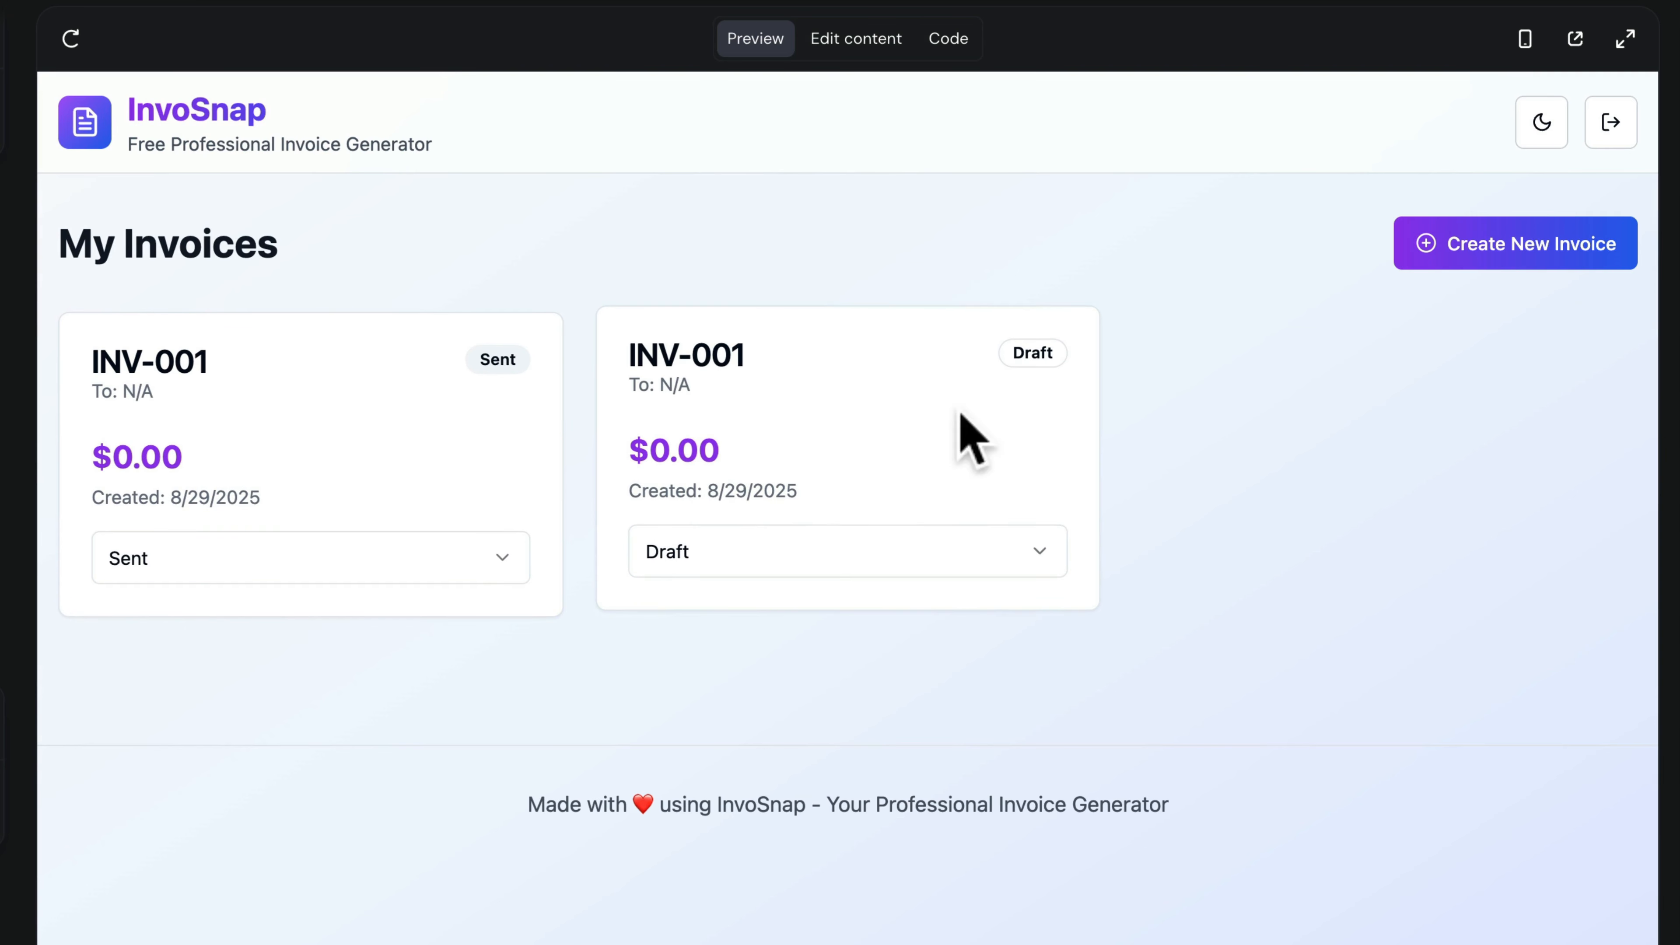
click(1443, 254)
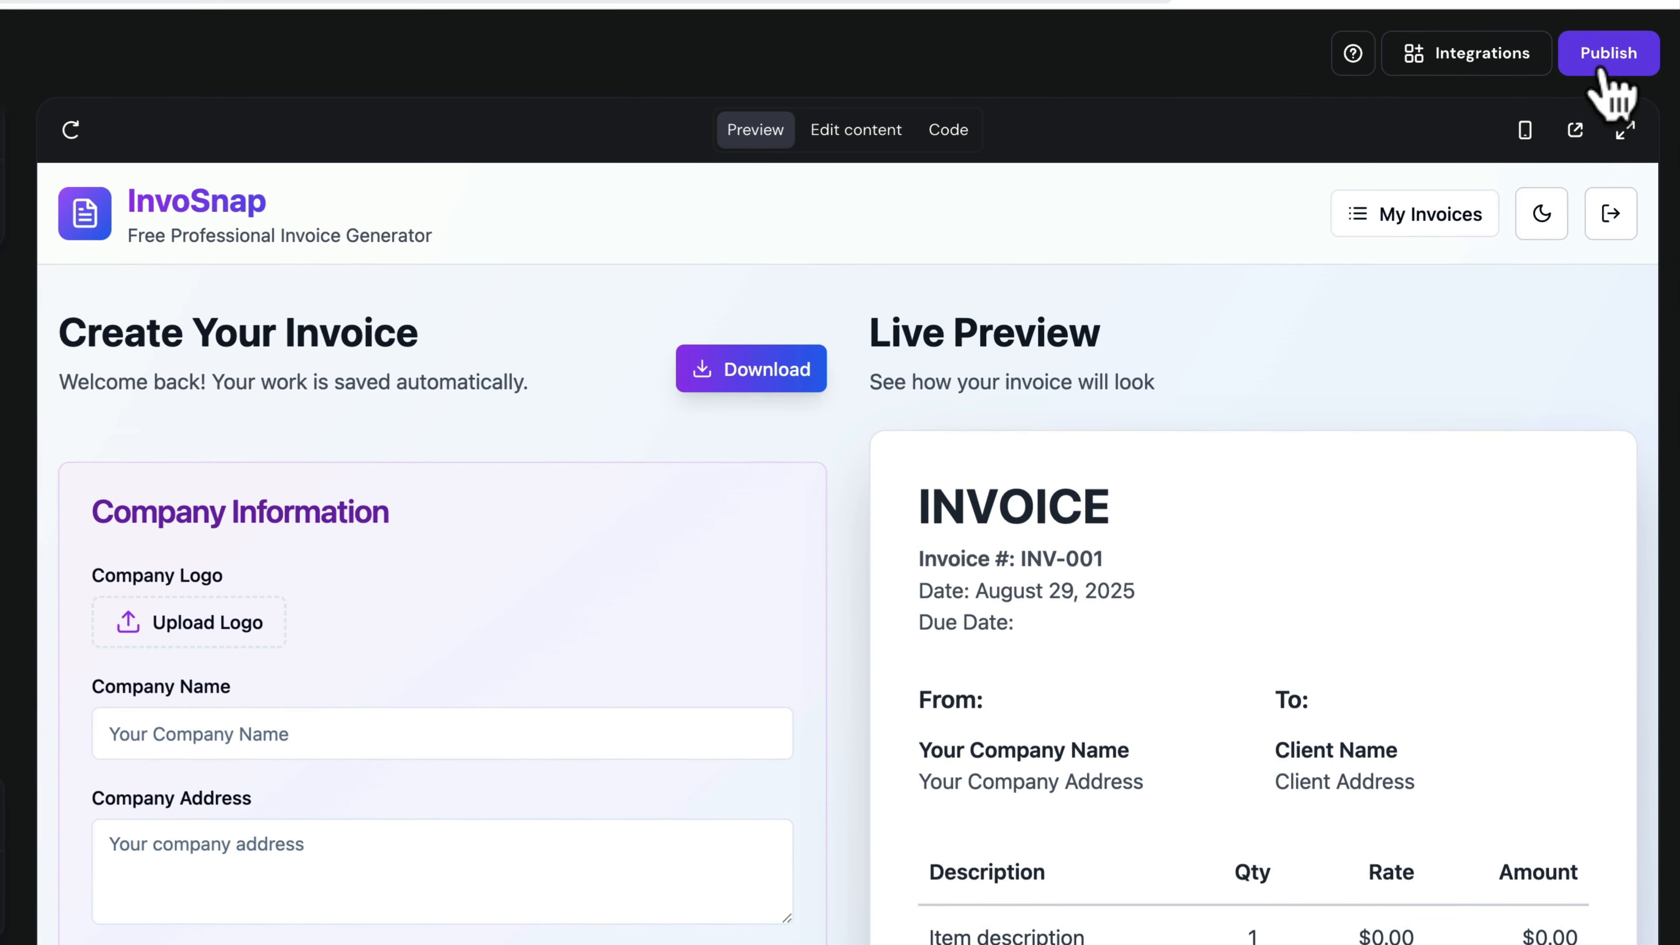
click(1604, 70)
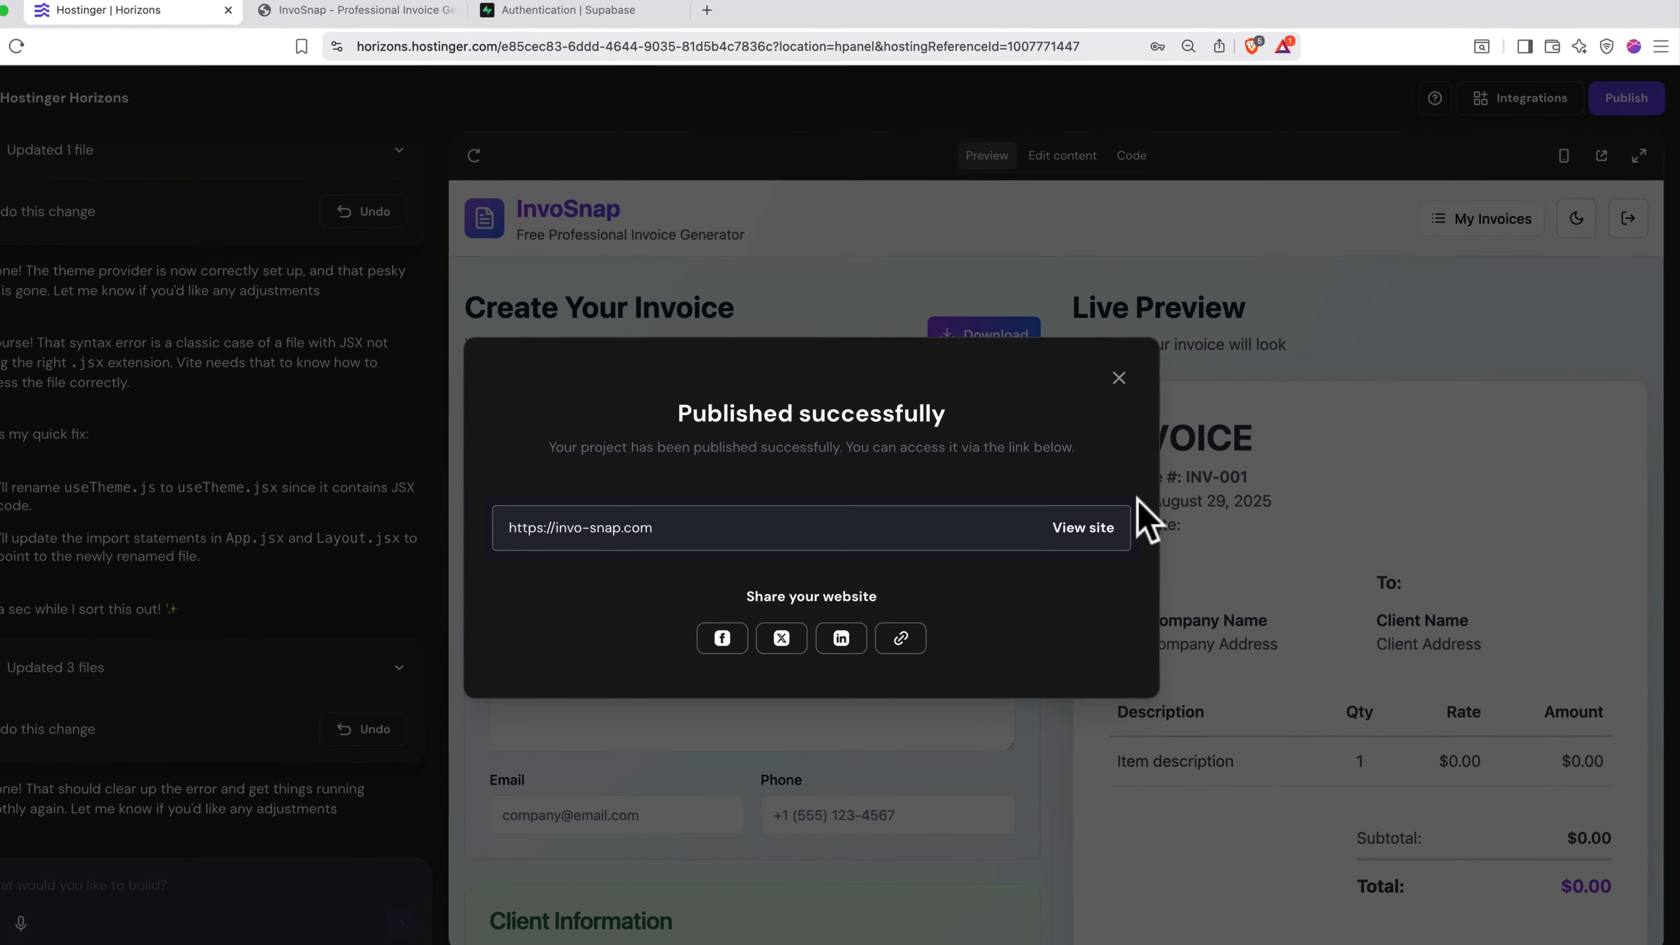
click(1098, 526)
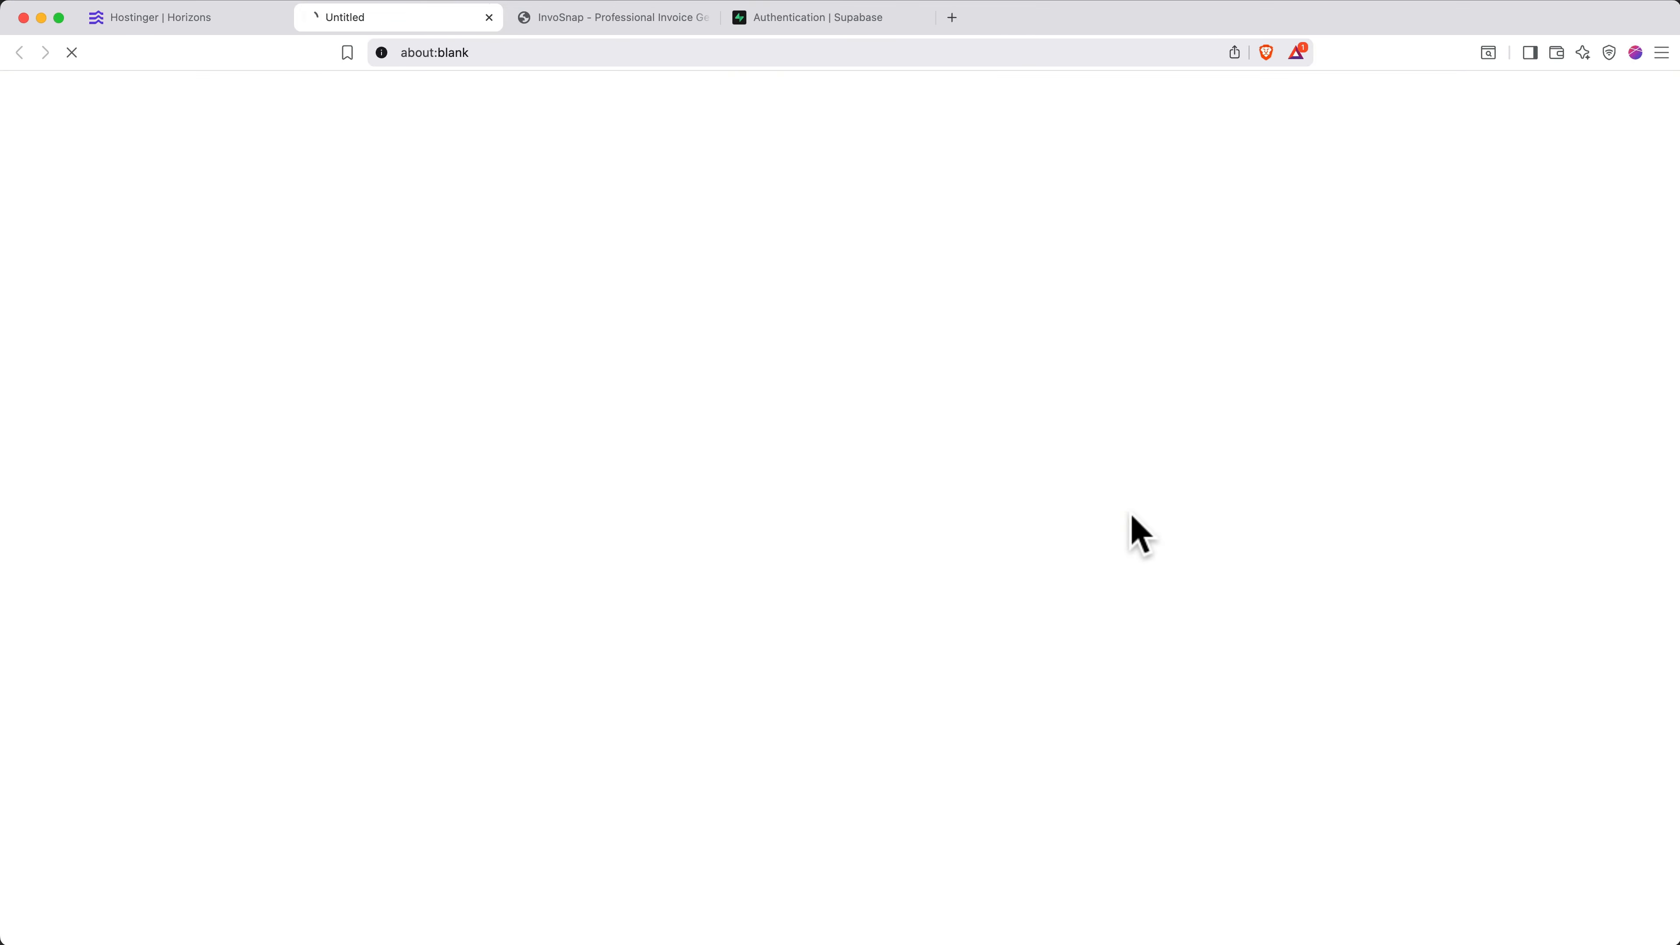